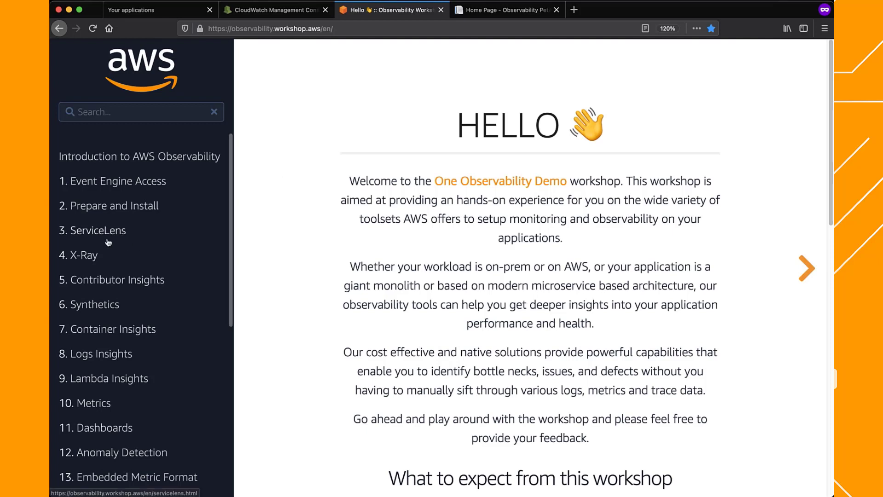
Examine the workshop's module list and the languages it is offered in
{"action": "scroll", "coordinate": [121, 253], "scroll_direction": "down", "scroll_amount": 8}
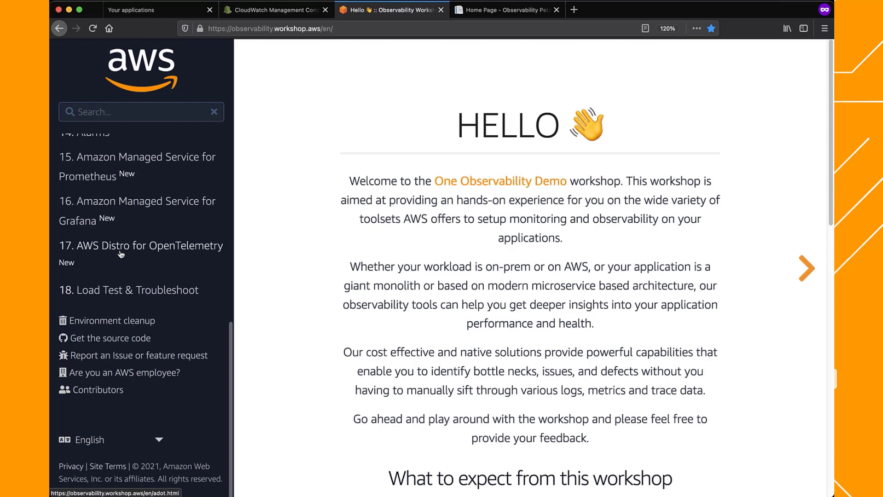
{"action": "left_click", "coordinate": [153, 441]}
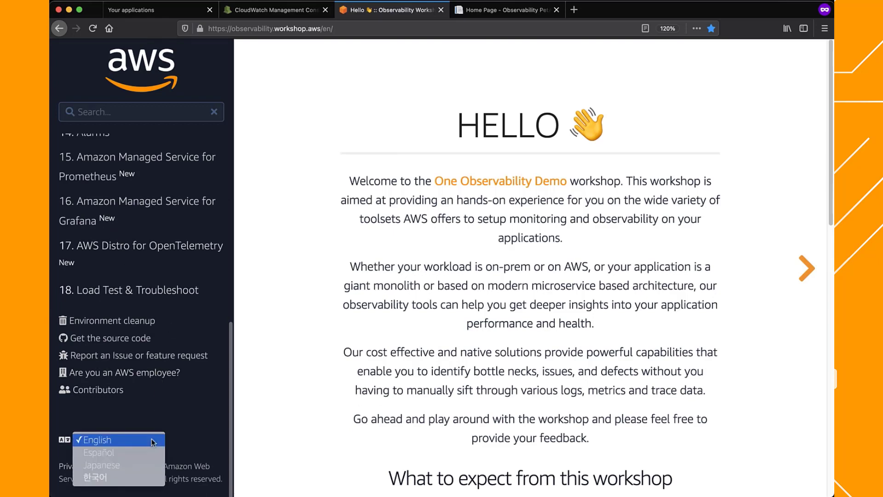
{"action": "left_click", "coordinate": [305, 442]}
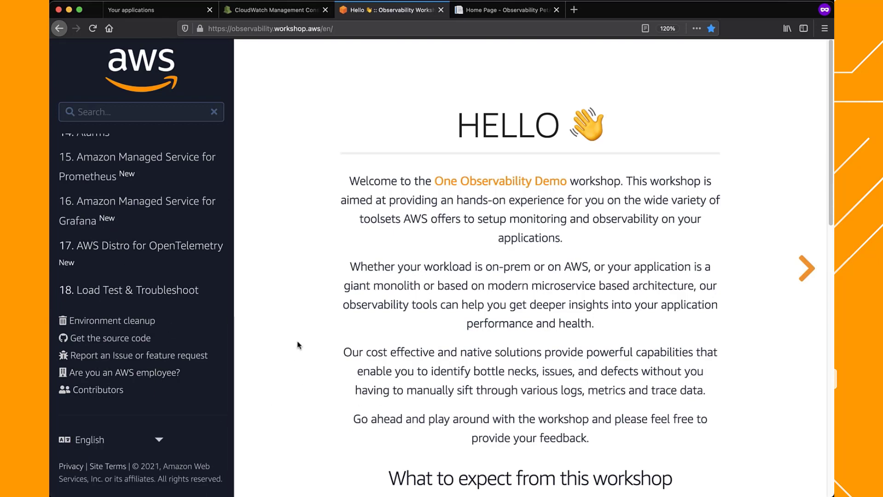
{"action": "scroll", "coordinate": [230, 296], "scroll_direction": "up", "scroll_amount": 8}
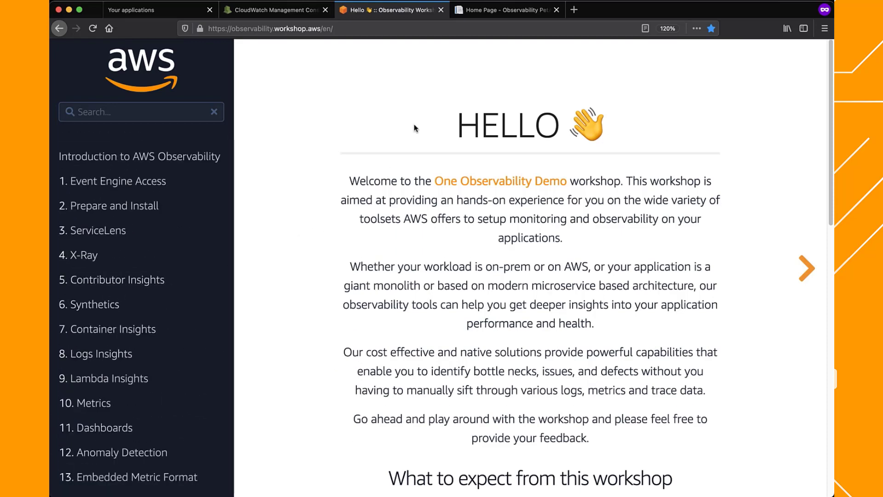
On the PetAdoptions site, adopt the $99 black puppy and pay with the prefilled payment details
{"action": "left_click", "coordinate": [484, 14]}
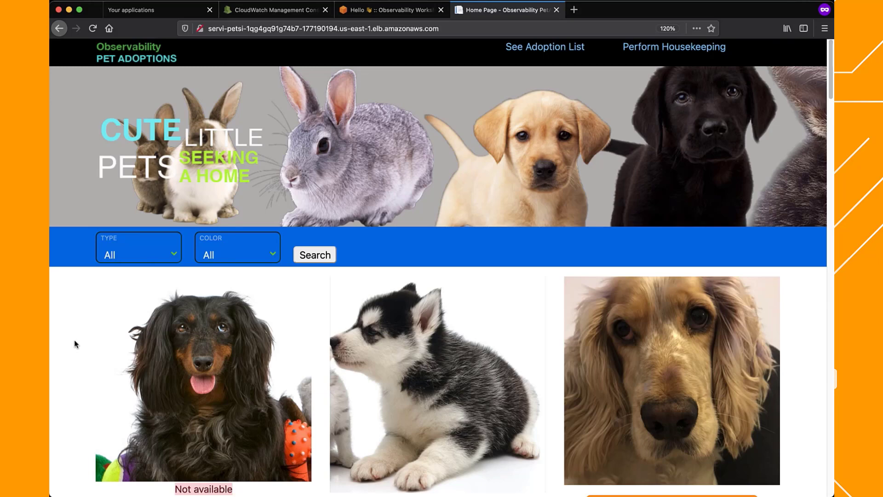
{"action": "scroll", "coordinate": [76, 344], "scroll_direction": "down", "scroll_amount": 3}
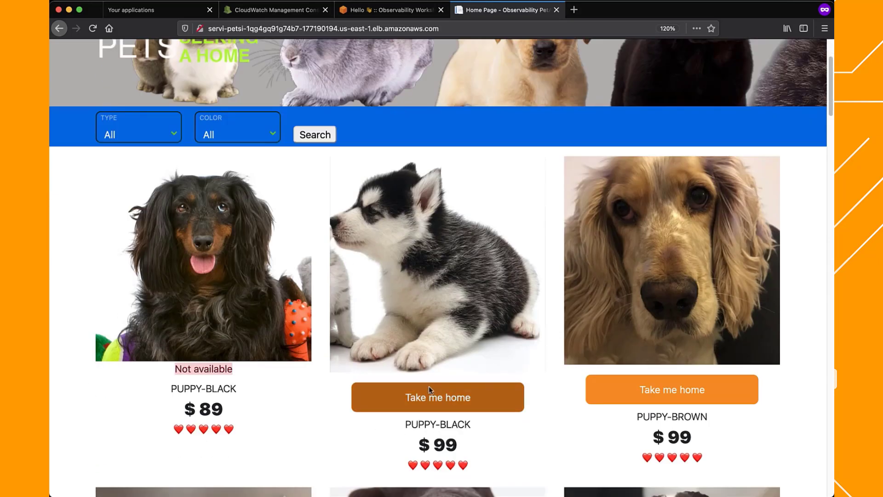
{"action": "left_click", "coordinate": [437, 397]}
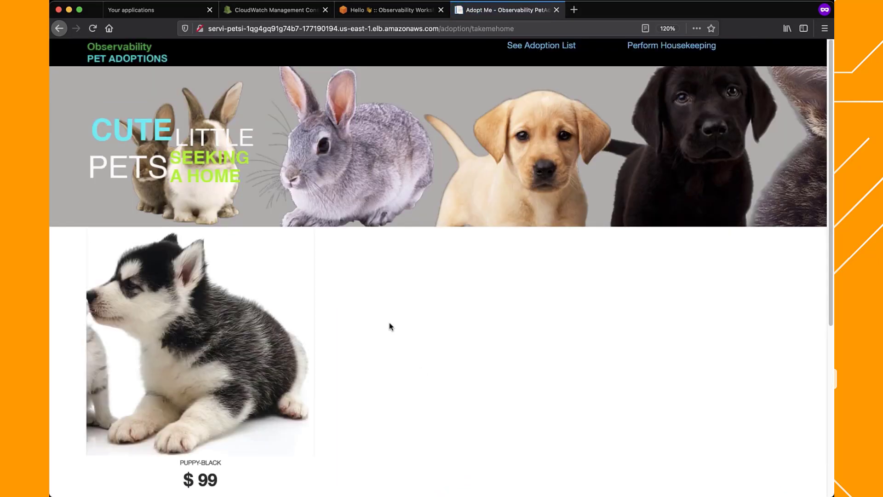
{"action": "scroll", "coordinate": [390, 327], "scroll_direction": "down", "scroll_amount": 2}
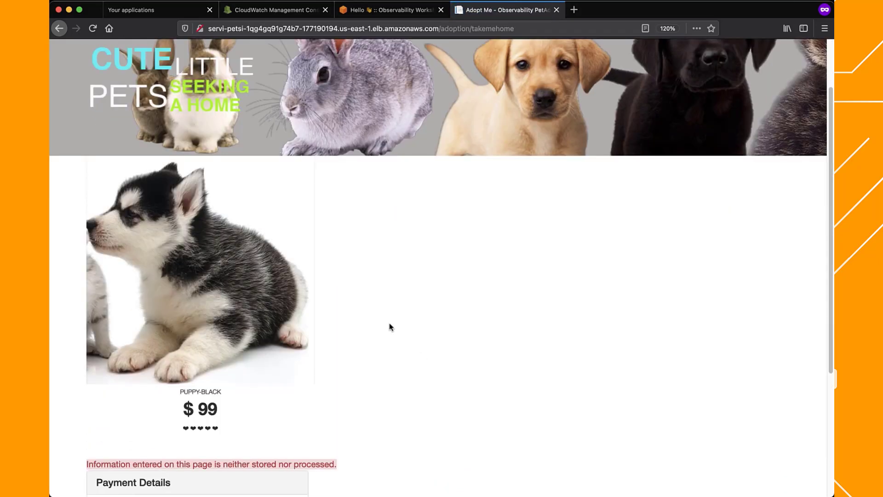
{"action": "scroll", "coordinate": [390, 327], "scroll_direction": "down", "scroll_amount": 5}
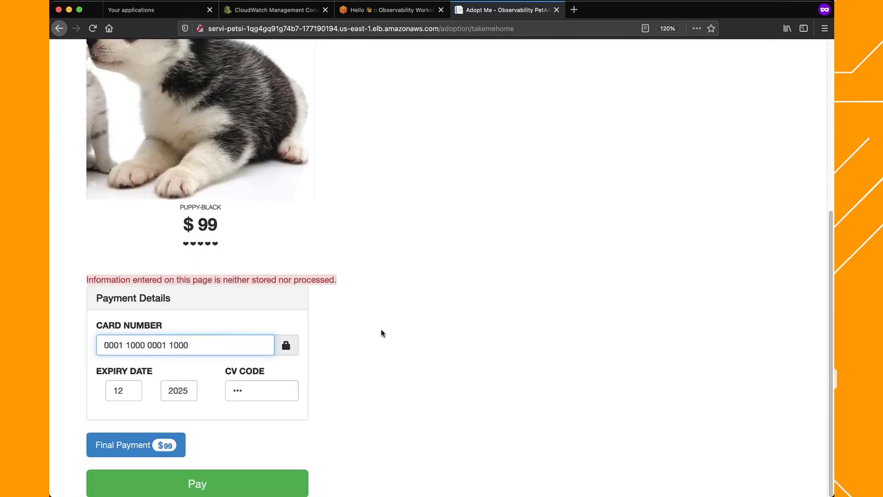
{"action": "left_click", "coordinate": [265, 487]}
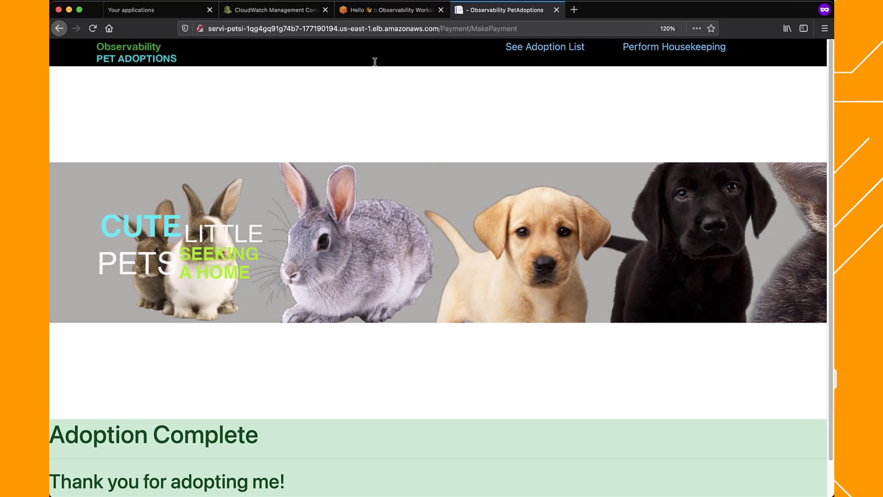
View the enlarged PetAdoptions application architecture diagram in the workshop's Prepare and Install chapter
{"action": "left_click", "coordinate": [398, 11]}
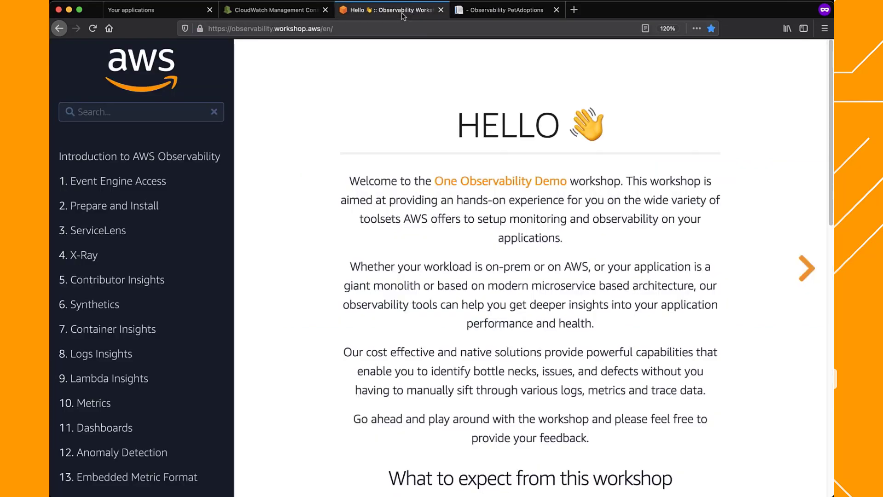
{"action": "left_click", "coordinate": [147, 206]}
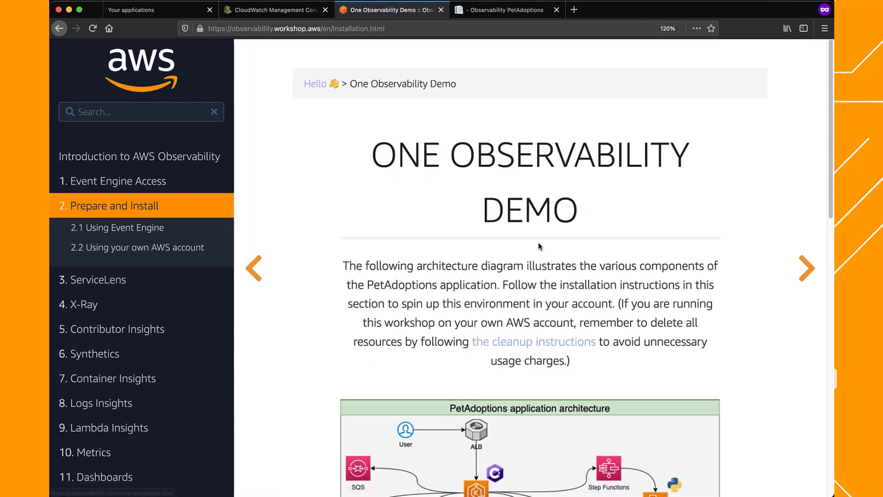
{"action": "left_click", "coordinate": [559, 431]}
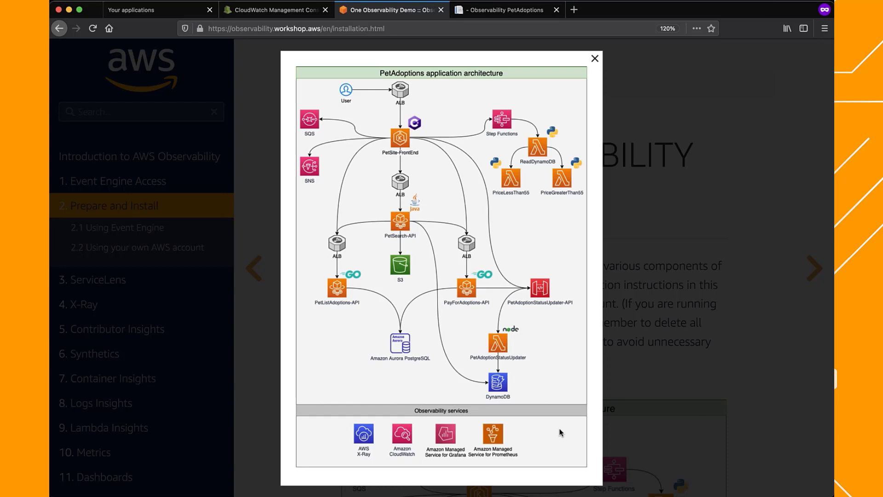
Review the widgets of the BusinessOwner dashboard in the CloudWatch console
{"action": "left_click", "coordinate": [261, 11]}
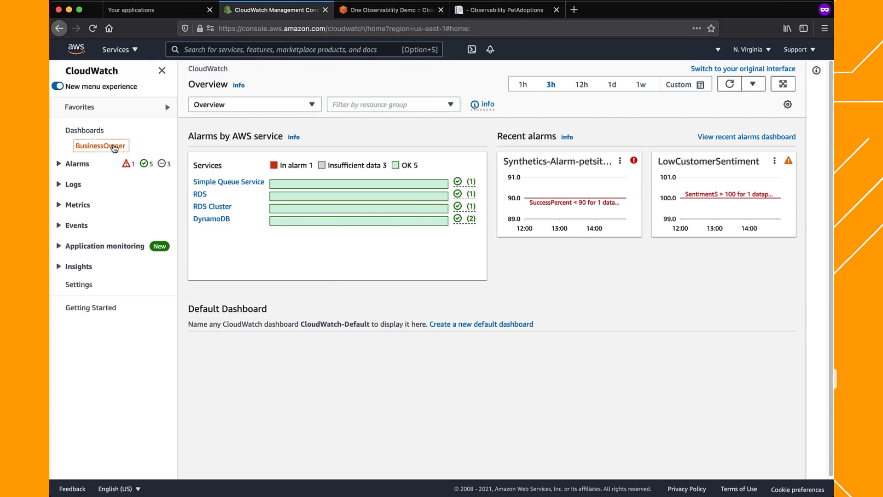
{"action": "left_click", "coordinate": [115, 146]}
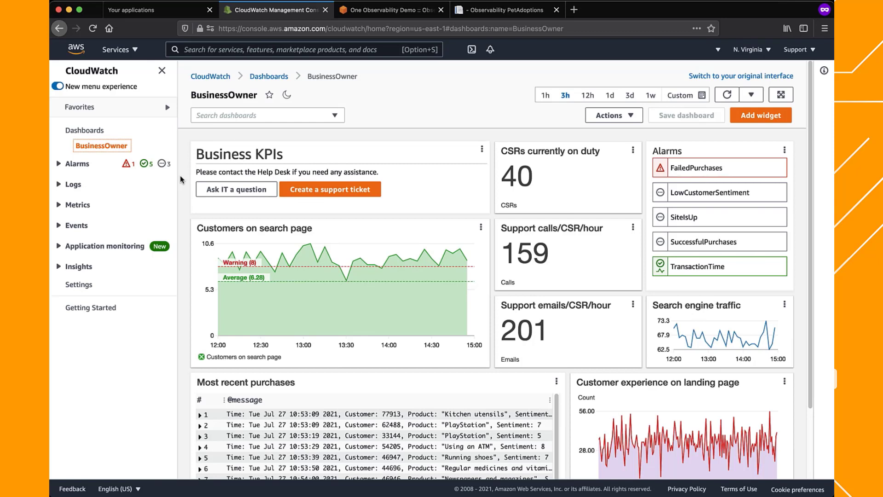
{"action": "left_click", "coordinate": [180, 186]}
{"action": "scroll", "coordinate": [647, 297], "scroll_direction": "down", "scroll_amount": 3}
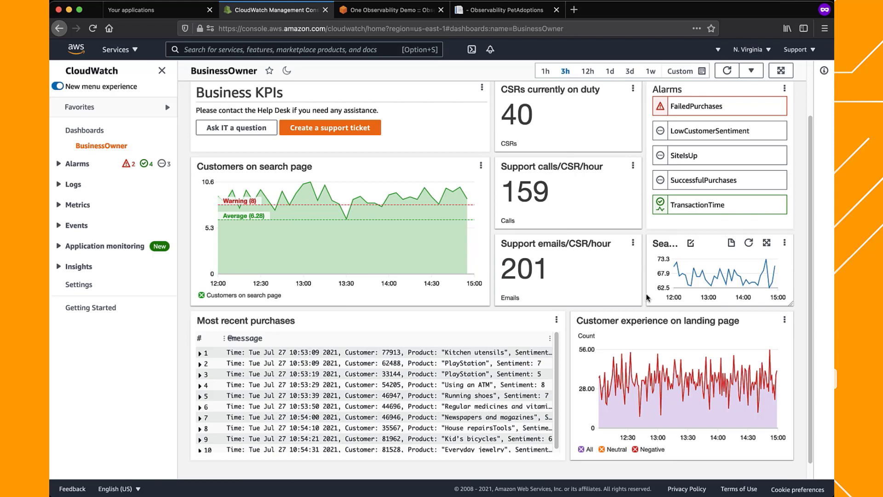
{"action": "scroll", "coordinate": [647, 298], "scroll_direction": "up", "scroll_amount": 3}
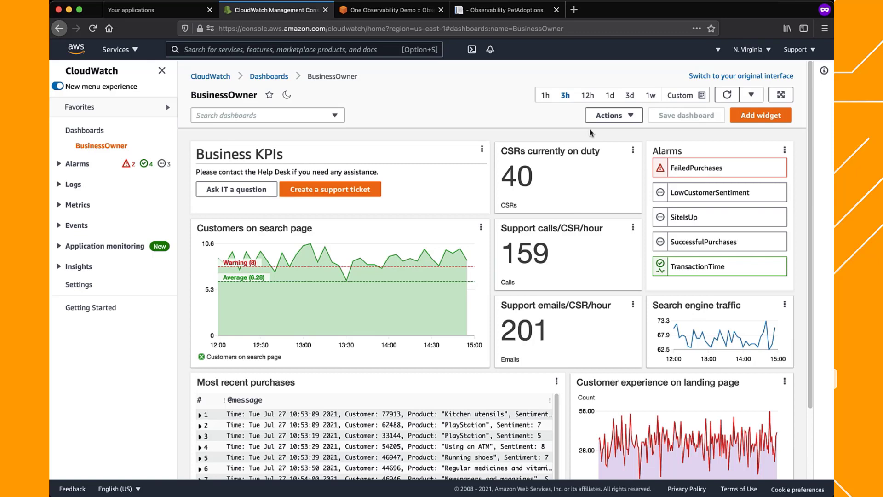
Create a new custom CloudWatch dashboard named NewDashboard
{"action": "left_click", "coordinate": [95, 133]}
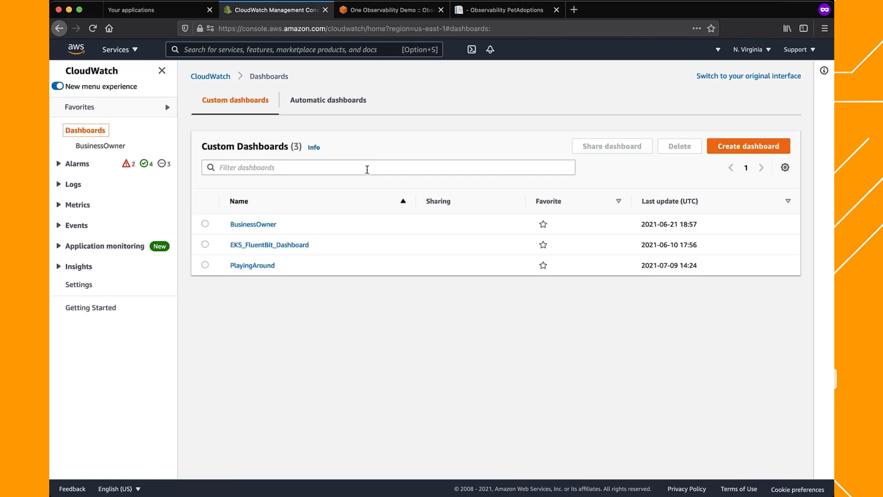
{"action": "left_click", "coordinate": [746, 145]}
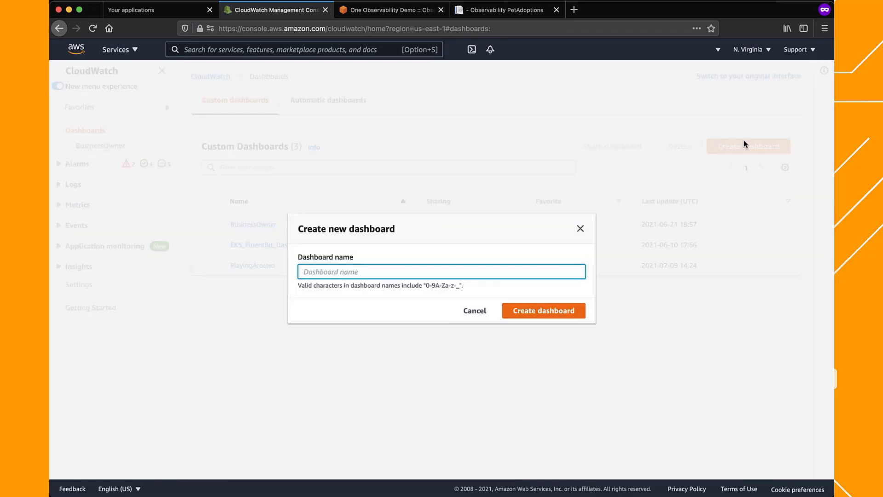
{"action": "type", "text": "NewDashboard"}
{"action": "key", "text": "Return"}
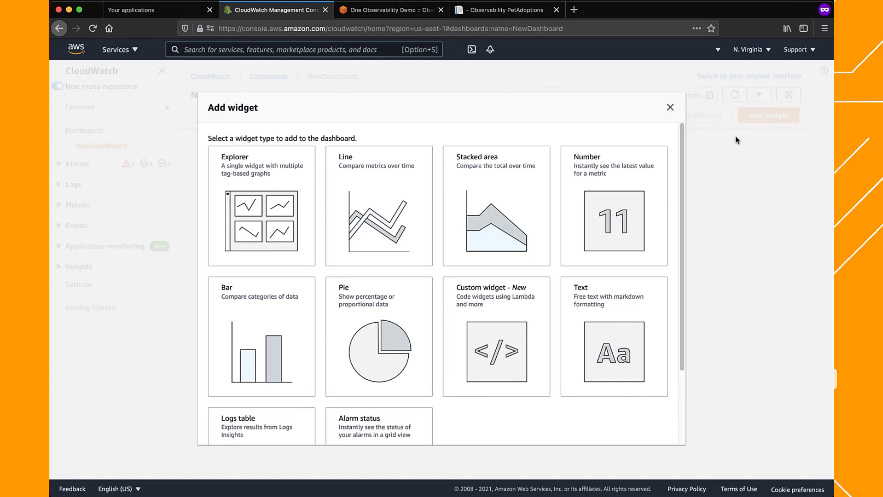
Add a metrics-based line widget graphing the EC2 per-instance CPUUtilization metric of instance i-022a2726206bb9e33
{"action": "left_click", "coordinate": [399, 220]}
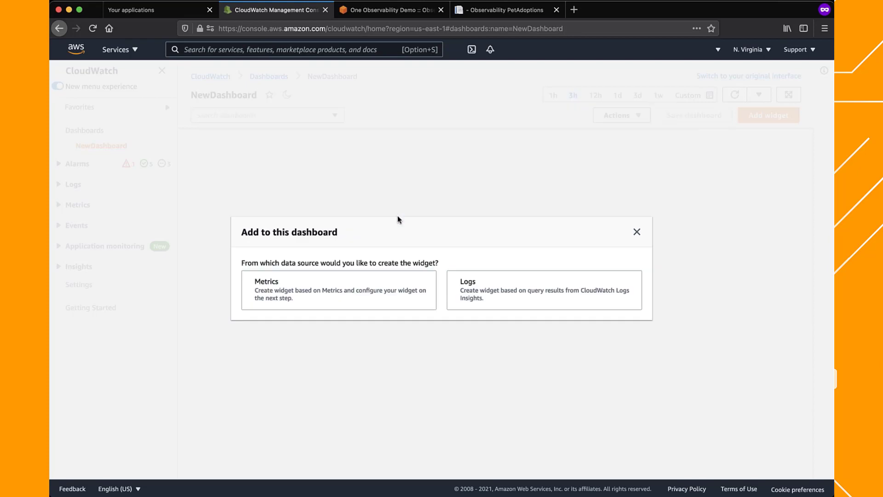
{"action": "left_click", "coordinate": [347, 296]}
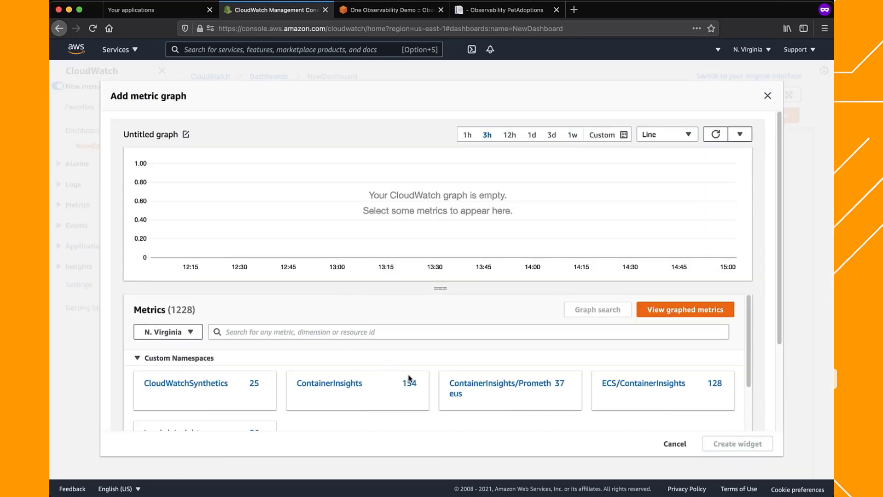
{"action": "scroll", "coordinate": [426, 387], "scroll_direction": "down", "scroll_amount": 5}
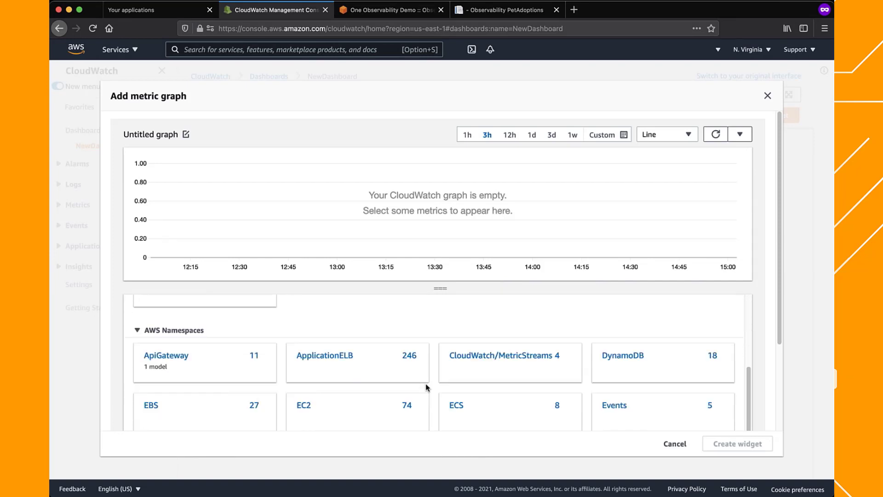
{"action": "left_click", "coordinate": [304, 406]}
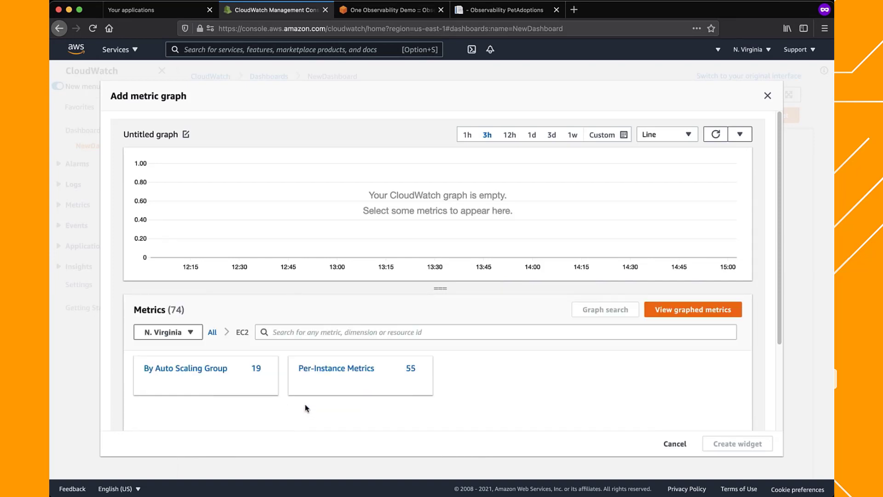
{"action": "left_click", "coordinate": [324, 381]}
{"action": "scroll", "coordinate": [253, 398], "scroll_direction": "down", "scroll_amount": 1}
{"action": "scroll", "coordinate": [254, 398], "scroll_direction": "down", "scroll_amount": 2}
{"action": "scroll", "coordinate": [254, 398], "scroll_direction": "down", "scroll_amount": 5}
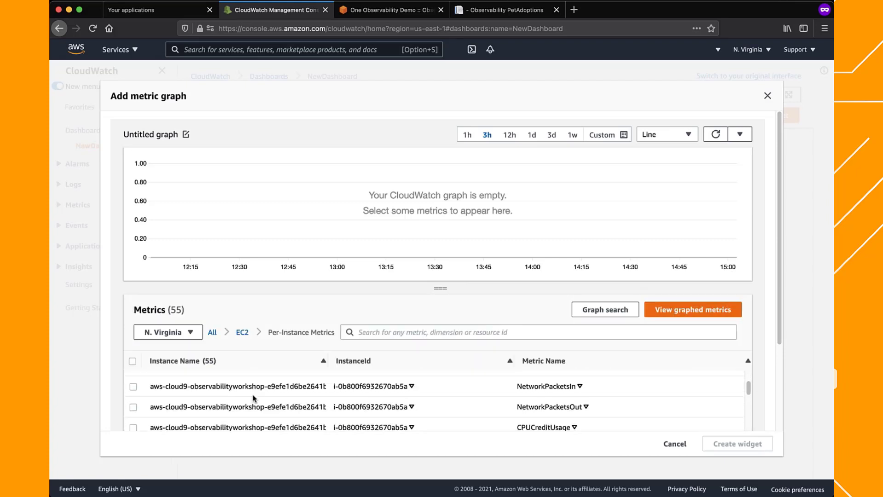
{"action": "scroll", "coordinate": [254, 398], "scroll_direction": "down", "scroll_amount": 5}
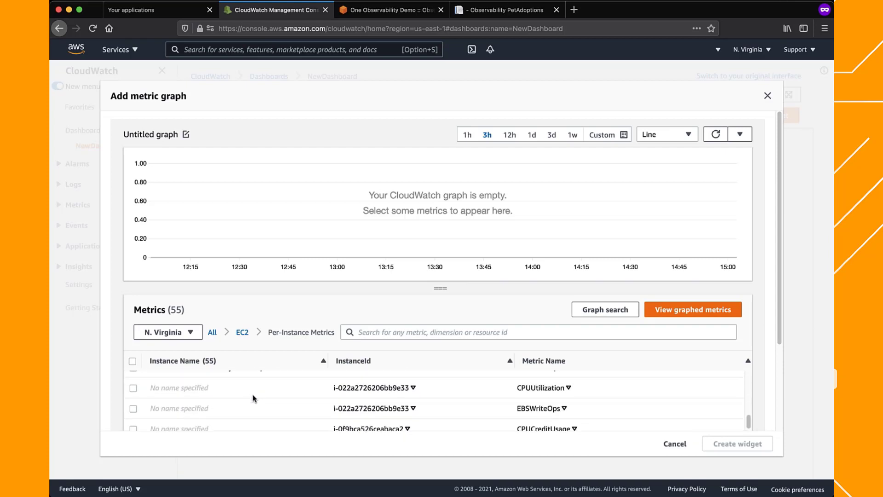
{"action": "left_click", "coordinate": [132, 389]}
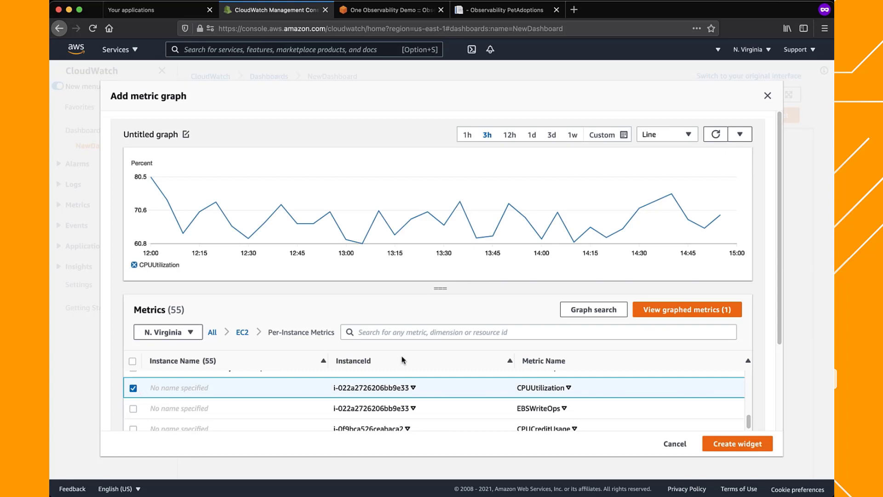
{"action": "left_click", "coordinate": [738, 443]}
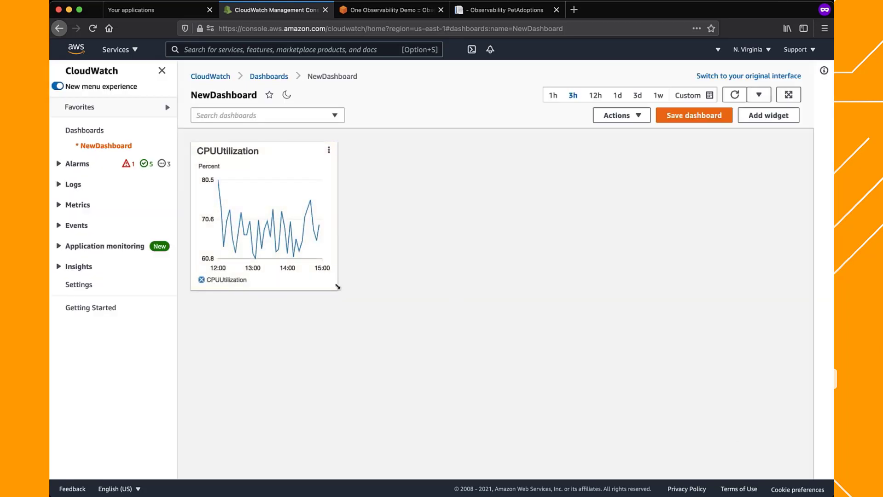
Widen the CPUUtilization widget to about one and a half times its width and save the dashboard
{"action": "left_click_drag", "start_coordinate": [338, 287], "coordinate": [446, 291]}
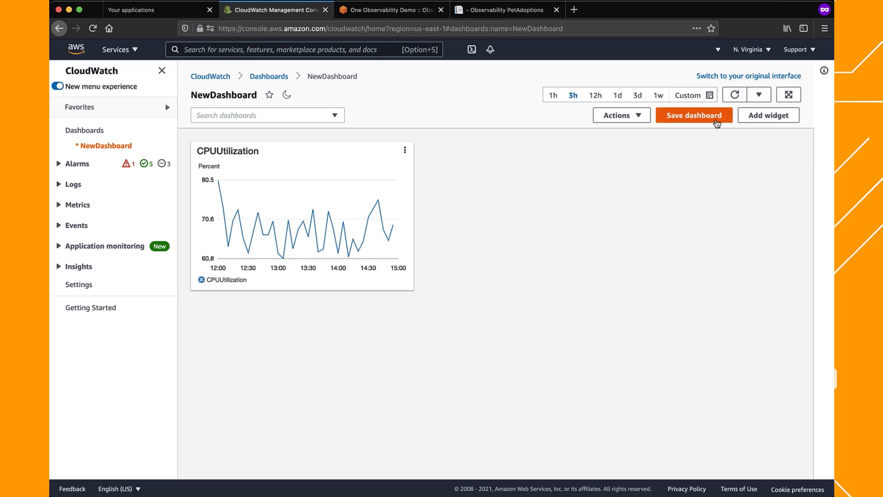
{"action": "left_click", "coordinate": [717, 123]}
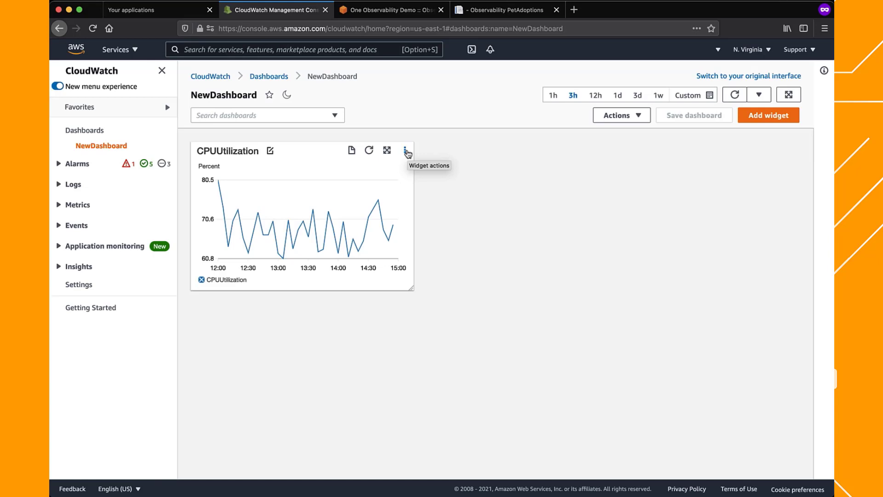
Edit the CPUUtilization widget and change its line colour to orange (#ff7f0e)
{"action": "left_click", "coordinate": [406, 152]}
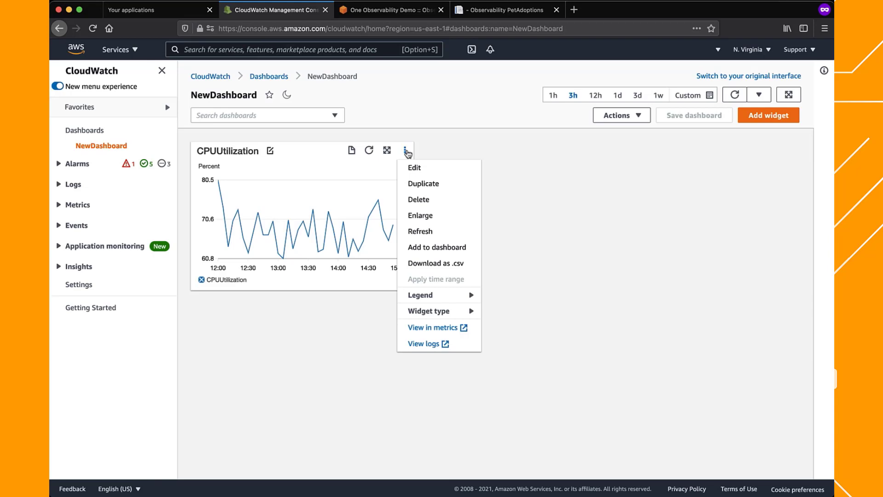
{"action": "left_click", "coordinate": [408, 168]}
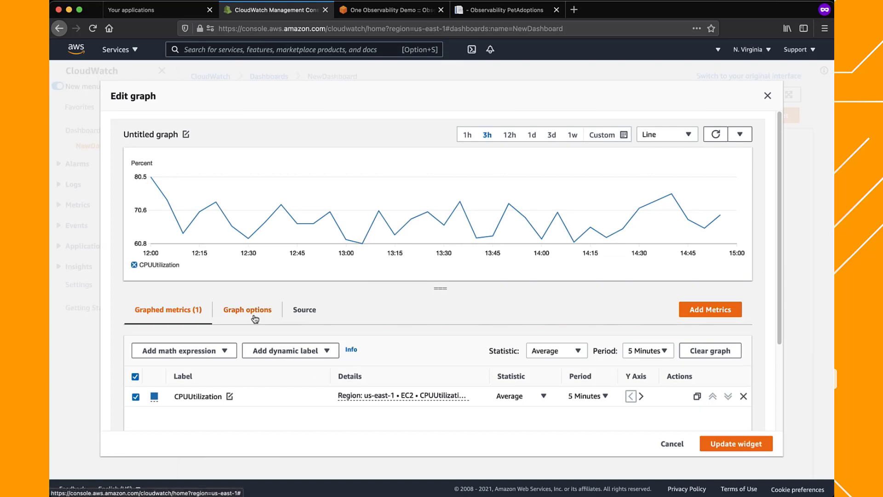
{"action": "left_click", "coordinate": [154, 397]}
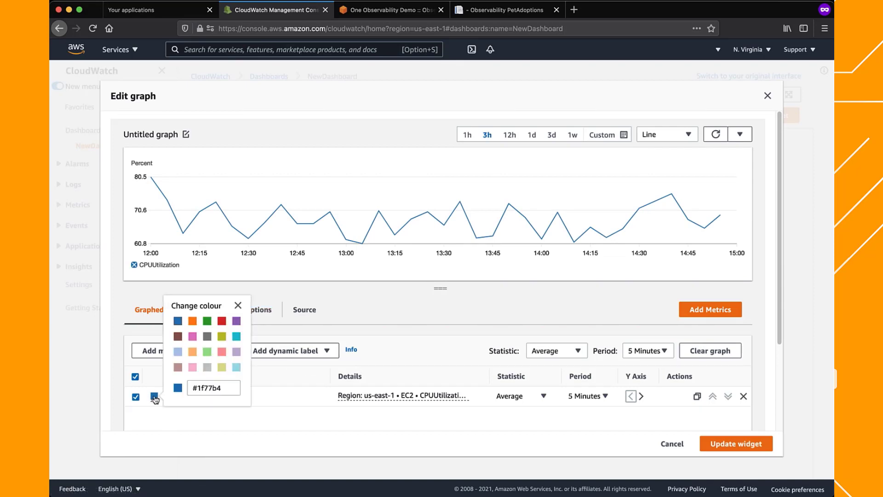
{"action": "left_click", "coordinate": [193, 320]}
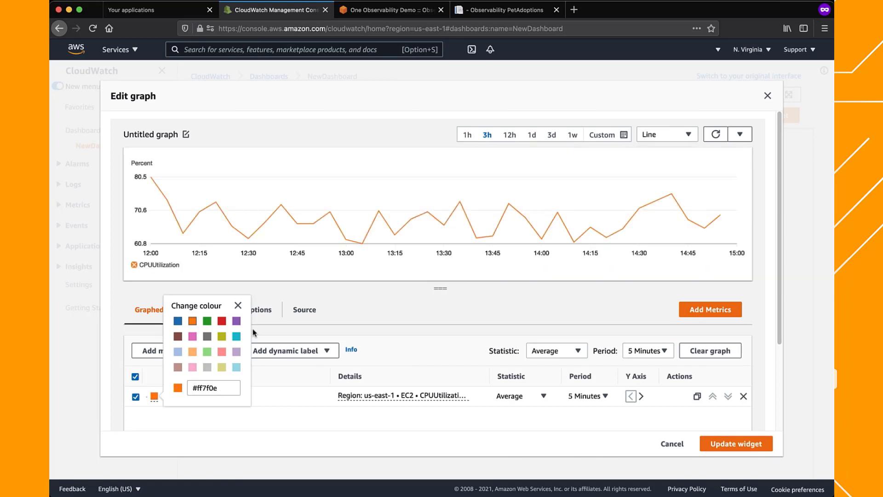
{"action": "left_click", "coordinate": [238, 306]}
Add a horizontal annotation labelled "Good max." with a value of 75 to the CPUUtilization graph
{"action": "left_click", "coordinate": [238, 311]}
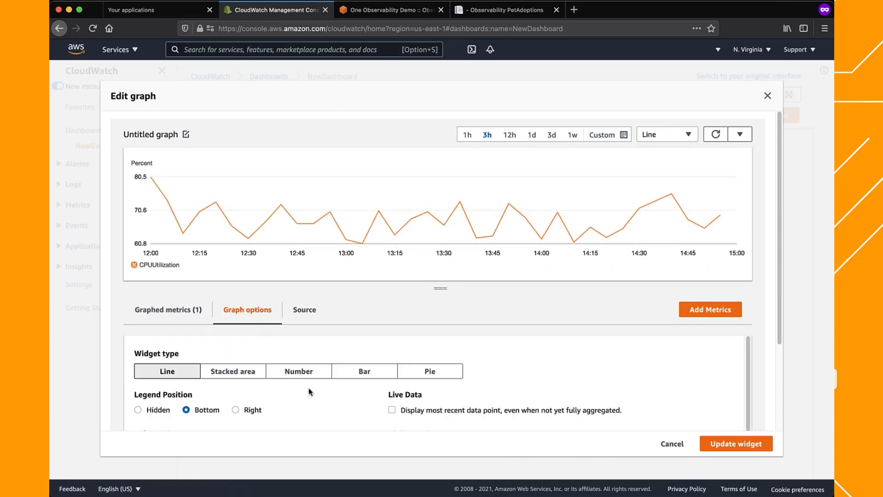
{"action": "scroll", "coordinate": [309, 389], "scroll_direction": "down", "scroll_amount": 3}
{"action": "scroll", "coordinate": [309, 389], "scroll_direction": "down", "scroll_amount": 2}
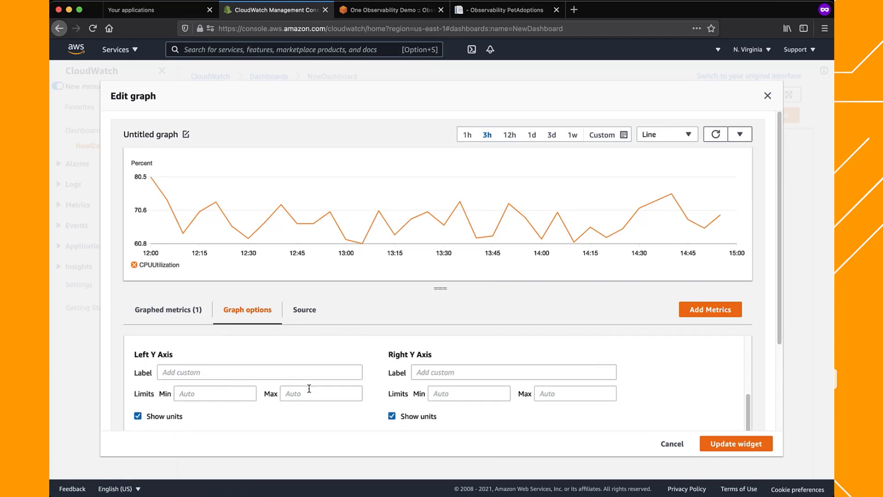
{"action": "scroll", "coordinate": [345, 400], "scroll_direction": "down", "scroll_amount": 3}
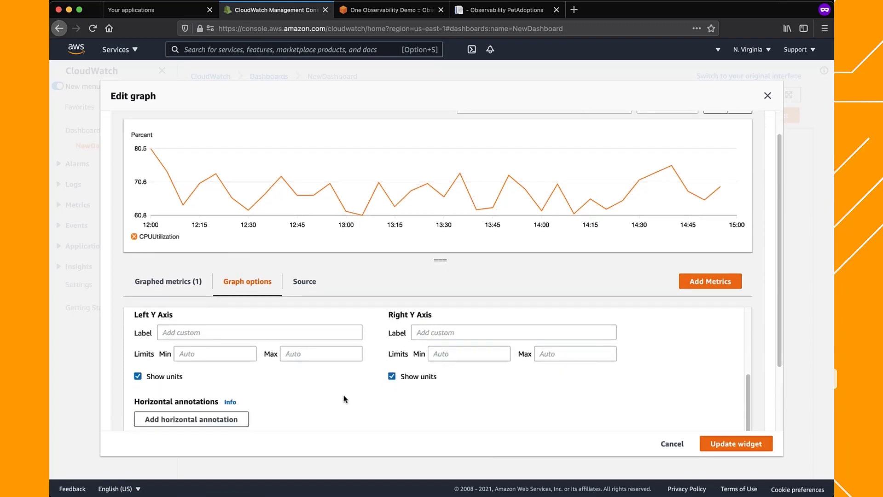
{"action": "scroll", "coordinate": [345, 400], "scroll_direction": "down", "scroll_amount": 1}
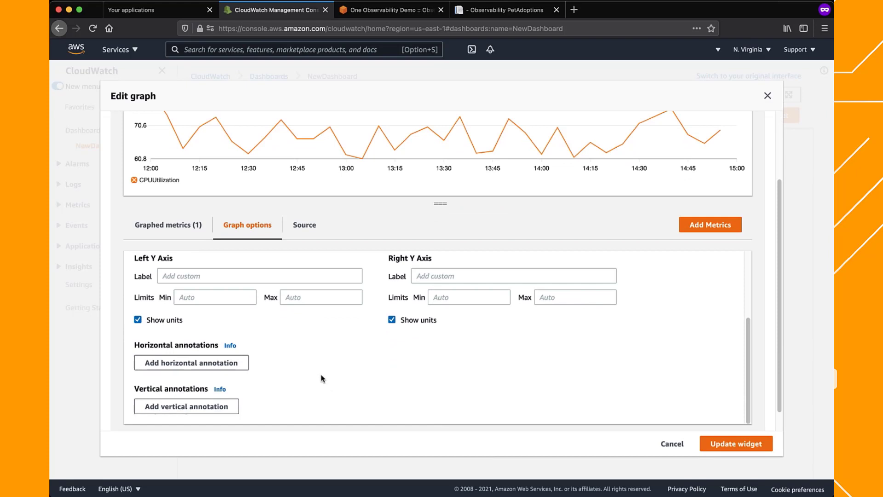
{"action": "left_click", "coordinate": [244, 365]}
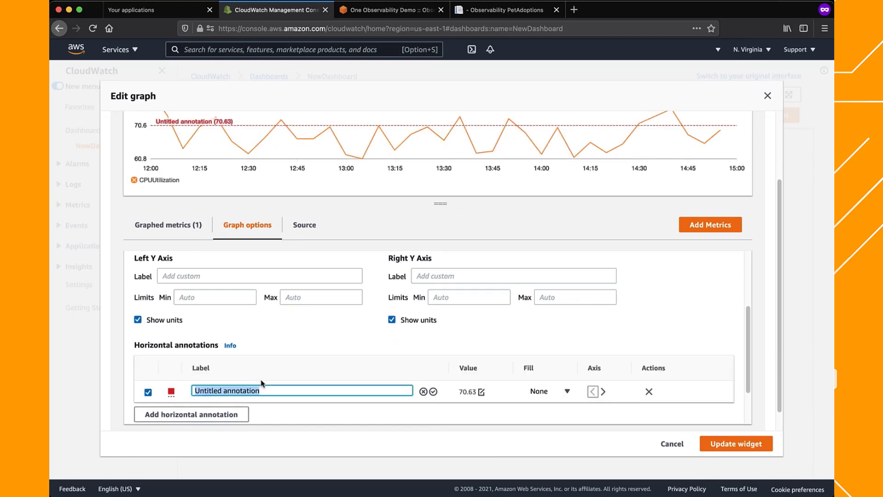
{"action": "type", "text": "Good"}
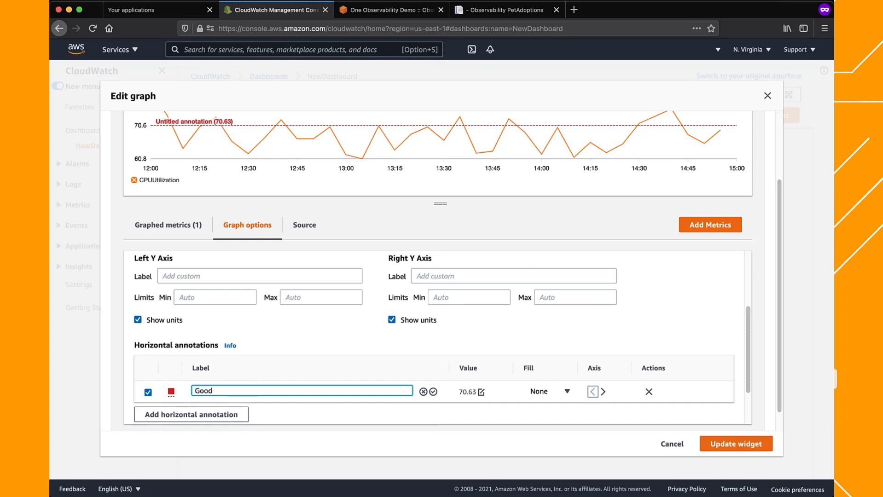
{"action": "type", "text": " max."}
{"action": "left_click", "coordinate": [434, 391]}
{"action": "left_click", "coordinate": [481, 392]}
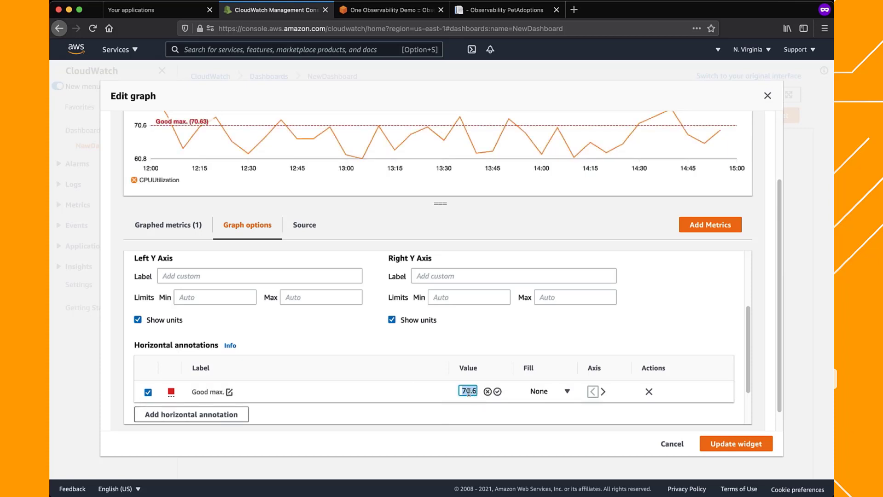
{"action": "type", "text": "75"}
{"action": "left_click", "coordinate": [498, 392]}
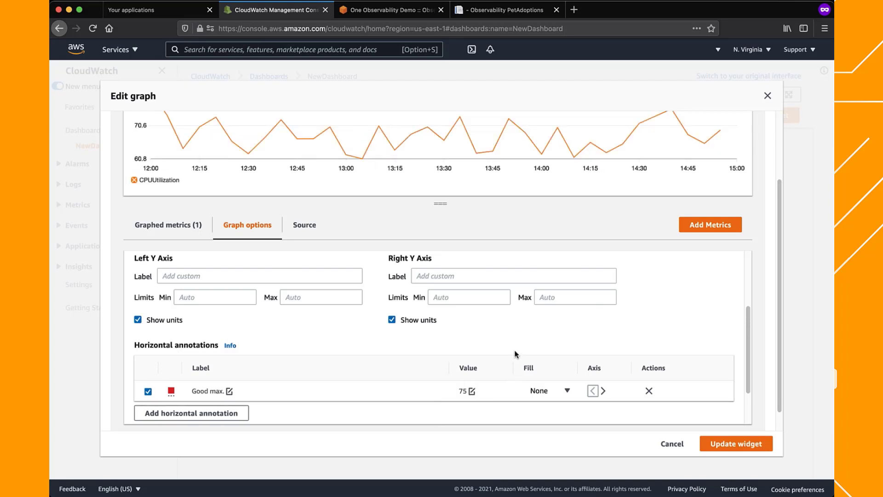
Apply the graph changes to the CPUUtilization widget and save the dashboard
{"action": "scroll", "coordinate": [493, 380], "scroll_direction": "up", "scroll_amount": 3}
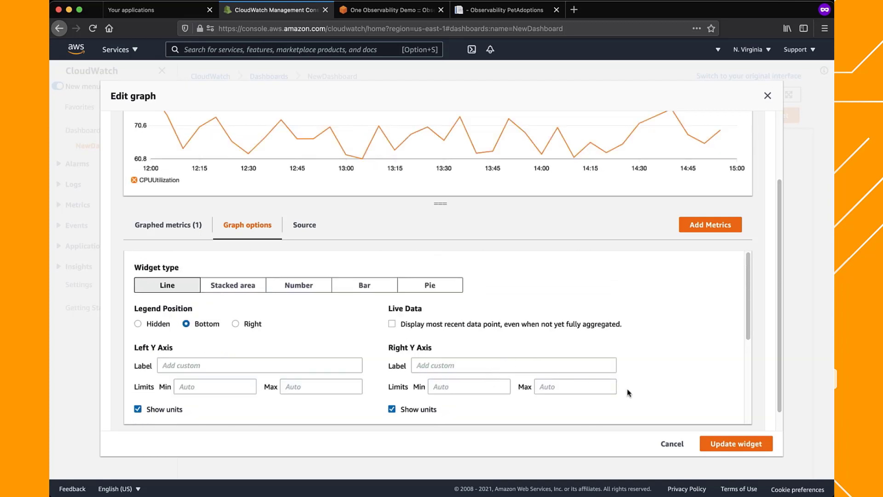
{"action": "left_click", "coordinate": [721, 438]}
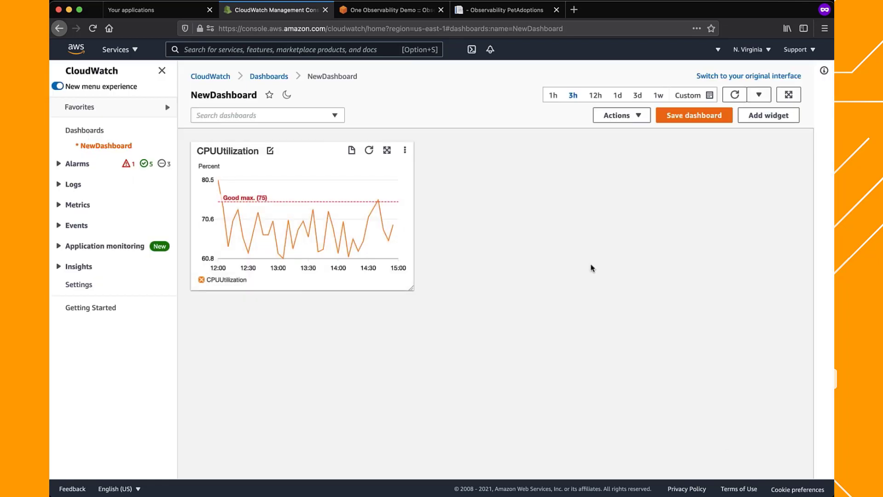
{"action": "left_click", "coordinate": [673, 115]}
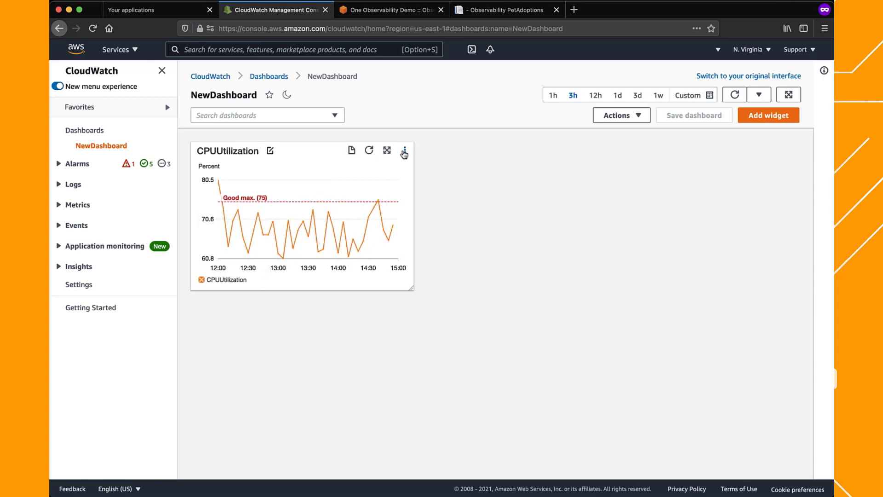
Open the CPUUtilization widget in the metrics view and start creating an alarm from its metric
{"action": "left_click", "coordinate": [404, 153]}
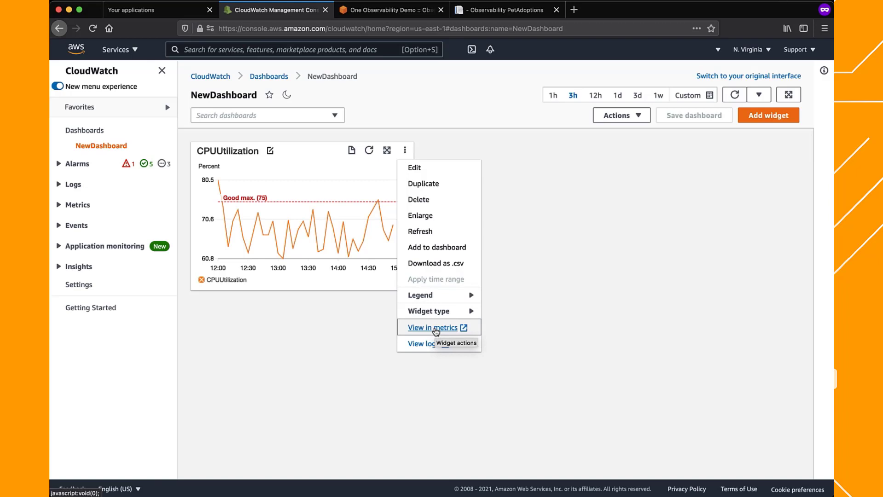
{"action": "left_click", "coordinate": [436, 328]}
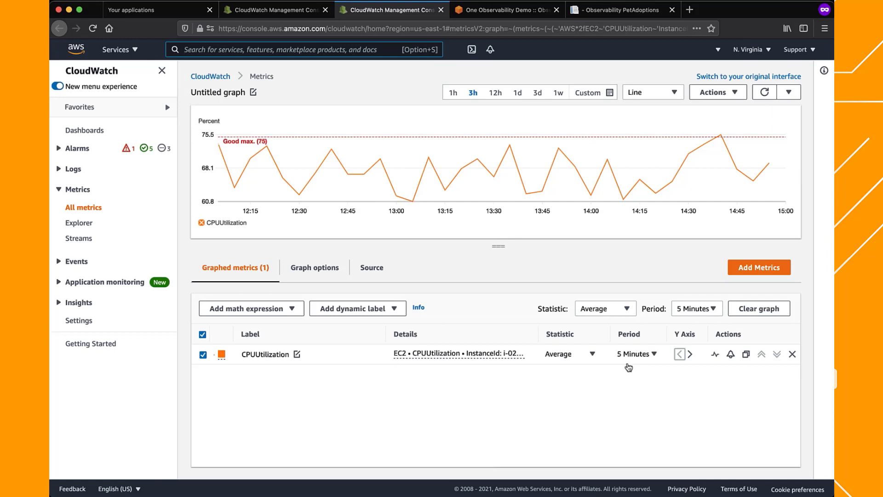
{"action": "left_click", "coordinate": [731, 354]}
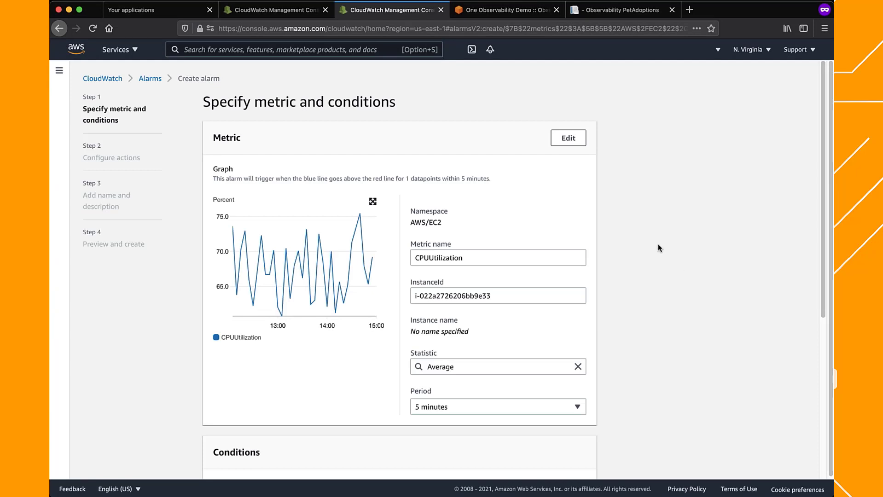
Set the alarm's threshold type to Anomaly detection
{"action": "scroll", "coordinate": [659, 247], "scroll_direction": "down", "scroll_amount": 1}
{"action": "scroll", "coordinate": [659, 247], "scroll_direction": "down", "scroll_amount": 3}
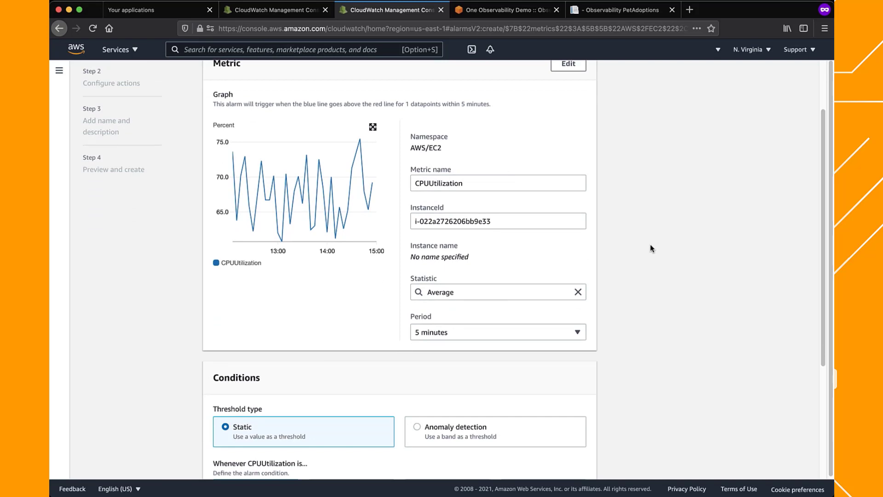
{"action": "scroll", "coordinate": [629, 248], "scroll_direction": "down", "scroll_amount": 3}
{"action": "scroll", "coordinate": [630, 249], "scroll_direction": "down", "scroll_amount": 1}
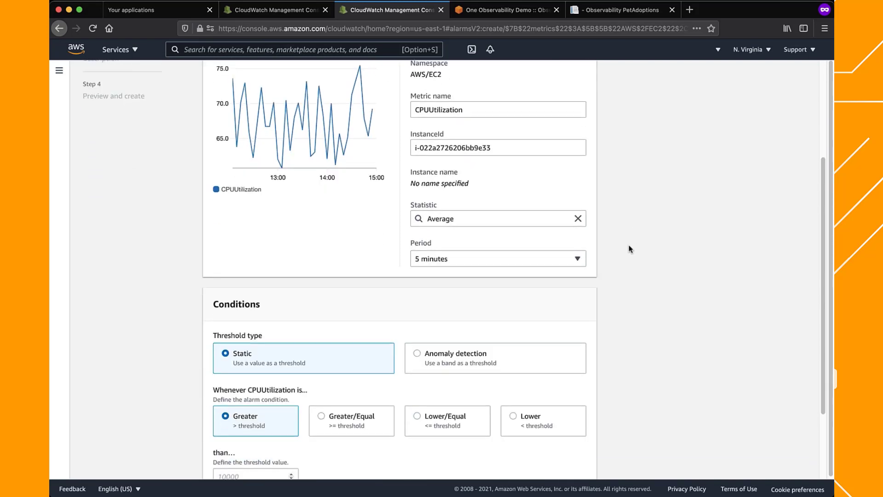
{"action": "left_click", "coordinate": [472, 352]}
Enlarge the alarm's CPUUtilization graph to examine the data points against the expected anomaly band, and close it
{"action": "scroll", "coordinate": [600, 287], "scroll_direction": "up", "scroll_amount": 5}
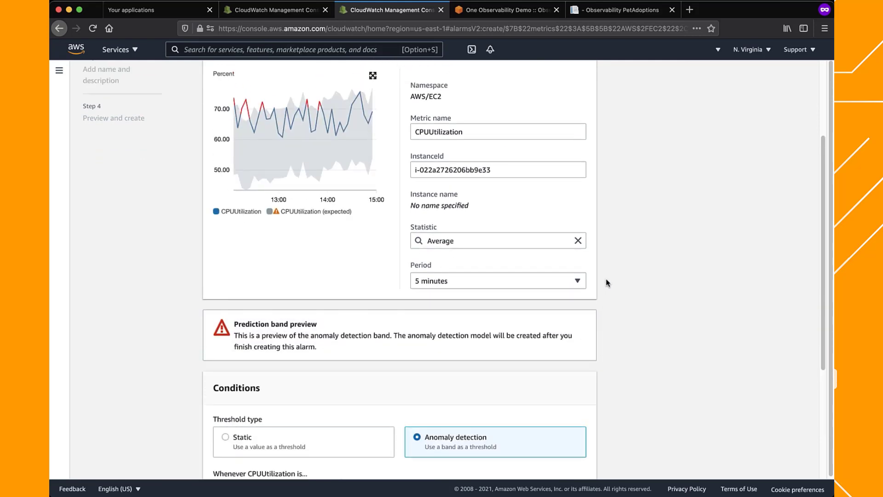
{"action": "left_click", "coordinate": [373, 156]}
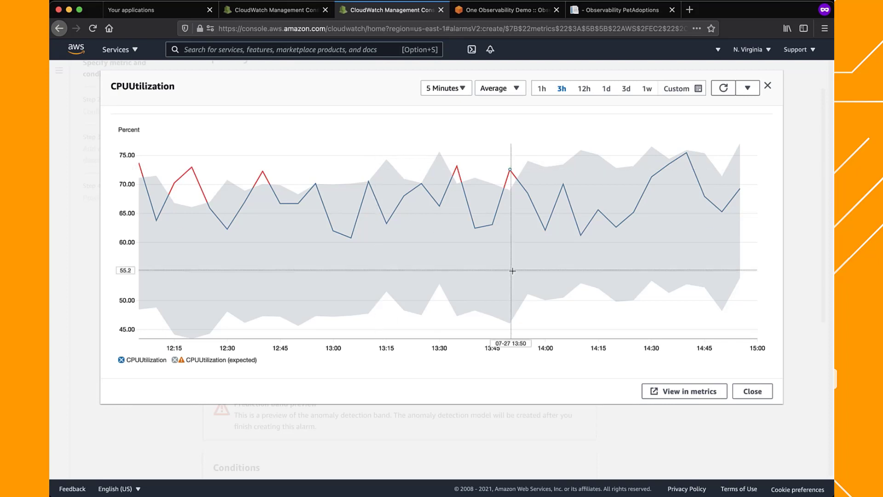
{"action": "mouse_move", "coordinate": [513, 271]}
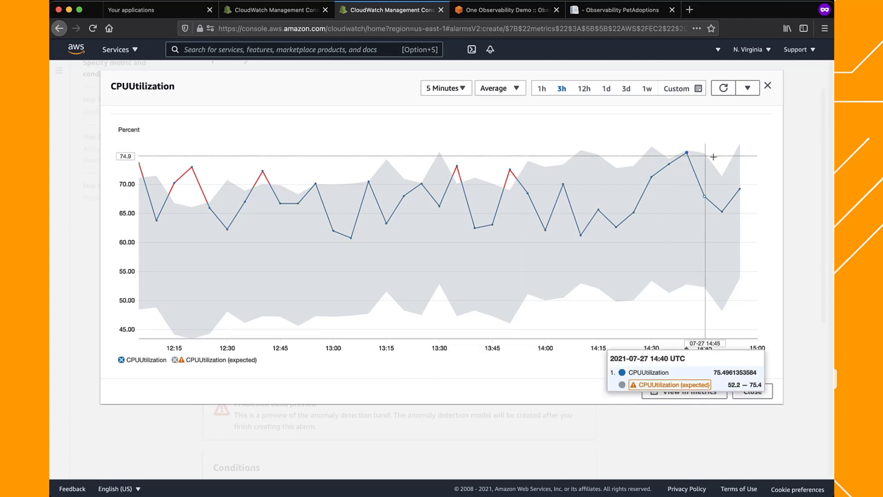
{"action": "left_click", "coordinate": [752, 392]}
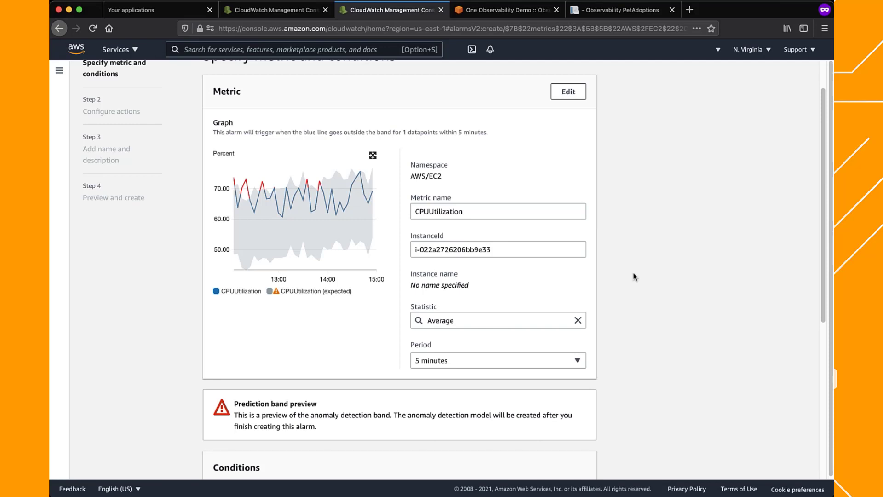
Accept the outside-of-band condition with an anomaly detection threshold of 2 and remove the alarm's default notification action
{"action": "scroll", "coordinate": [635, 278], "scroll_direction": "down", "scroll_amount": 5}
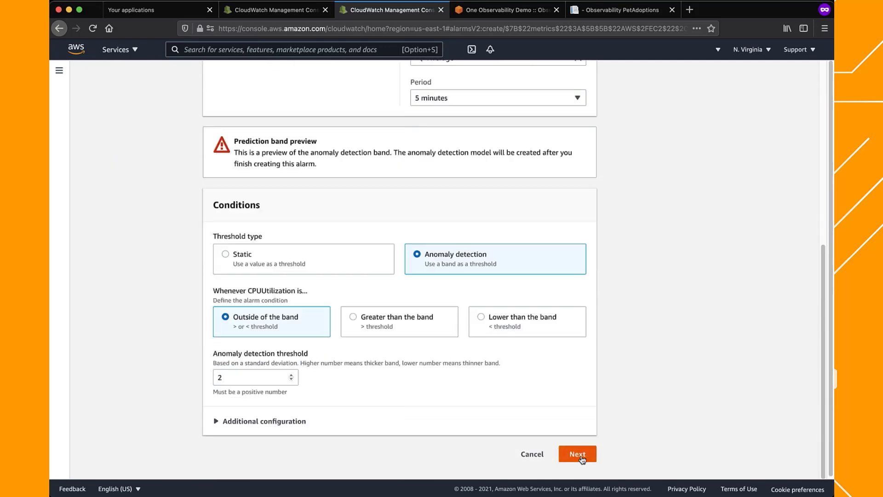
{"action": "left_click", "coordinate": [577, 454]}
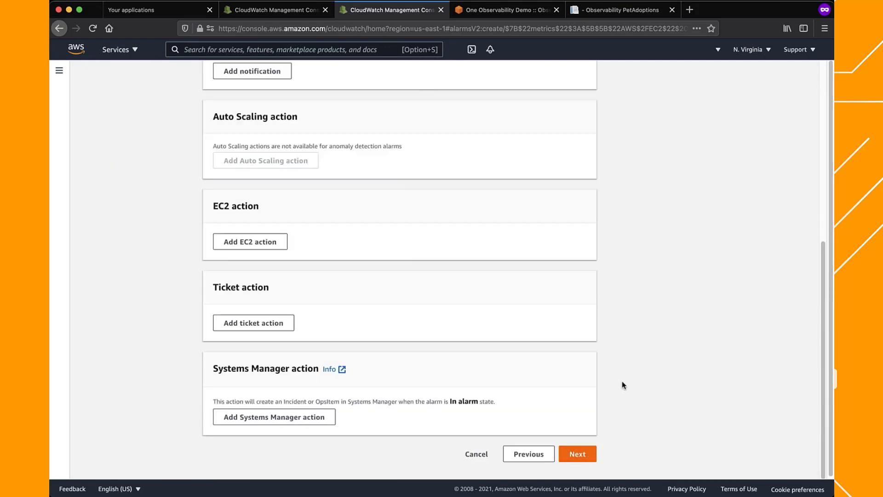
{"action": "scroll", "coordinate": [621, 385], "scroll_direction": "up", "scroll_amount": 10}
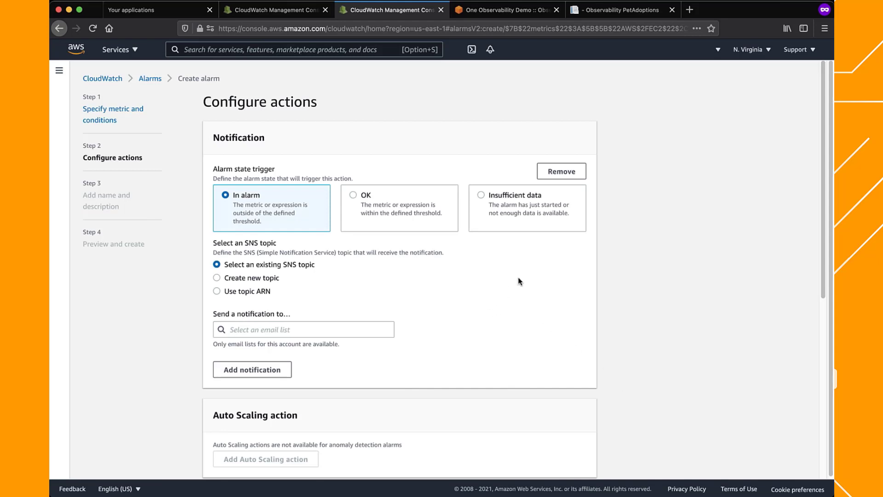
{"action": "left_click", "coordinate": [562, 171]}
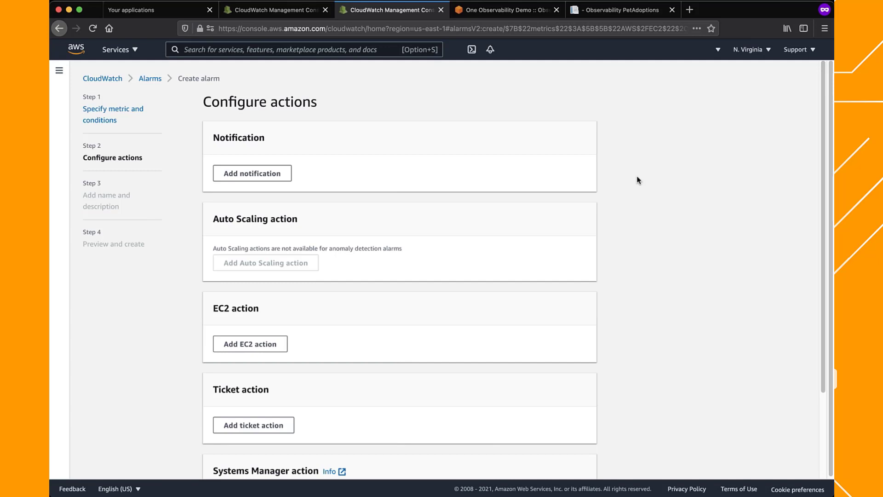
Add an EC2 action that reboots the instance in the In alarm state, and remove it again
{"action": "left_click", "coordinate": [270, 344]}
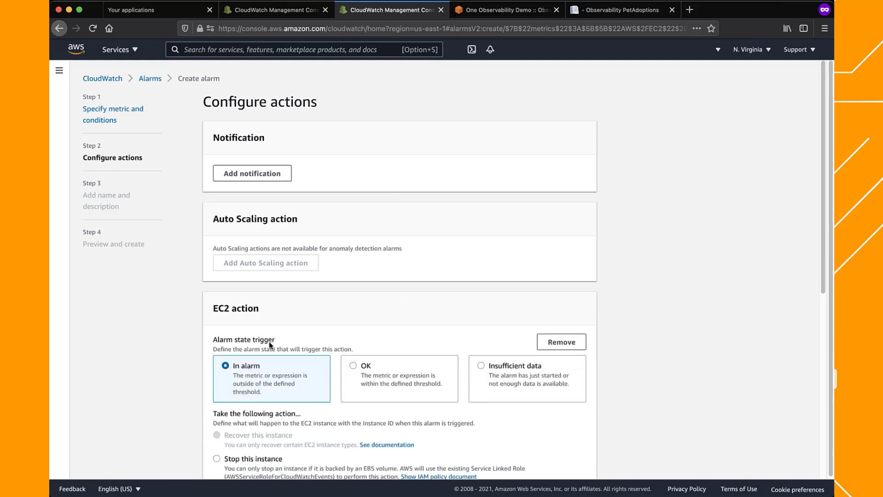
{"action": "scroll", "coordinate": [192, 285], "scroll_direction": "down", "scroll_amount": 2}
{"action": "scroll", "coordinate": [193, 285], "scroll_direction": "down", "scroll_amount": 5}
{"action": "scroll", "coordinate": [192, 285], "scroll_direction": "up", "scroll_amount": 1}
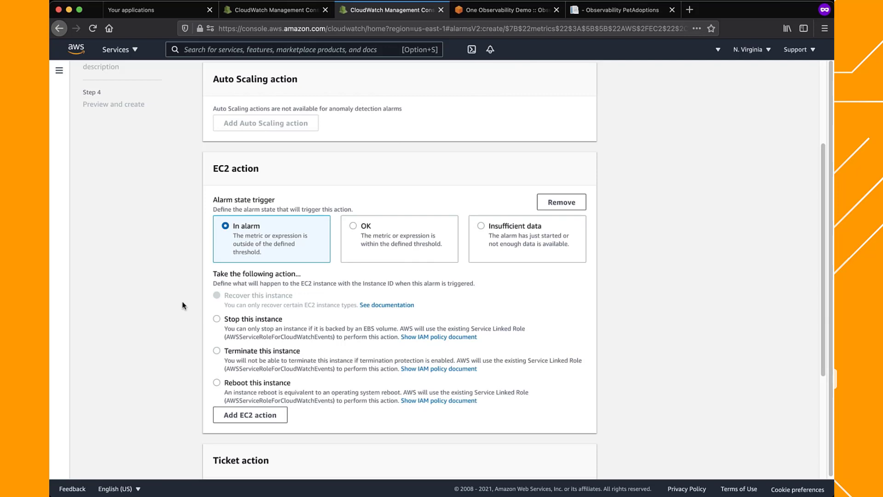
{"action": "left_click", "coordinate": [217, 383]}
{"action": "left_click", "coordinate": [571, 203]}
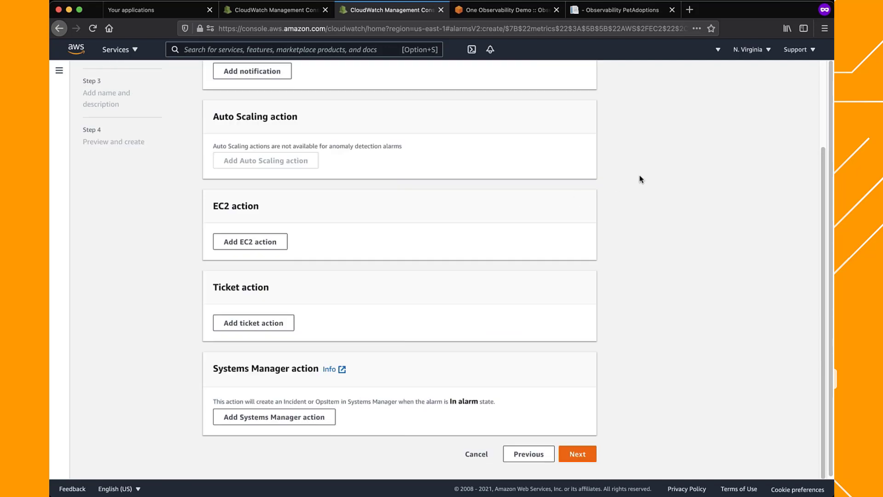
Add a Systems Manager action, switch it to Create incident, and remove it again
{"action": "left_click", "coordinate": [278, 419]}
{"action": "scroll", "coordinate": [194, 336], "scroll_direction": "down", "scroll_amount": 3}
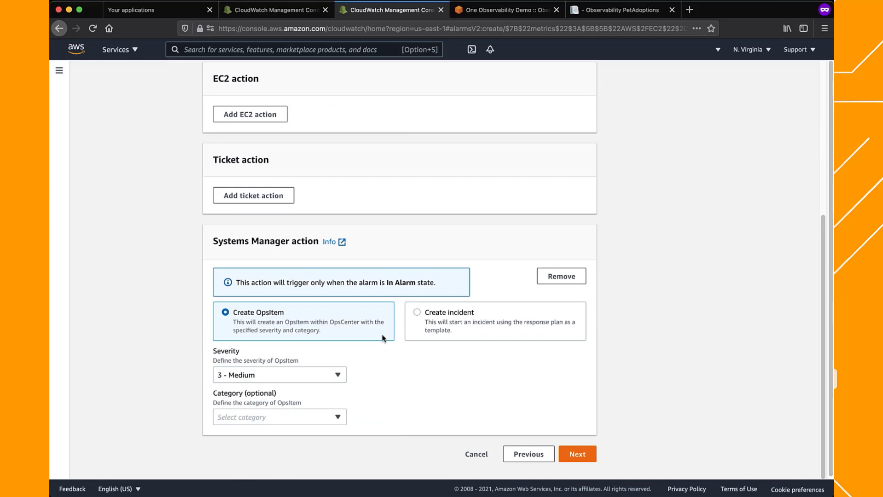
{"action": "left_click", "coordinate": [456, 312]}
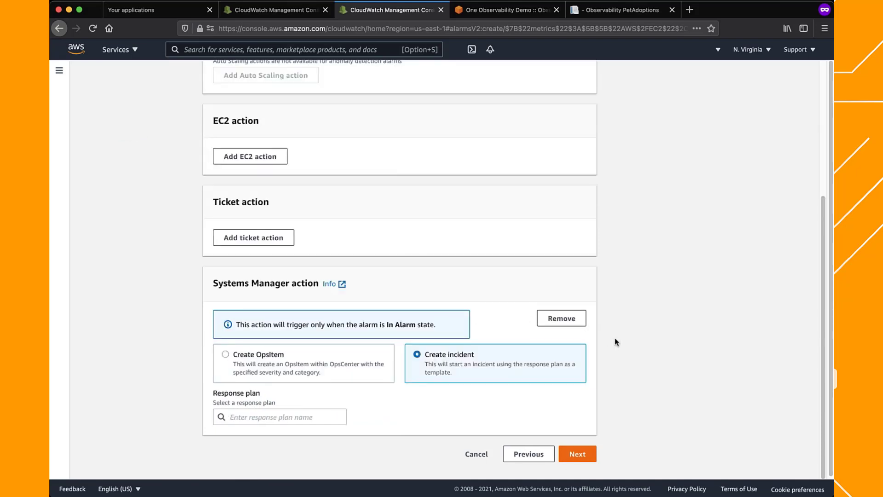
{"action": "left_click", "coordinate": [582, 321]}
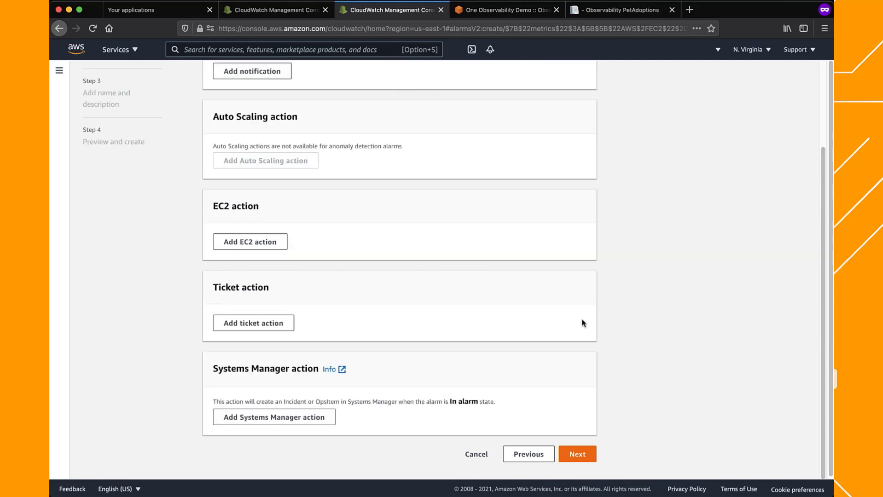
Continue without any alarm actions and name the alarm CPU-Alarm-1
{"action": "left_click", "coordinate": [577, 454]}
{"action": "left_click", "coordinate": [439, 181]}
{"action": "type", "text": "CPU"}
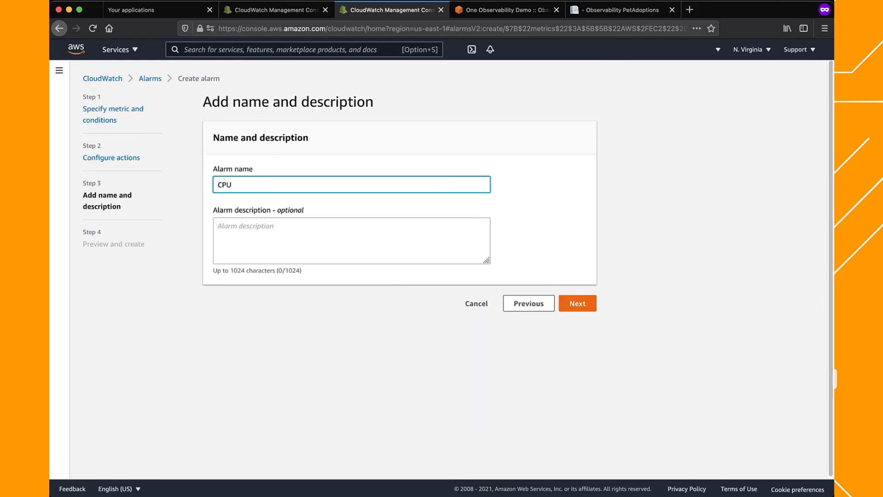
{"action": "type", "text": "-Alarm-1"}
{"action": "left_click", "coordinate": [581, 302]}
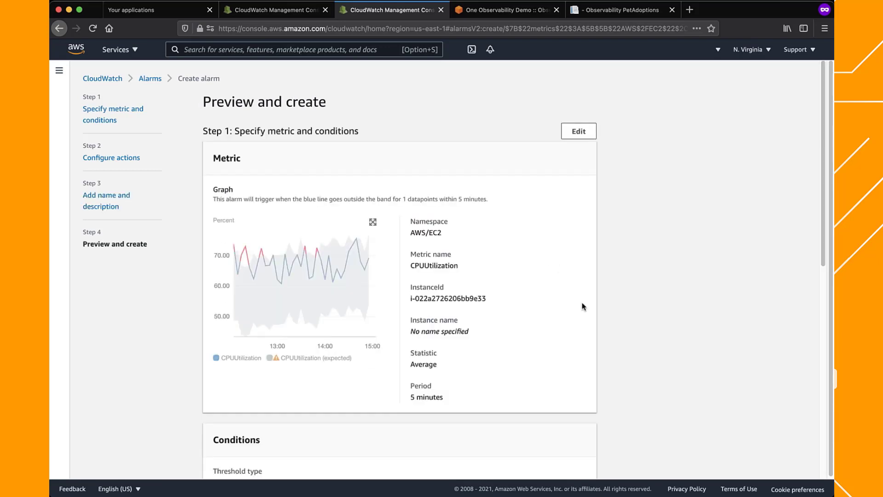
Create the alarm after reviewing its settings and select CPU-Alarm-1 in the alarms list
{"action": "scroll", "coordinate": [624, 260], "scroll_direction": "down", "scroll_amount": 10}
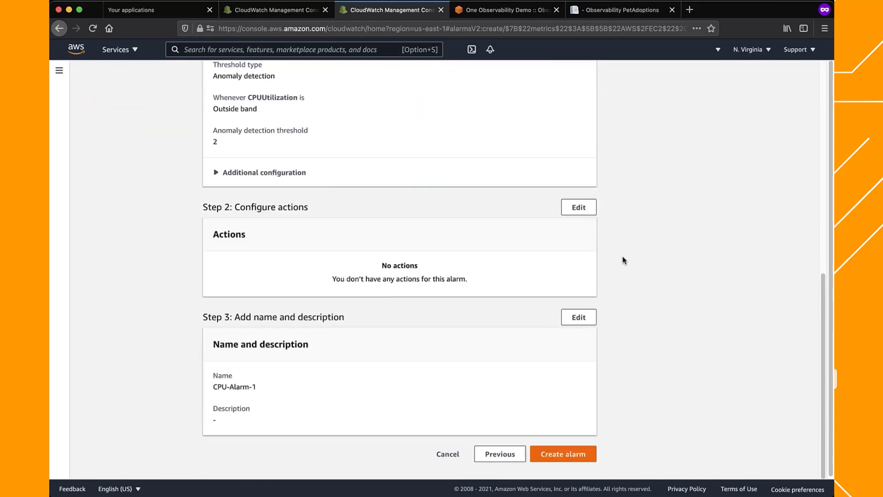
{"action": "left_click", "coordinate": [587, 454]}
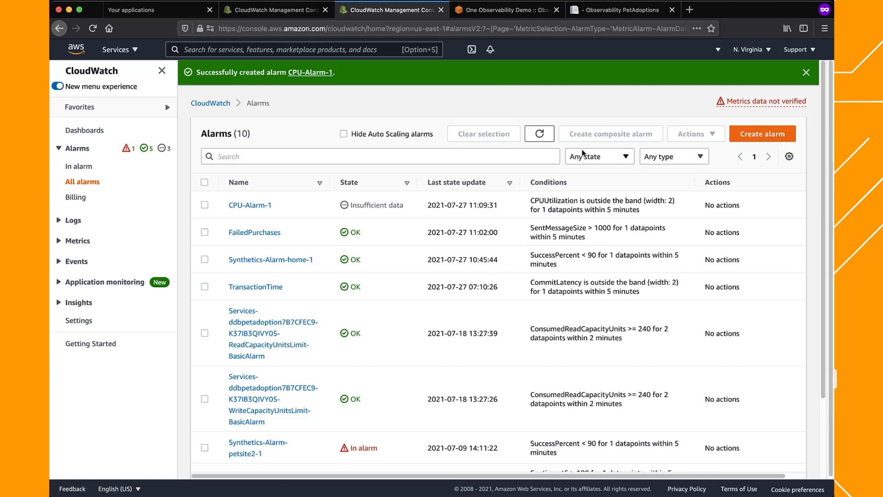
{"action": "left_click", "coordinate": [205, 205]}
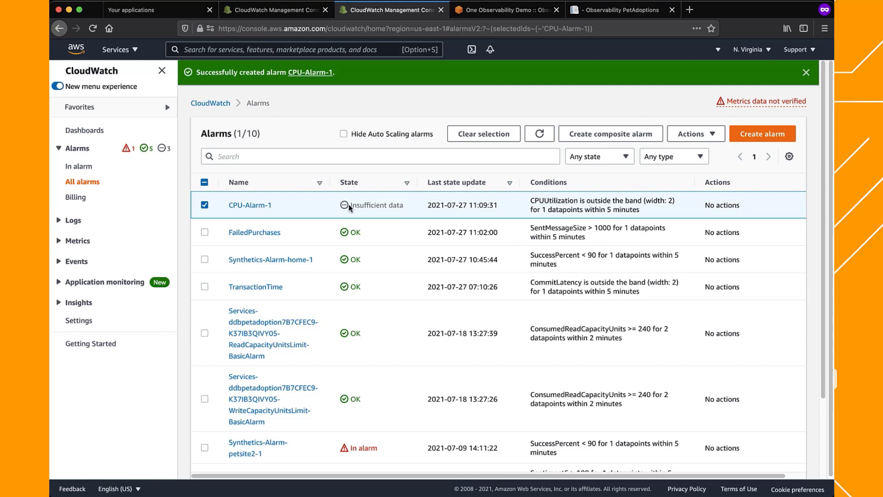
Add CPU-Alarm-1 to NewDashboard as a line widget
{"action": "left_click", "coordinate": [706, 138]}
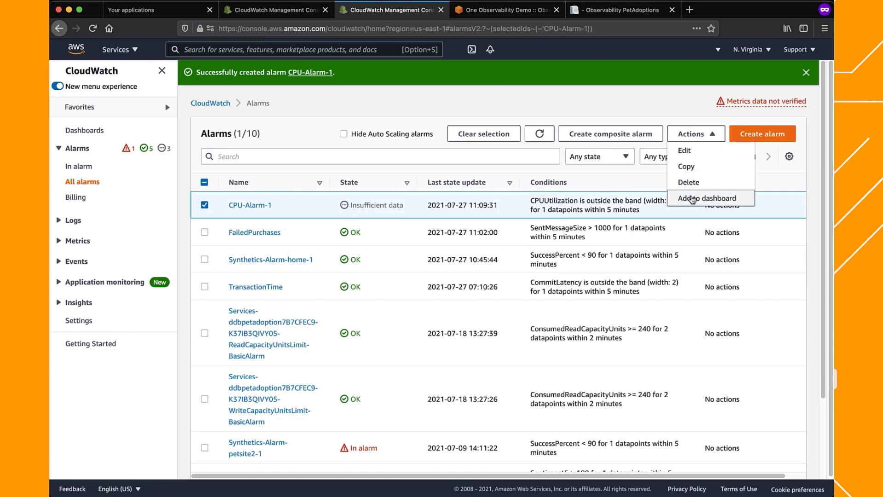
{"action": "left_click", "coordinate": [690, 198]}
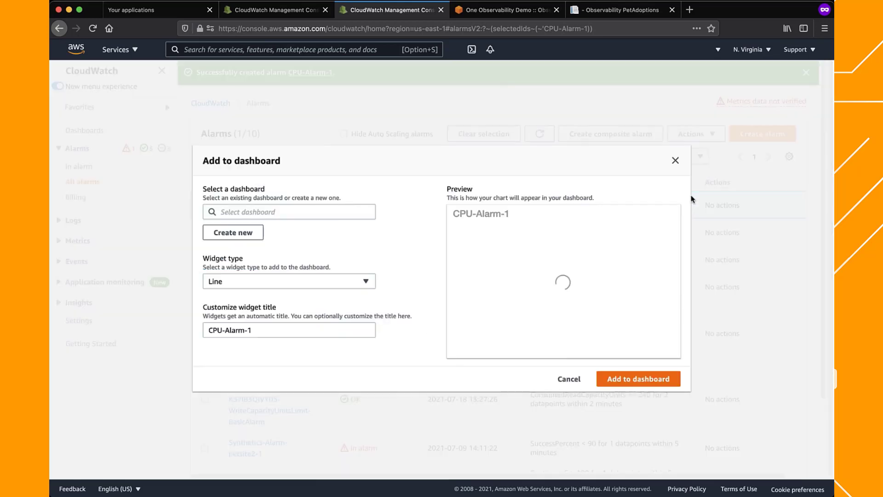
{"action": "left_click", "coordinate": [293, 212]}
{"action": "left_click", "coordinate": [261, 258]}
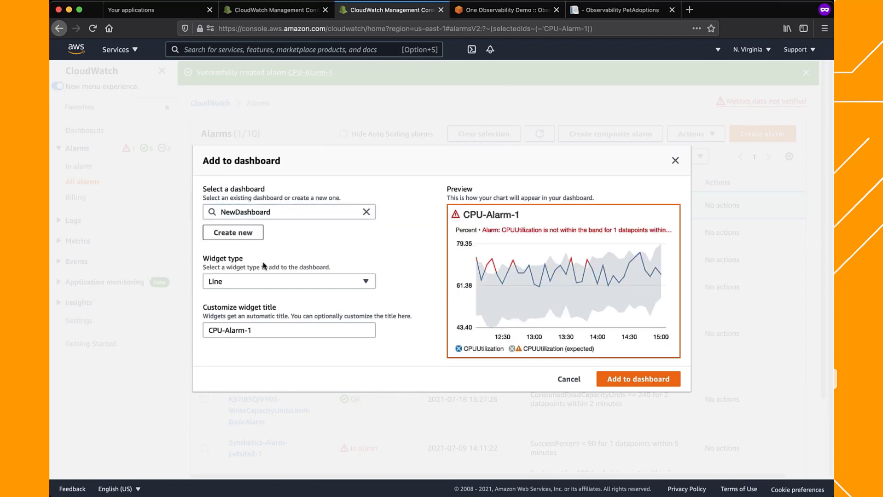
{"action": "left_click", "coordinate": [635, 382]}
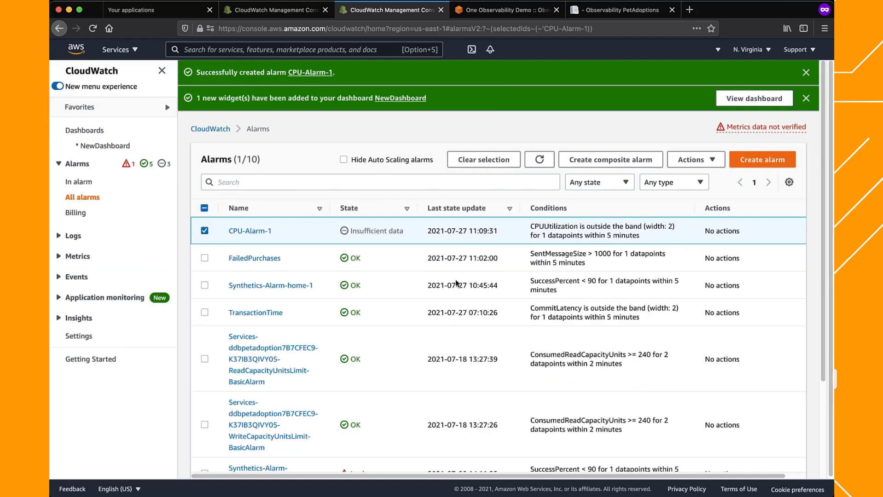
Open the updated NewDashboard, widen the CPU-Alarm-1 widget to about twice its width, and save the dashboard
{"action": "left_click", "coordinate": [738, 100]}
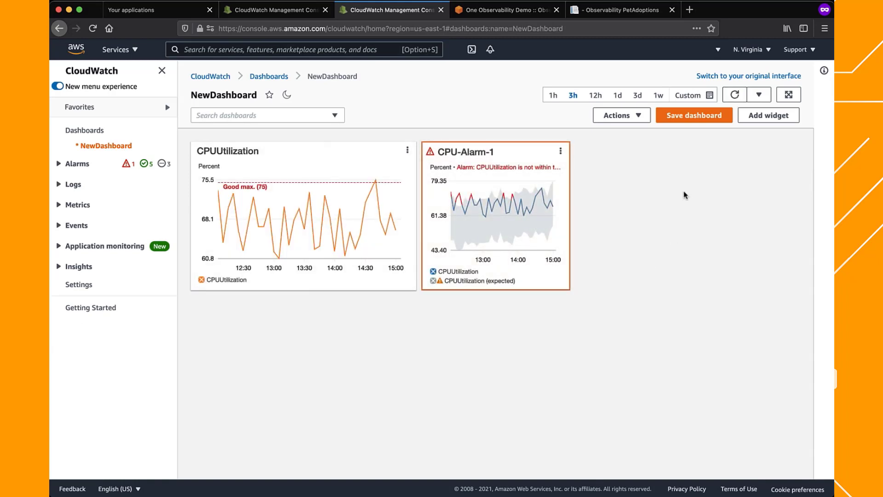
{"action": "left_click_drag", "start_coordinate": [570, 289], "coordinate": [757, 274]}
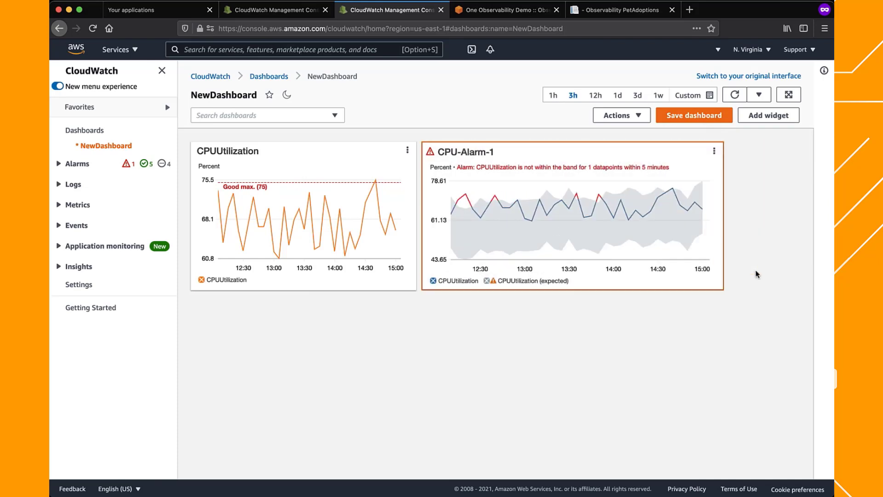
{"action": "left_click", "coordinate": [716, 118]}
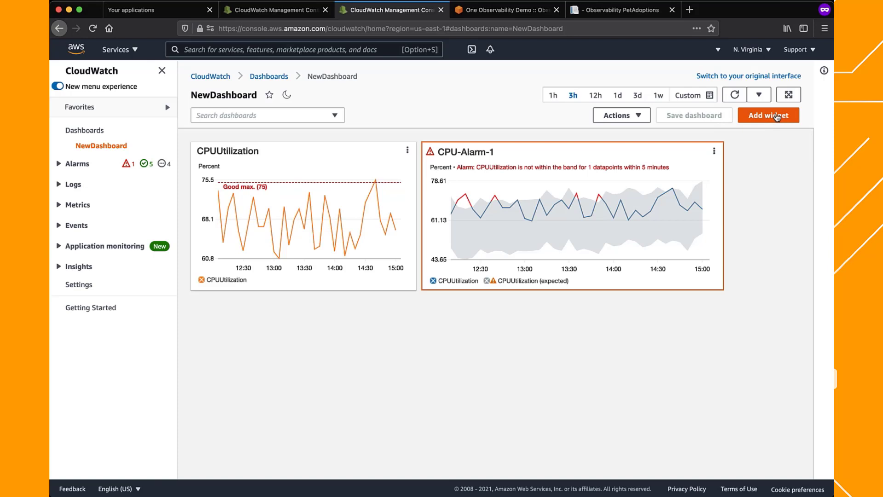
Start an Alarm status widget and select CPU-Alarm-1, FailedPurchases, Synthetics-Alarm-home-1 and TransactionTime for it
{"action": "left_click", "coordinate": [776, 118]}
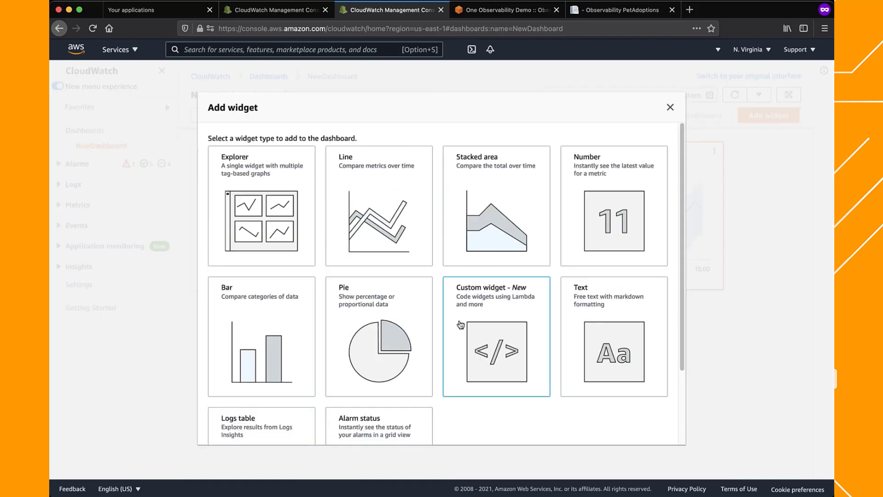
{"action": "scroll", "coordinate": [460, 325], "scroll_direction": "down", "scroll_amount": 3}
{"action": "left_click", "coordinate": [412, 375]}
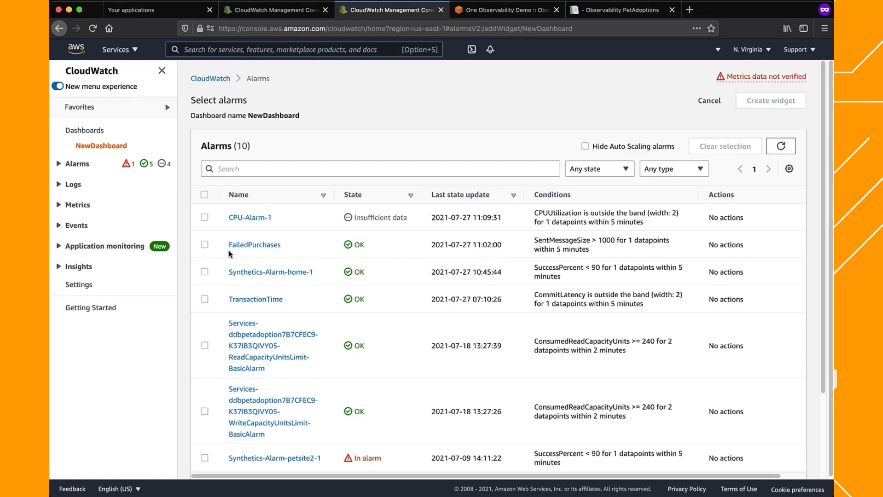
{"action": "left_click", "coordinate": [204, 218]}
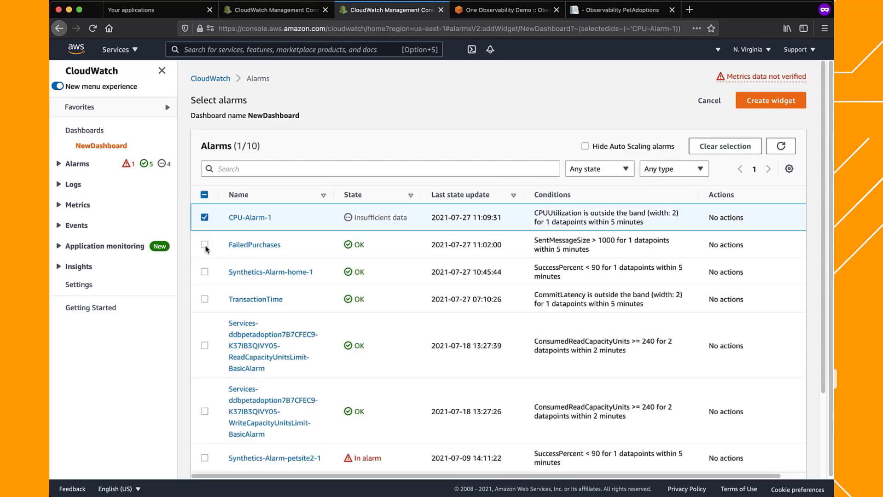
{"action": "left_click", "coordinate": [205, 246]}
{"action": "left_click", "coordinate": [205, 272]}
{"action": "left_click", "coordinate": [204, 299]}
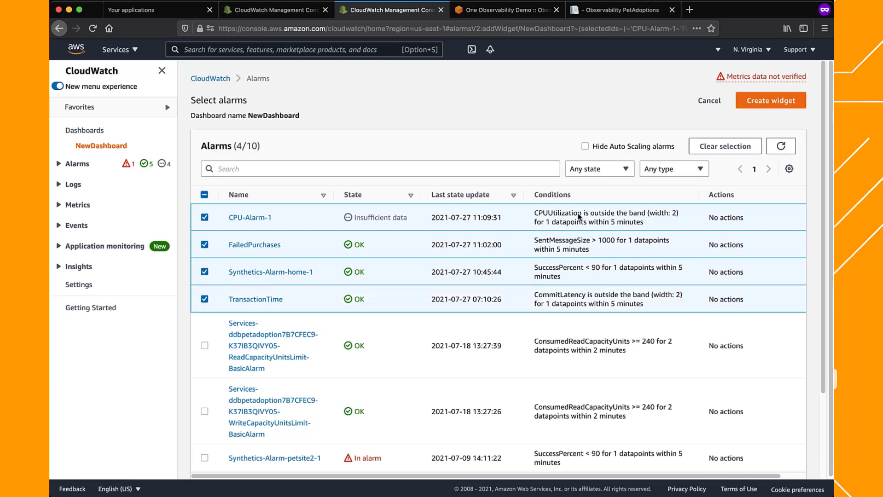
Create the alarm status widget with the title Alarms and add it to NewDashboard
{"action": "left_click", "coordinate": [768, 105]}
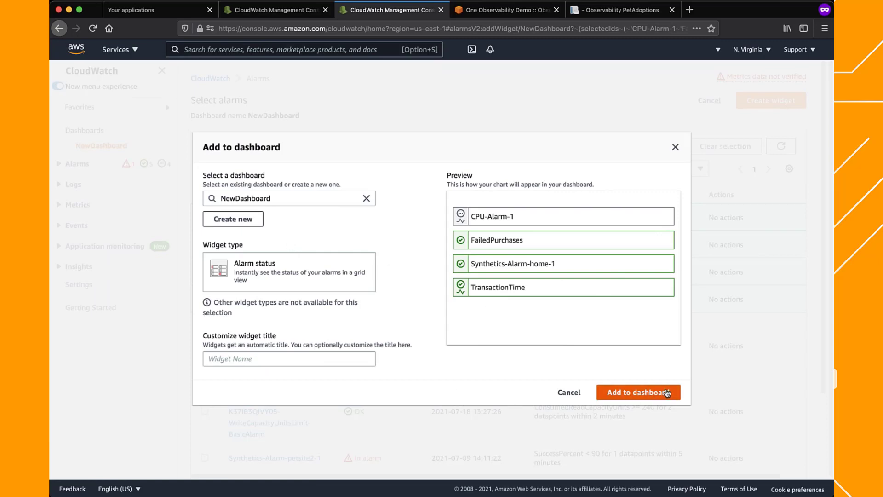
{"action": "left_click", "coordinate": [300, 361]}
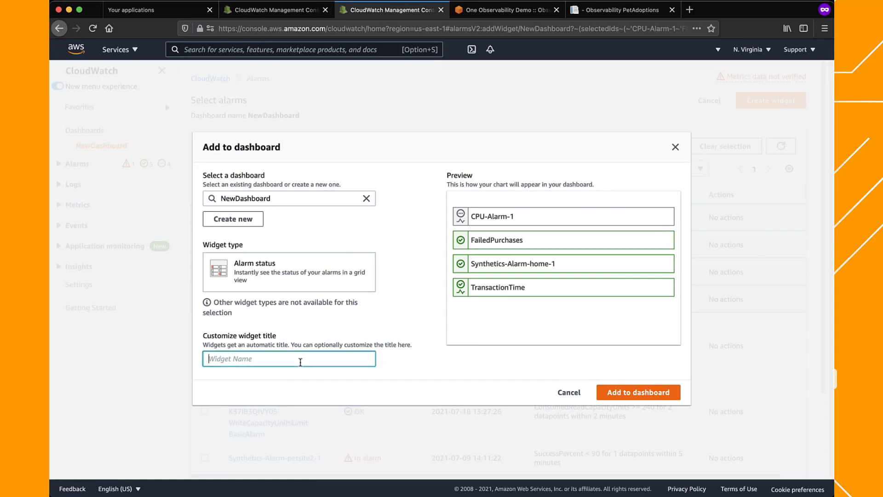
{"action": "type", "text": "Alarms"}
{"action": "left_click", "coordinate": [652, 392]}
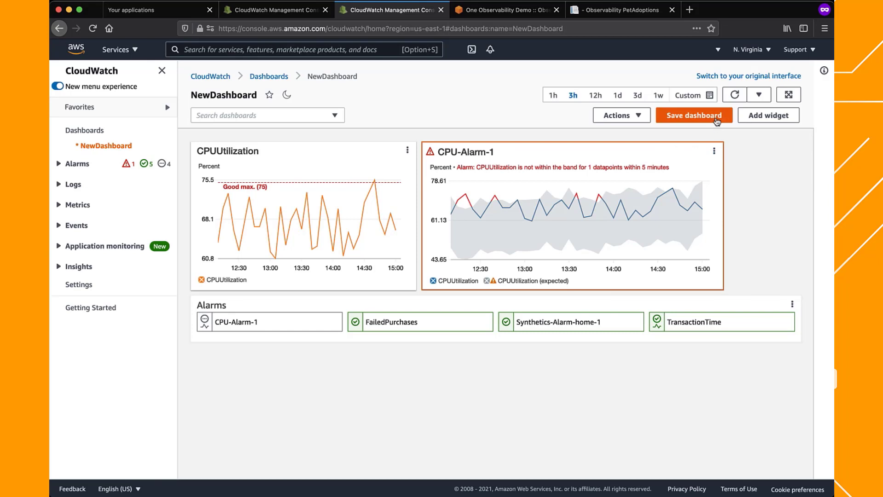
Save the dashboard with the Alarms widget, widen the CPU-Alarm-1 widget to the Alarms widget's right edge, and save again
{"action": "left_click", "coordinate": [716, 119]}
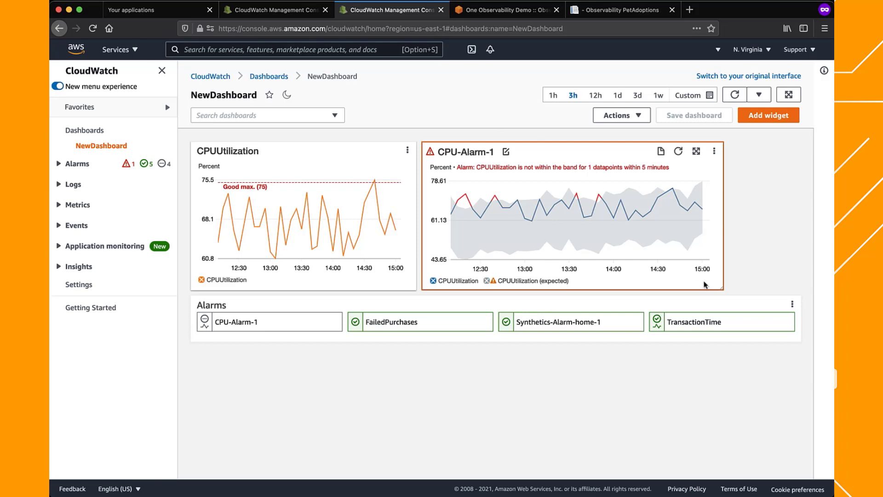
{"action": "left_click_drag", "start_coordinate": [722, 289], "coordinate": [801, 290]}
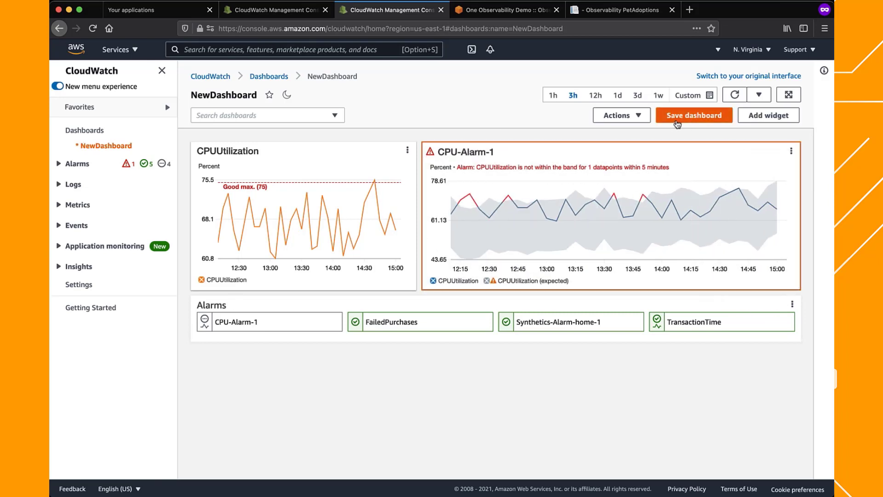
{"action": "left_click", "coordinate": [677, 119]}
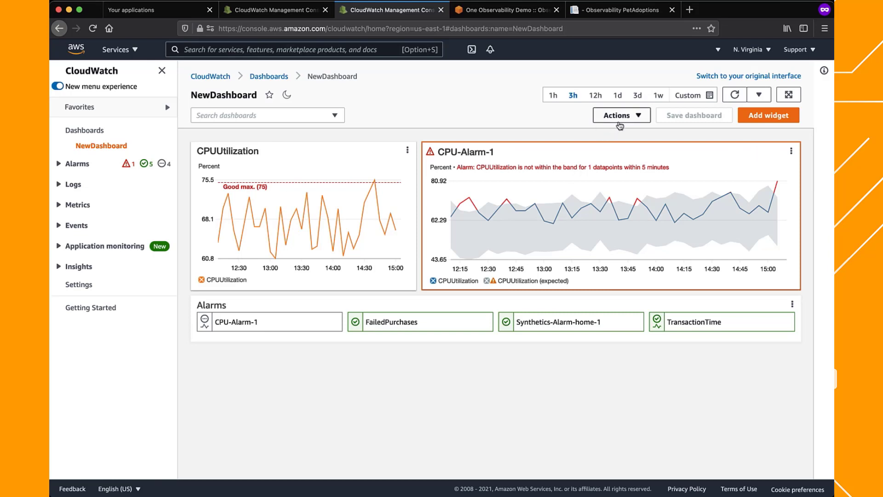
Open the sharing options for NewDashboard to review the available sharing methods
{"action": "left_click", "coordinate": [620, 117]}
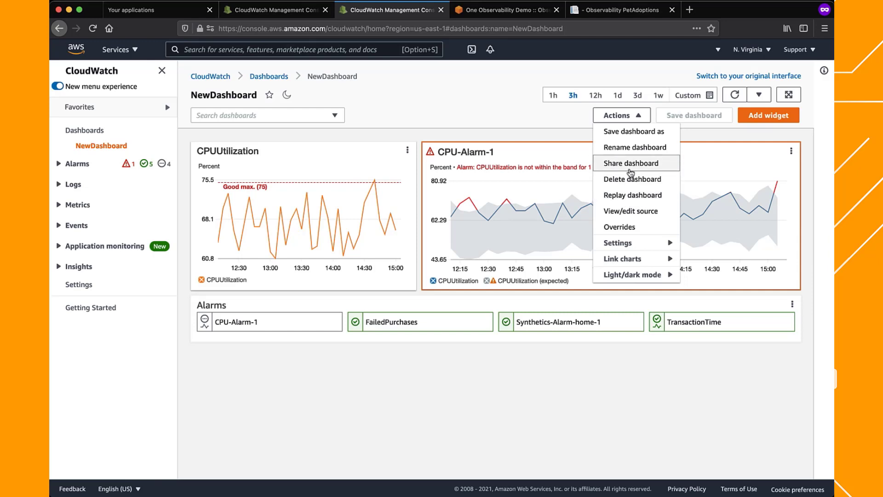
{"action": "left_click", "coordinate": [629, 168]}
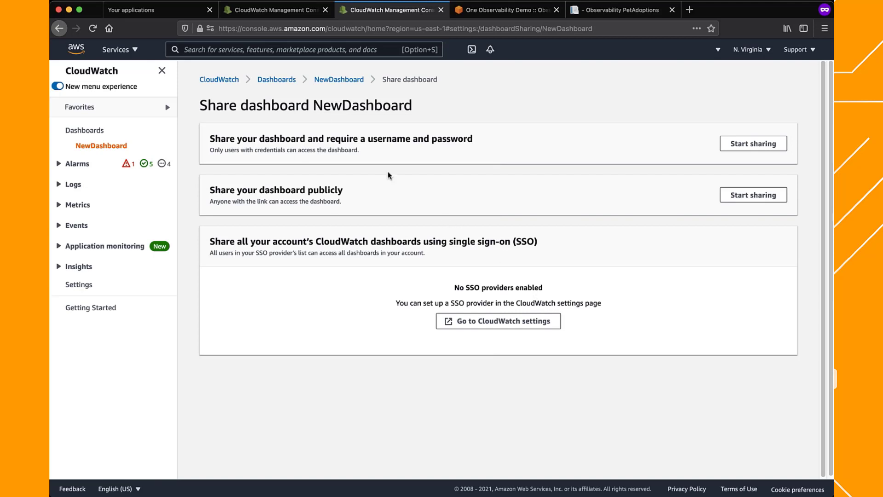
Open the shared CloudWatch Dashboards application from the Single Sign-On portal and sign in with SingleSignOn
{"action": "left_click", "coordinate": [183, 12]}
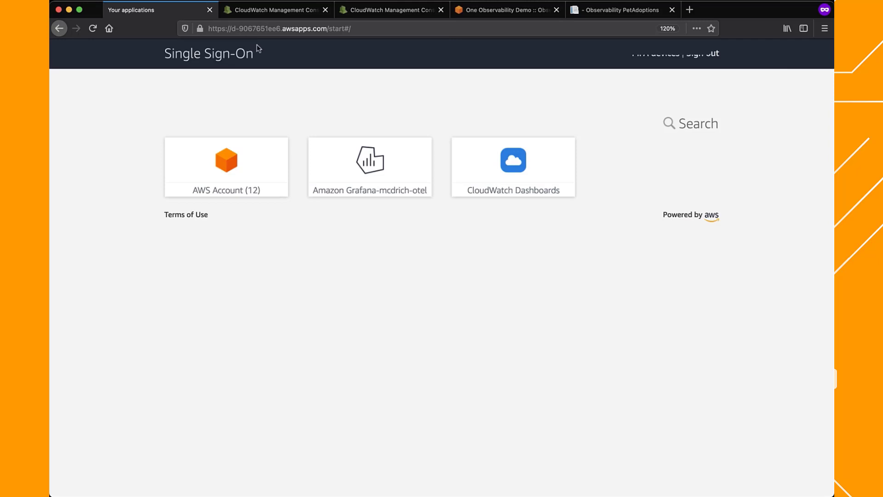
{"action": "left_click", "coordinate": [518, 176]}
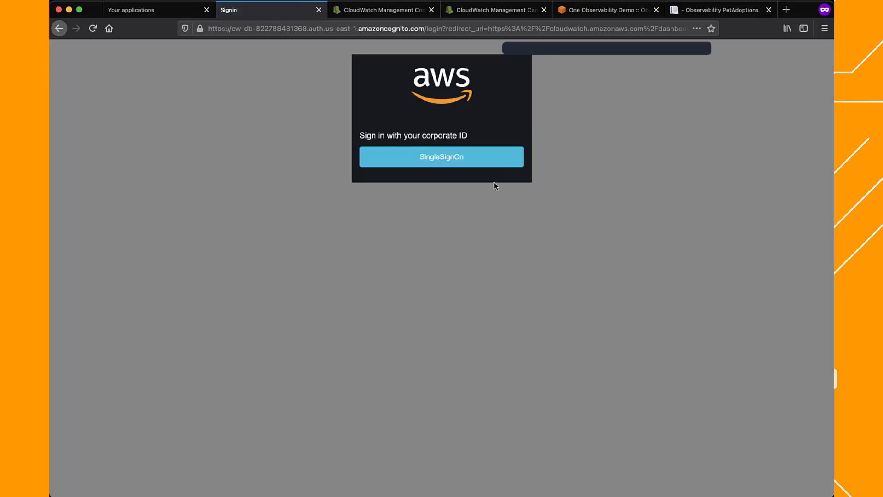
{"action": "left_click", "coordinate": [467, 154]}
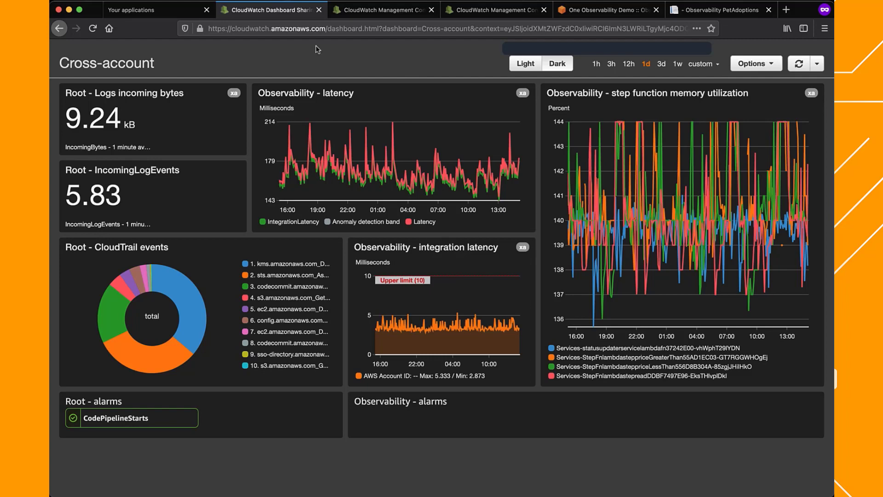
Close the duplicate NewDashboard browser tab and open the list of all alarms
{"action": "left_click", "coordinate": [374, 14]}
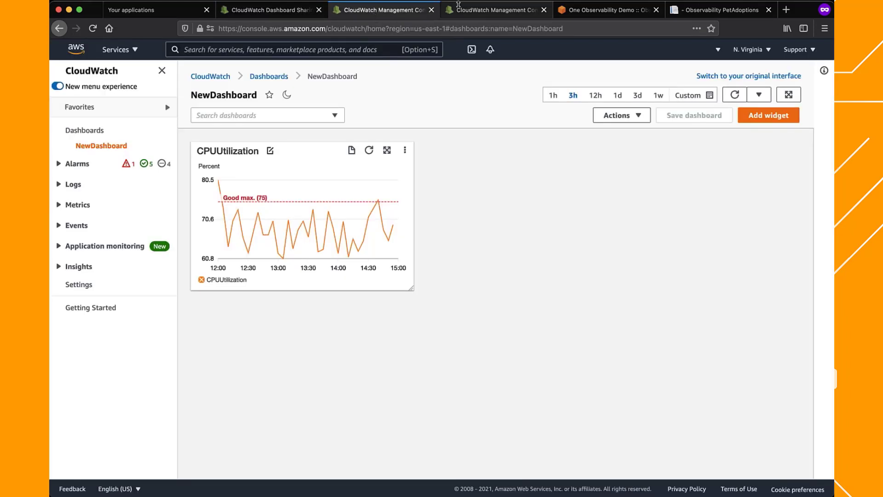
{"action": "left_click", "coordinate": [431, 9]}
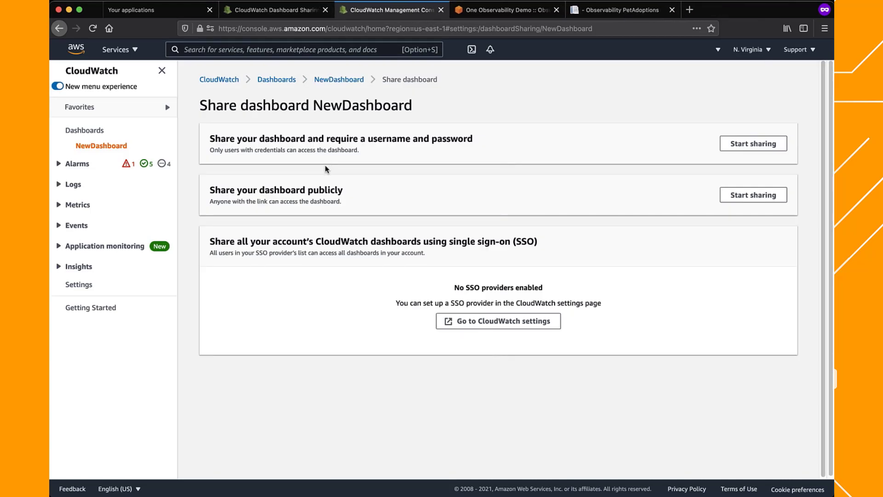
{"action": "left_click", "coordinate": [77, 165]}
{"action": "left_click", "coordinate": [81, 198]}
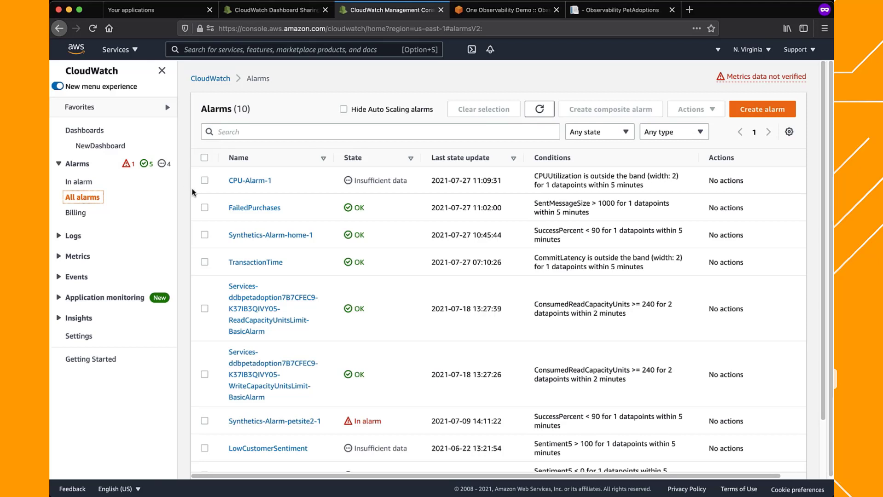
Select CPU-Alarm-1, FailedPurchases and Synthetics-Alarm-home-1 and start a composite alarm from them
{"action": "left_click", "coordinate": [204, 180]}
{"action": "left_click", "coordinate": [205, 207]}
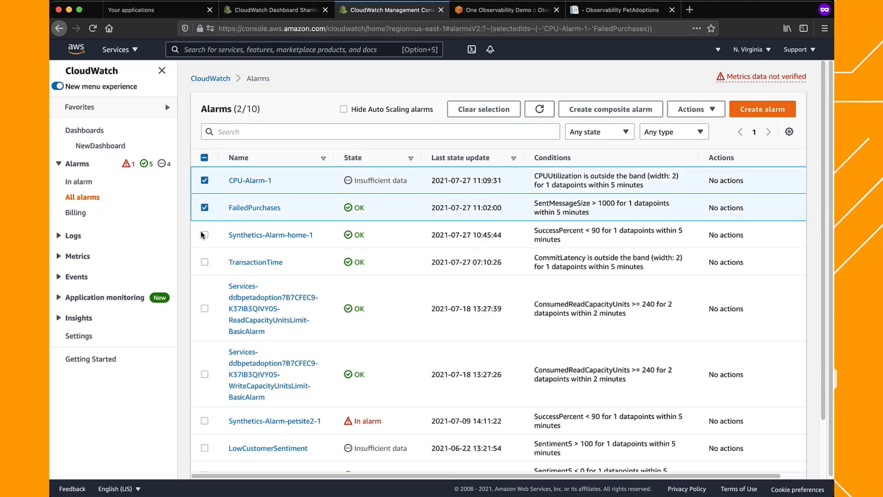
{"action": "left_click", "coordinate": [204, 235]}
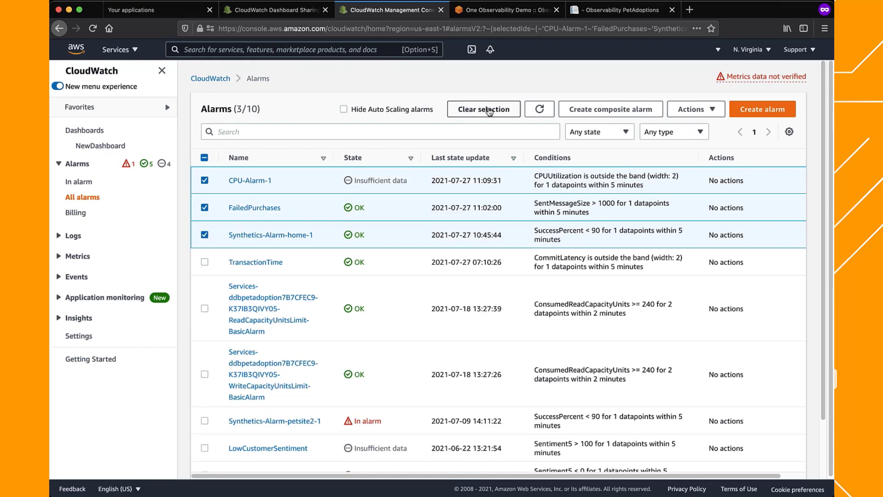
{"action": "left_click", "coordinate": [602, 110]}
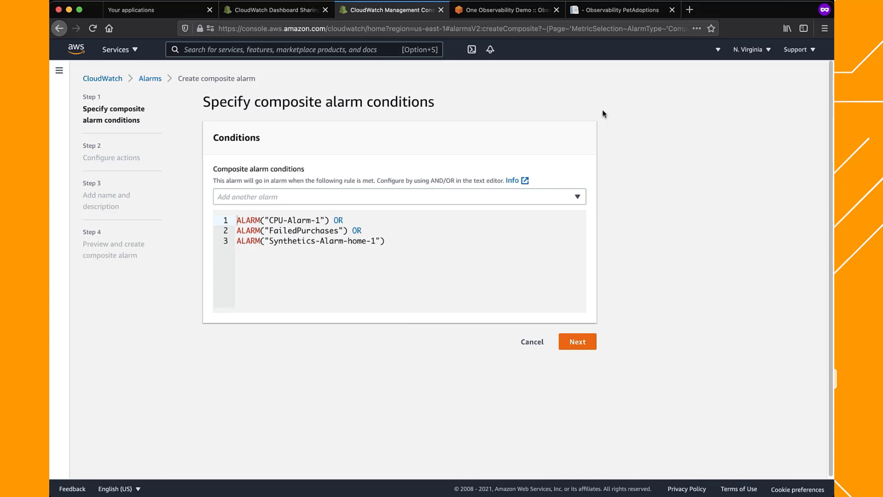
Change both OR operators in the composite alarm conditions to AND and continue to the actions
{"action": "left_click", "coordinate": [340, 221]}
{"action": "double_click", "coordinate": [339, 221]}
{"action": "type", "text": "AND"}
{"action": "double_click", "coordinate": [356, 230]}
{"action": "type", "text": "AND"}
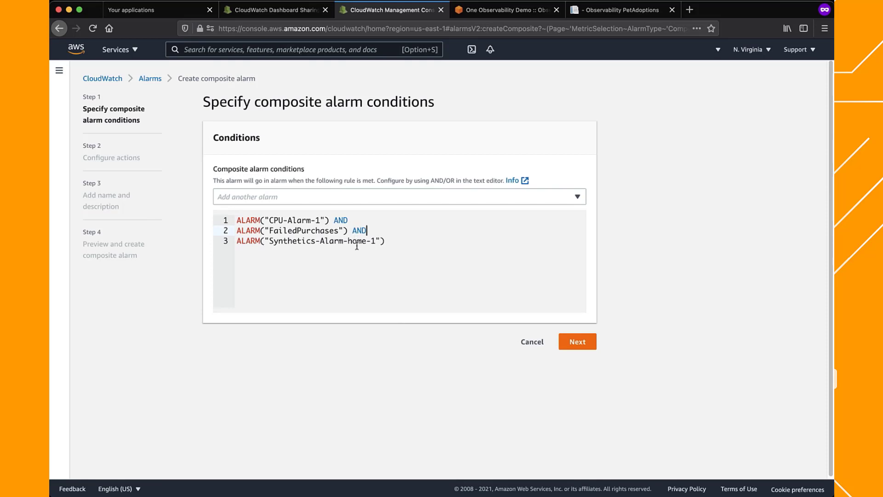
{"action": "left_click", "coordinate": [575, 341]}
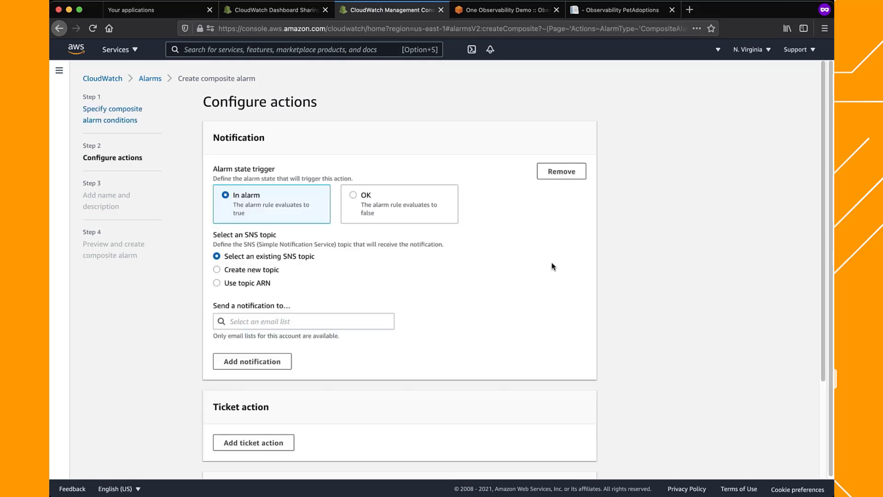
Remove the default notification and continue without any actions for the composite alarm
{"action": "left_click", "coordinate": [559, 172]}
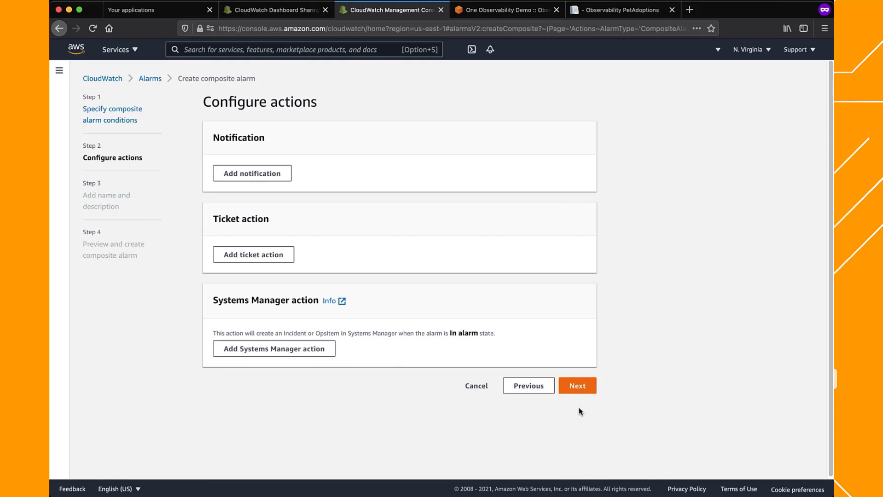
{"action": "left_click", "coordinate": [578, 387]}
Name the composite alarm Composite-1 and create it after reviewing its settings
{"action": "left_click", "coordinate": [460, 179]}
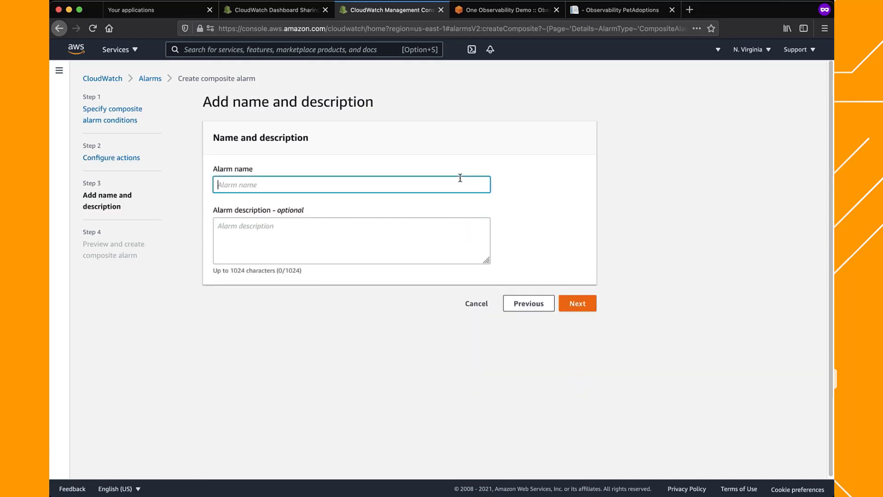
{"action": "type", "text": "Composite-1"}
{"action": "left_click", "coordinate": [575, 304]}
{"action": "scroll", "coordinate": [595, 312], "scroll_direction": "down", "scroll_amount": 2}
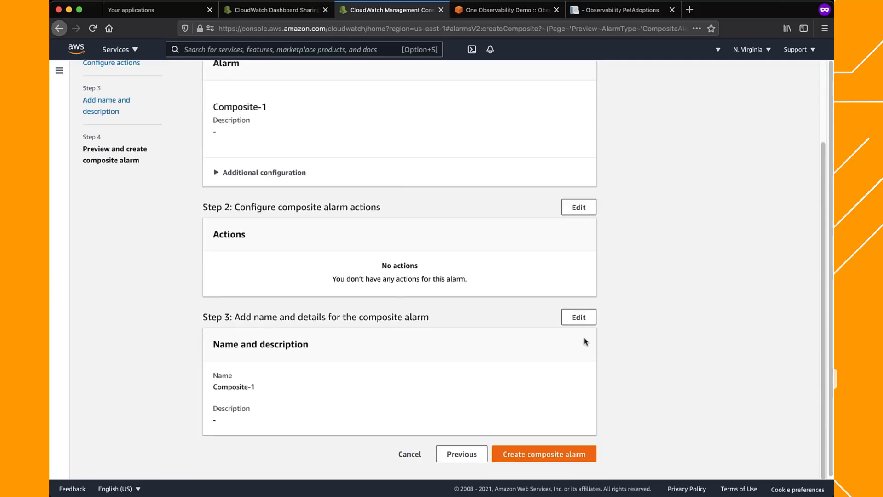
{"action": "left_click", "coordinate": [577, 456]}
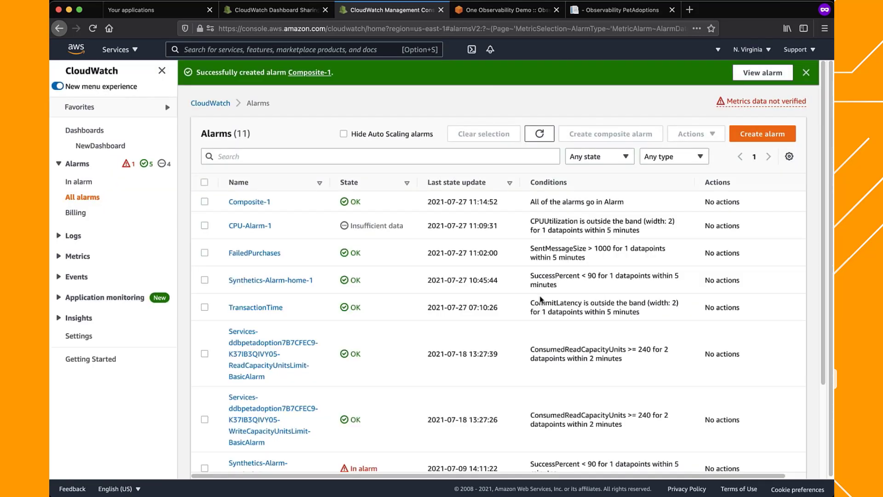
Preview the Composite-1 alarm as an alarm status widget for NewDashboard, and close the preview without adding it
{"action": "left_click", "coordinate": [205, 201]}
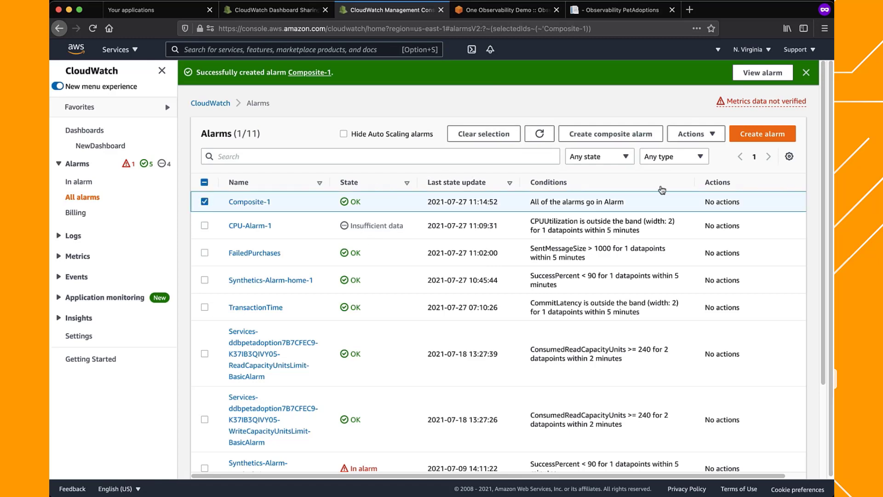
{"action": "left_click", "coordinate": [686, 135]}
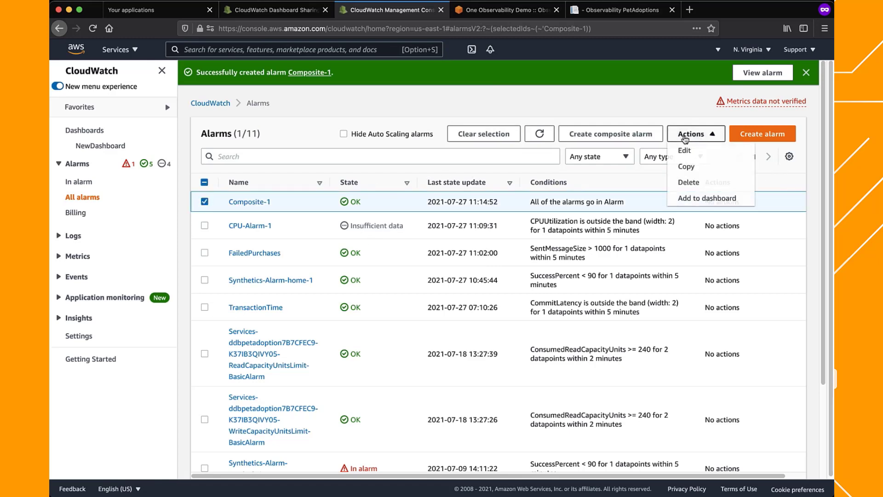
{"action": "left_click", "coordinate": [688, 198]}
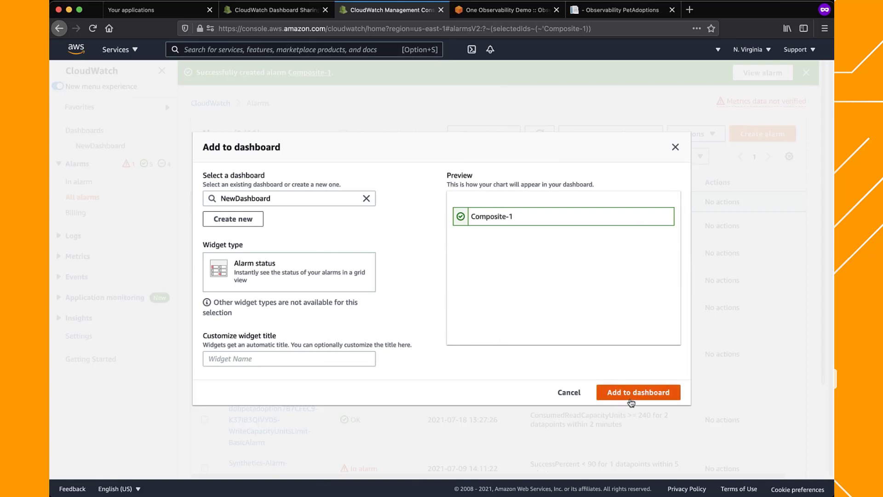
{"action": "left_click", "coordinate": [568, 393]}
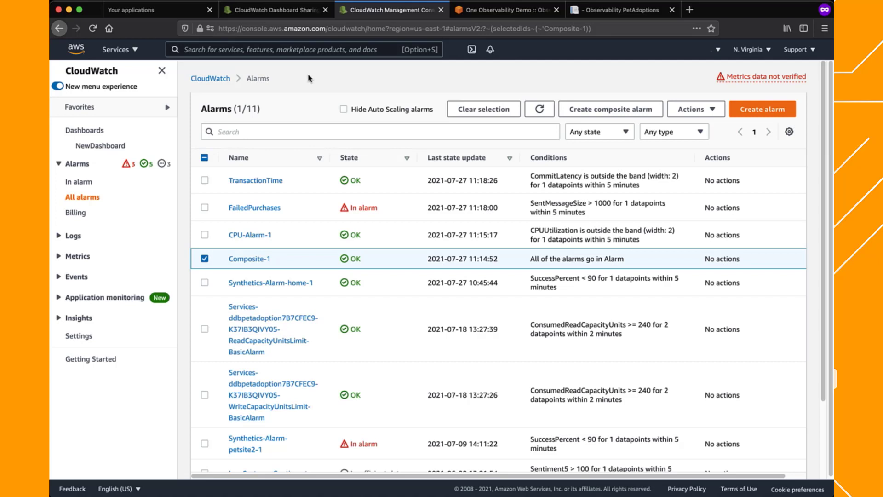
Open the CloudWatch log groups and review the name, retention and KMS key settings for a new log group without creating one
{"action": "left_click", "coordinate": [75, 237]}
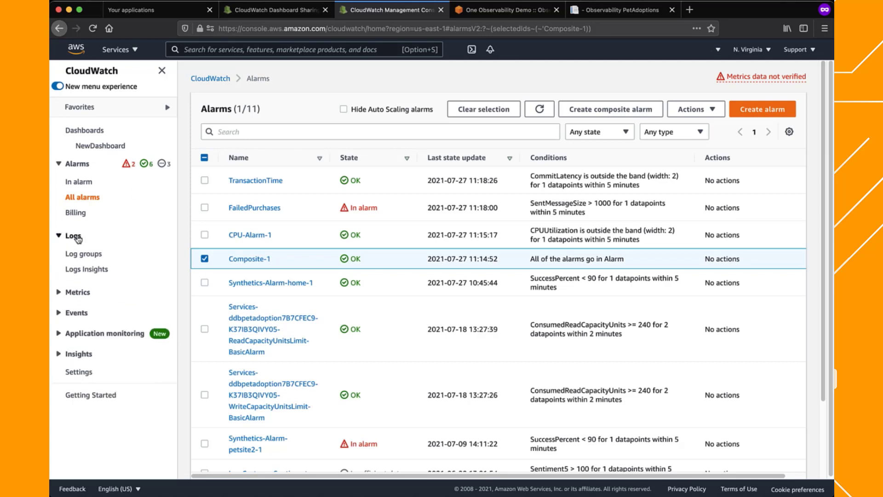
{"action": "left_click", "coordinate": [89, 255]}
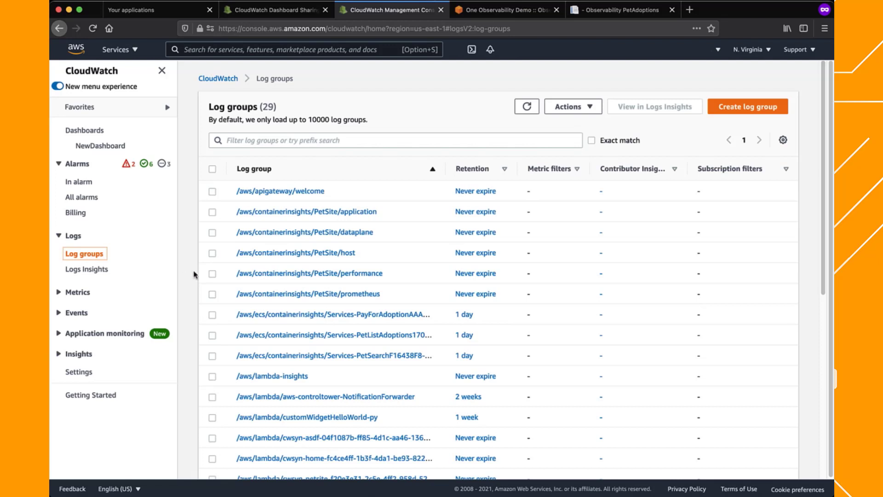
{"action": "left_click", "coordinate": [718, 108]}
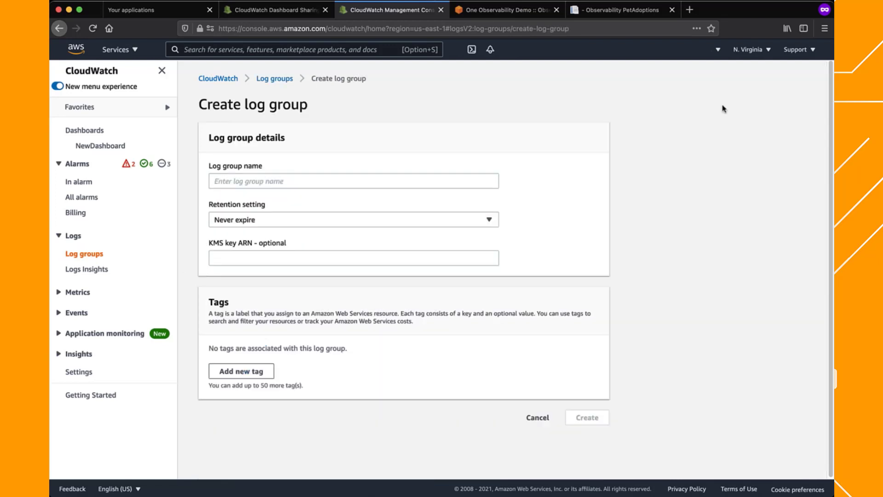
{"action": "left_click", "coordinate": [474, 179]}
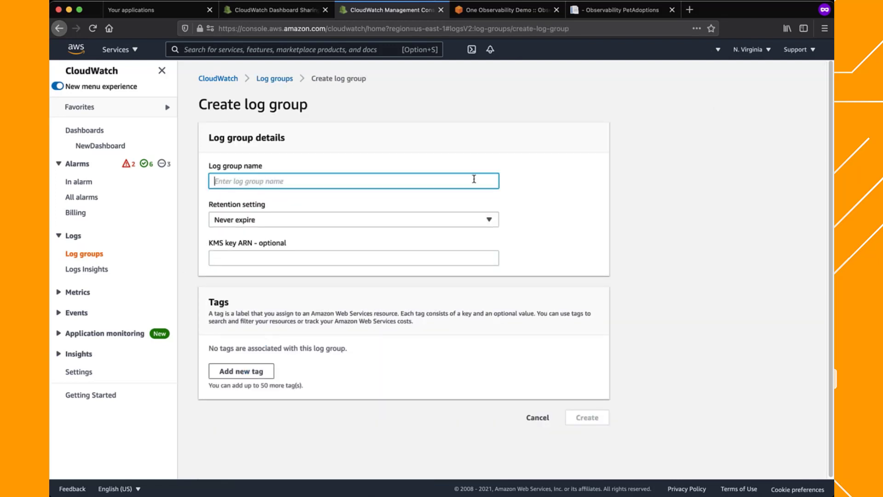
{"action": "left_click", "coordinate": [490, 221]}
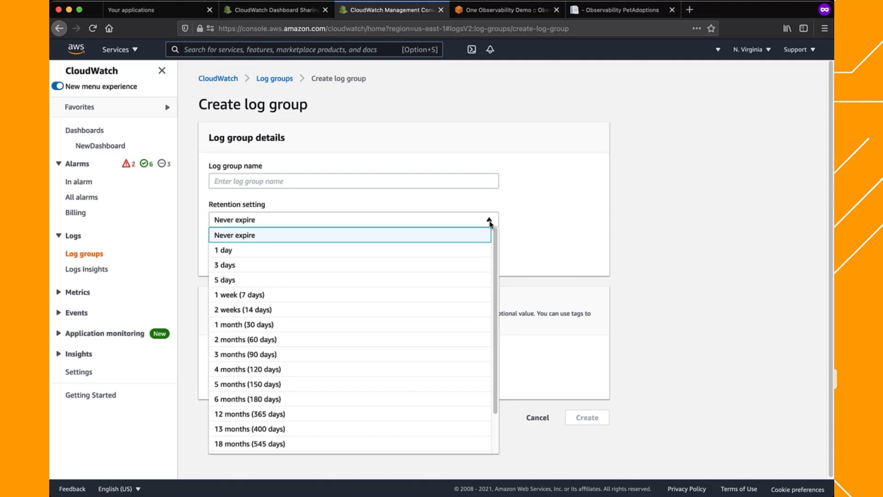
{"action": "left_click", "coordinate": [530, 209]}
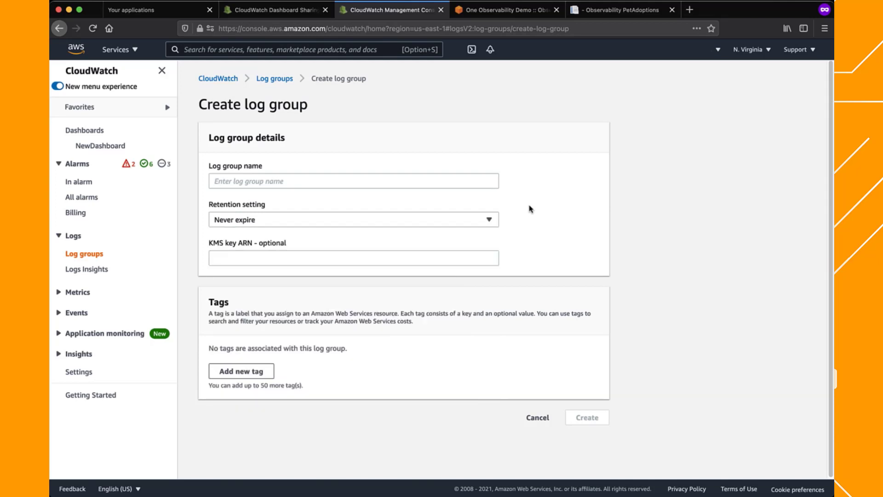
{"action": "left_click", "coordinate": [455, 261]}
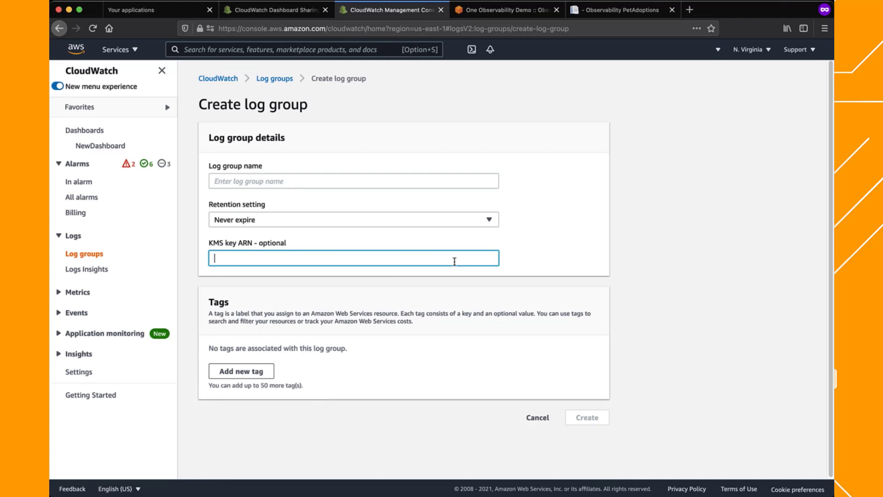
{"action": "left_click", "coordinate": [535, 418]}
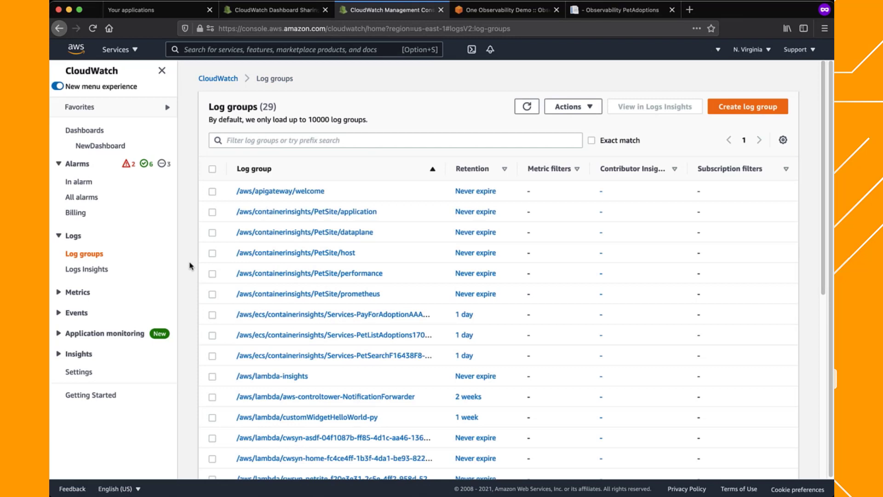
Open the FargateTelemetry-3712 log stream in the Services-PayForAdoption Container Insights performance log group
{"action": "scroll", "coordinate": [190, 266], "scroll_direction": "down", "scroll_amount": 1}
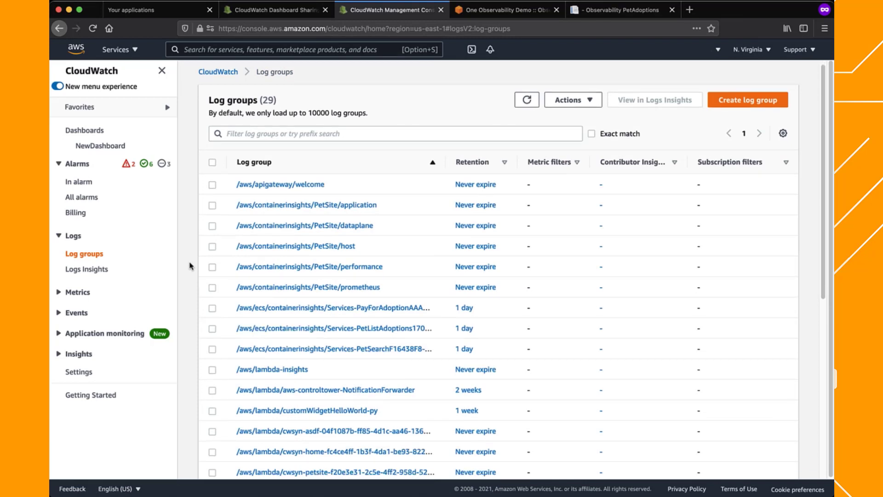
{"action": "left_click", "coordinate": [288, 308]}
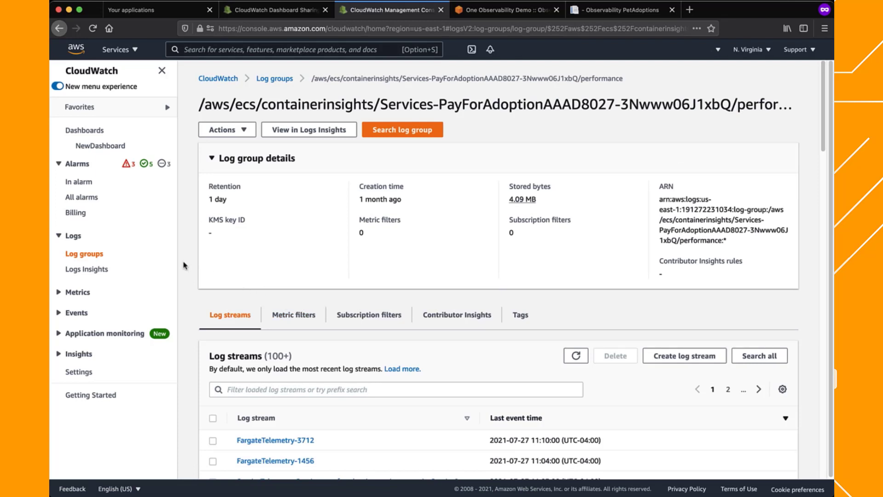
{"action": "scroll", "coordinate": [184, 266], "scroll_direction": "down", "scroll_amount": 5}
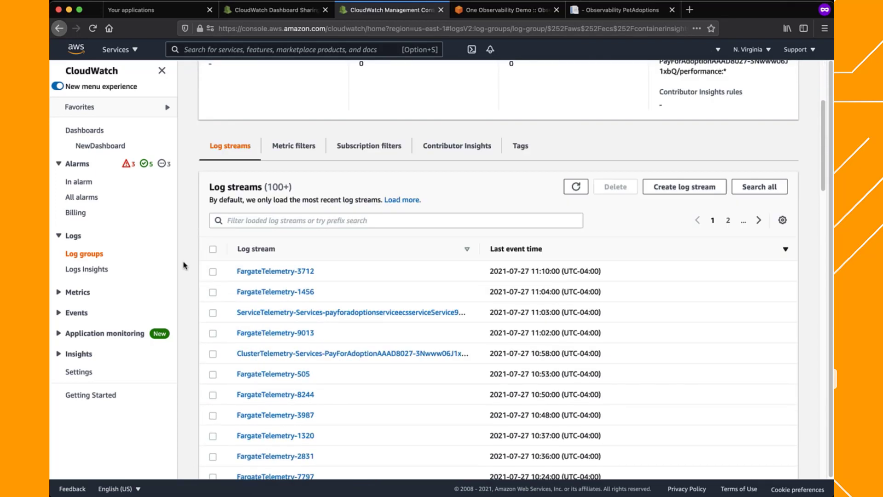
{"action": "scroll", "coordinate": [183, 265], "scroll_direction": "down", "scroll_amount": 3}
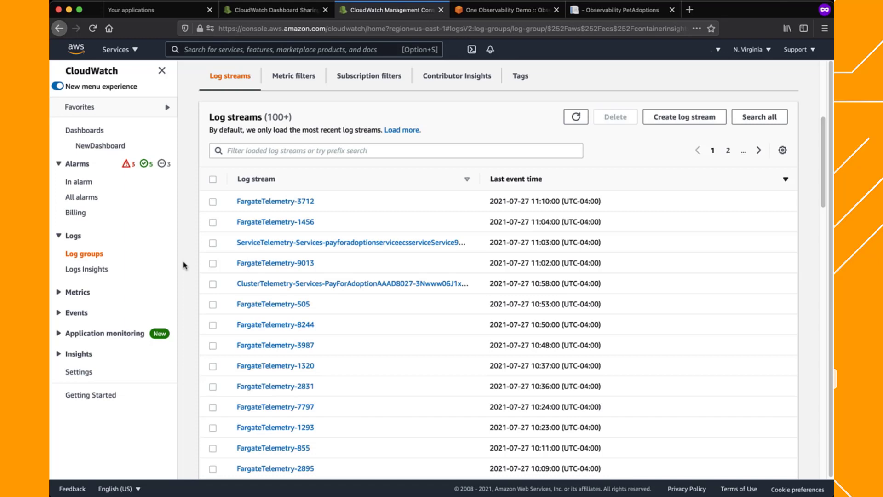
{"action": "left_click", "coordinate": [278, 201]}
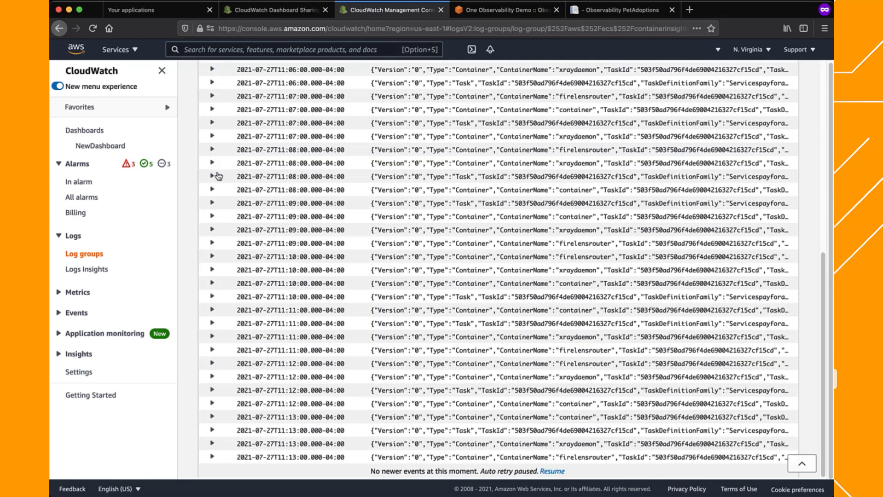
Expand a Task log event from 11:08 and examine its JSON fields, CloudWatch metrics and dimensions
{"action": "left_click", "coordinate": [212, 176]}
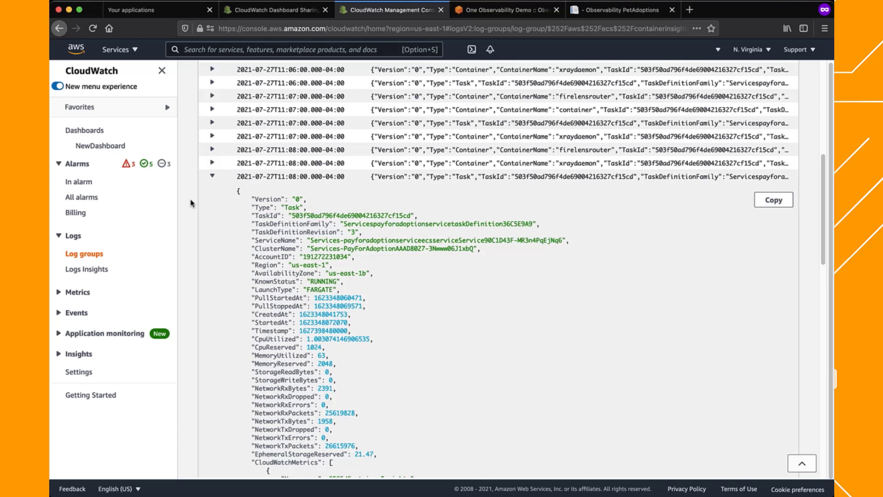
{"action": "scroll", "coordinate": [191, 204], "scroll_direction": "down", "scroll_amount": 2}
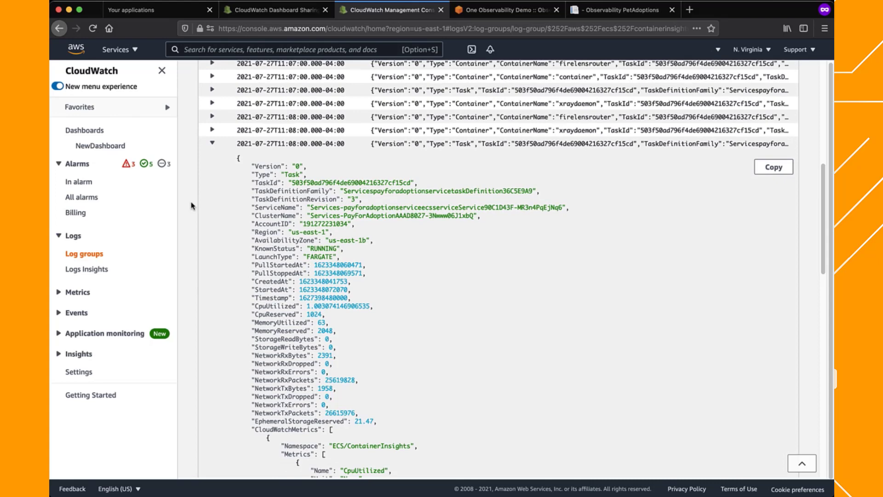
{"action": "scroll", "coordinate": [193, 205], "scroll_direction": "down", "scroll_amount": 2}
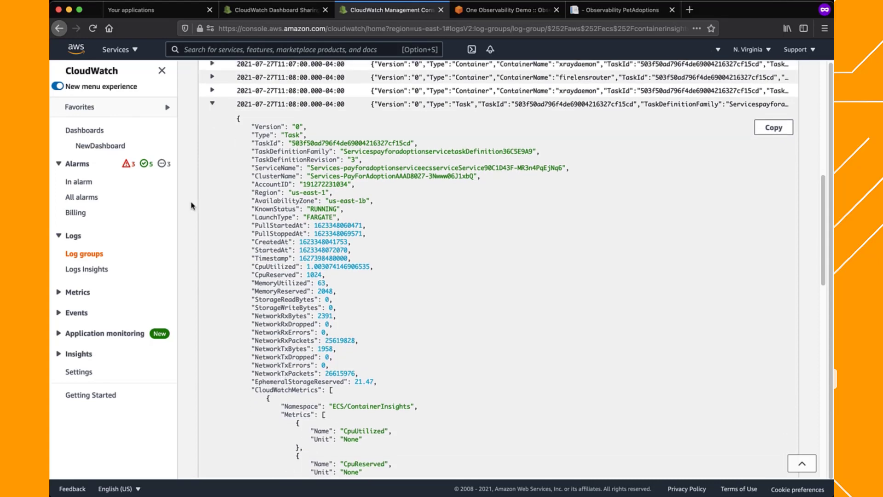
{"action": "scroll", "coordinate": [192, 206], "scroll_direction": "down", "scroll_amount": 8}
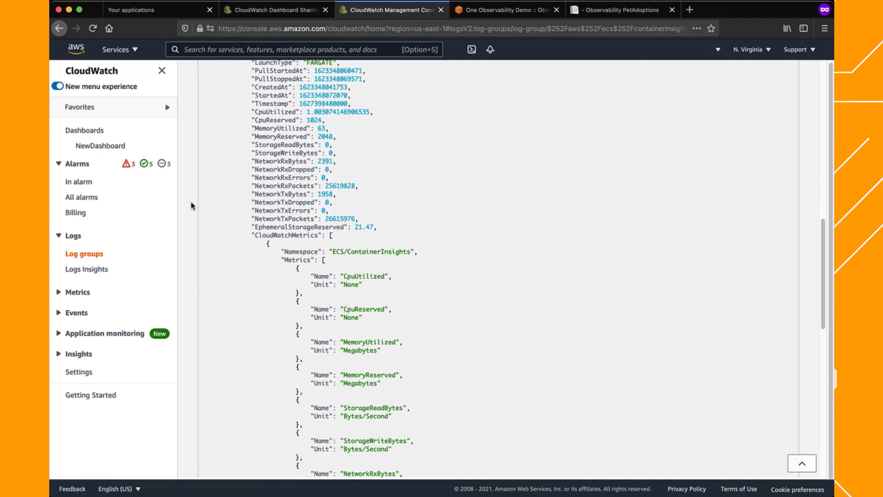
{"action": "scroll", "coordinate": [192, 206], "scroll_direction": "down", "scroll_amount": 14}
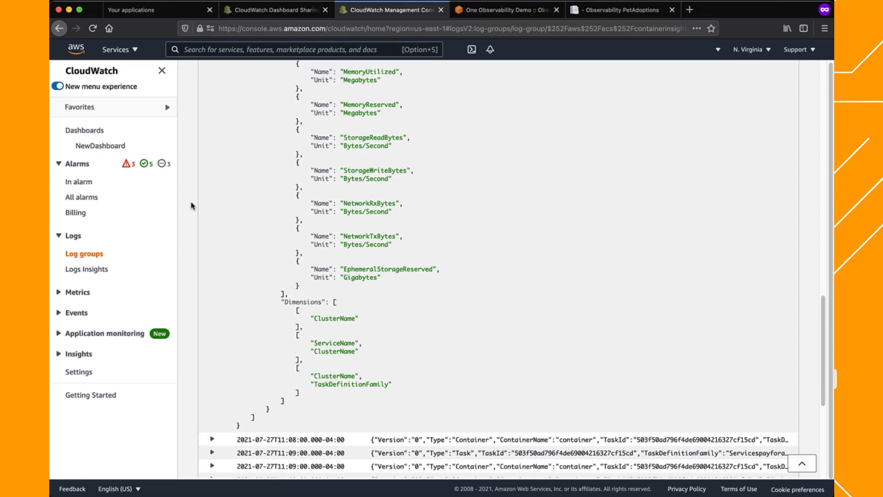
{"action": "scroll", "coordinate": [192, 206], "scroll_direction": "up", "scroll_amount": 20}
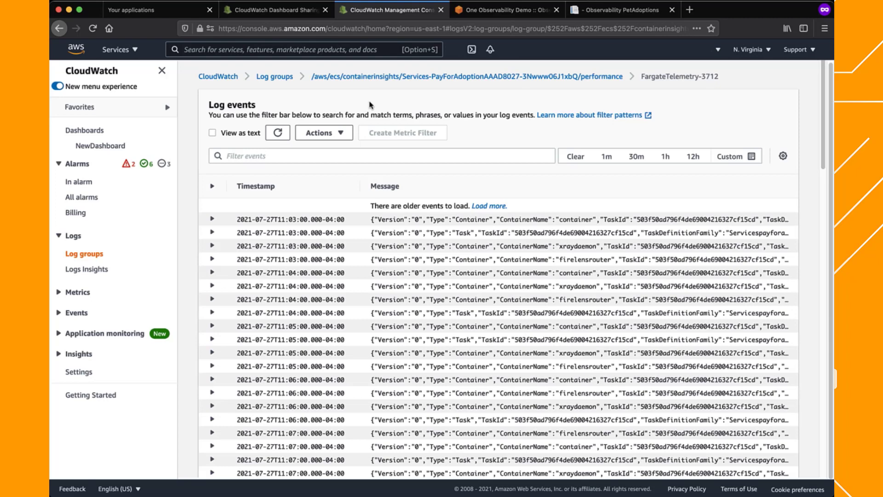
Run the default Logs Insights query on the microservices-flowlogs log group
{"action": "left_click", "coordinate": [90, 270]}
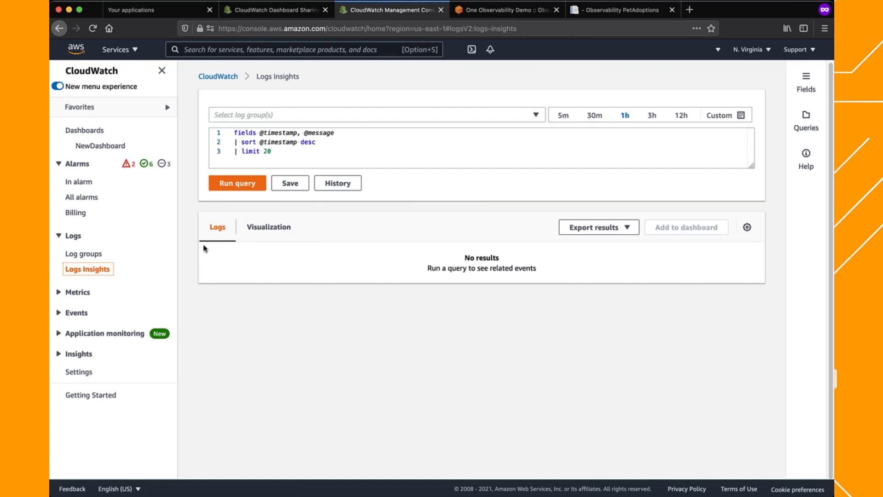
{"action": "left_click", "coordinate": [470, 115]}
{"action": "scroll", "coordinate": [408, 203], "scroll_direction": "down", "scroll_amount": 5}
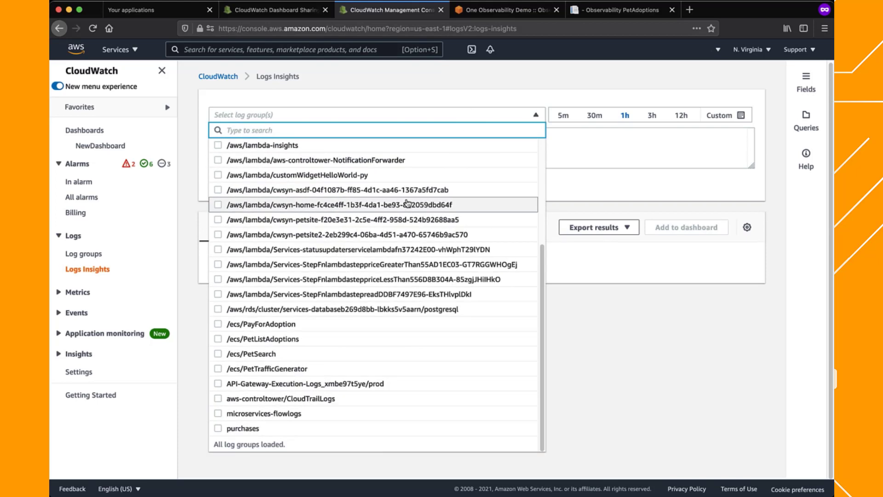
{"action": "left_click", "coordinate": [218, 414]}
{"action": "left_click", "coordinate": [197, 375]}
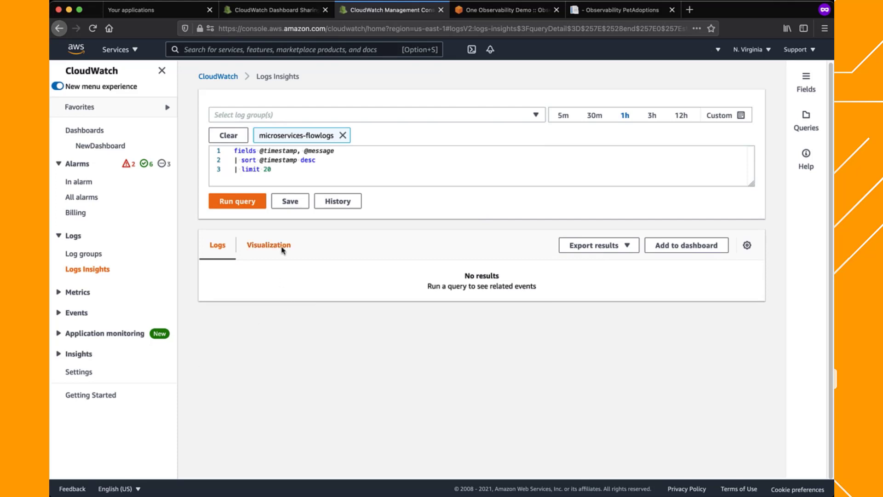
{"action": "left_click", "coordinate": [246, 203]}
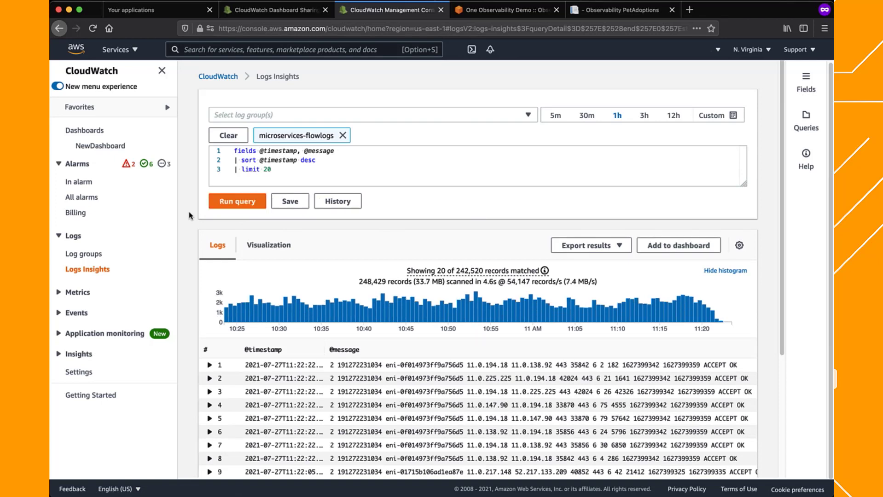
Expand the first query result and examine the IP addresses in its message and its interfaceId field
{"action": "scroll", "coordinate": [189, 216], "scroll_direction": "down", "scroll_amount": 2}
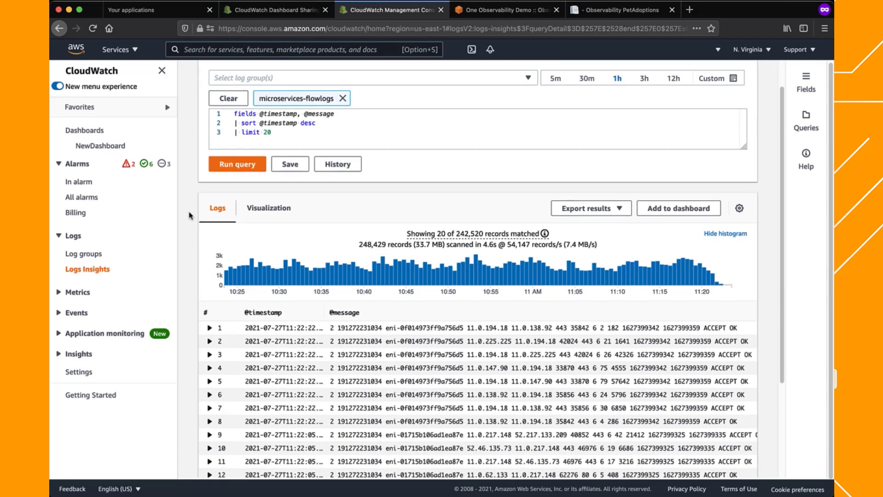
{"action": "left_click", "coordinate": [210, 328]}
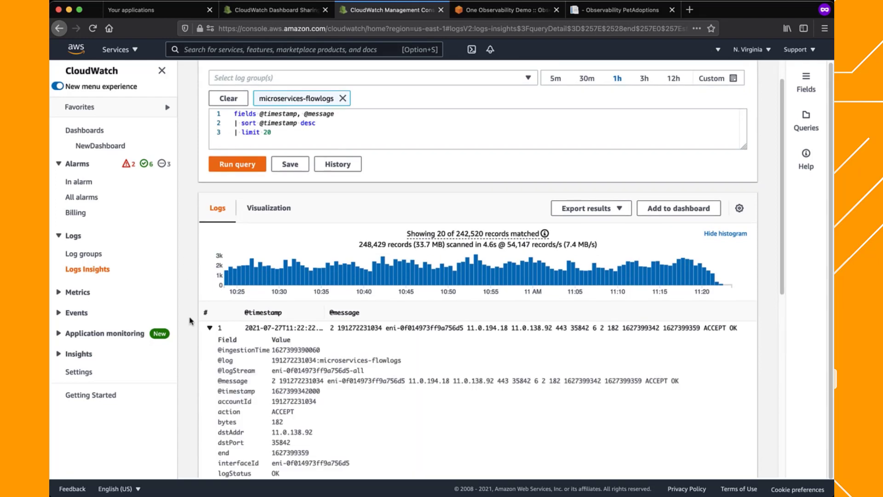
{"action": "scroll", "coordinate": [190, 321], "scroll_direction": "down", "scroll_amount": 5}
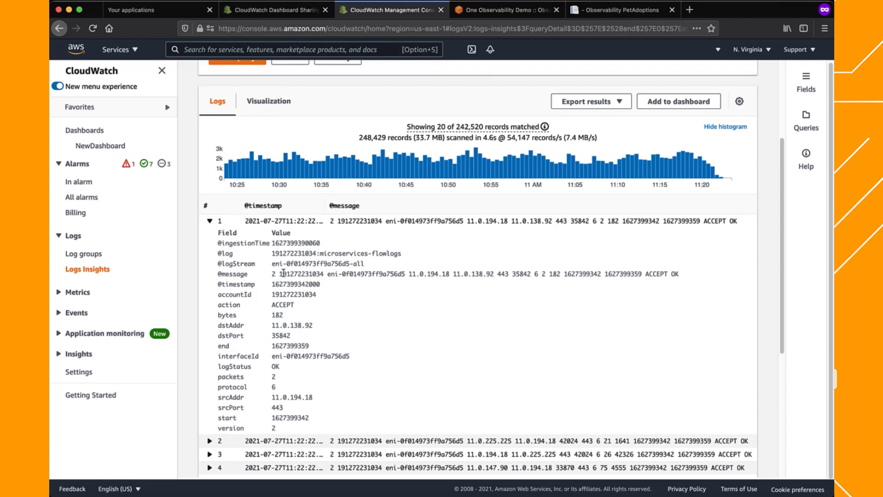
{"action": "left_click_drag", "start_coordinate": [410, 274], "coordinate": [495, 273]}
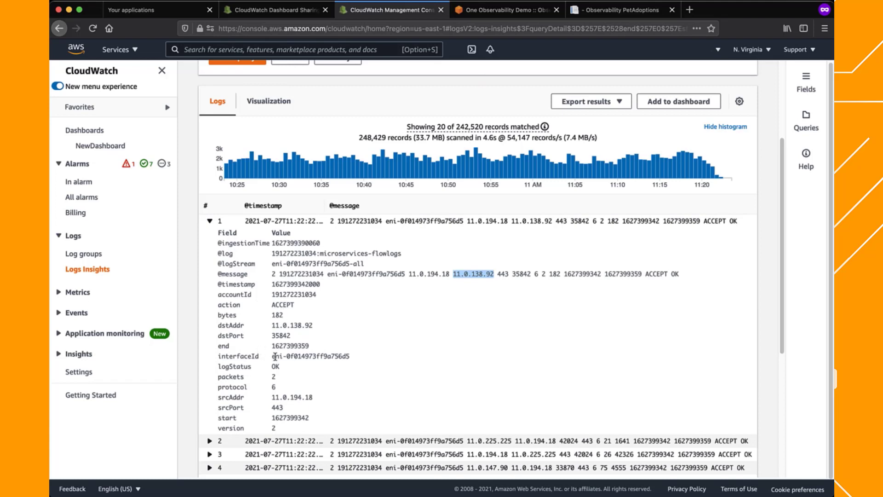
{"action": "left_click_drag", "start_coordinate": [272, 356], "coordinate": [339, 356]}
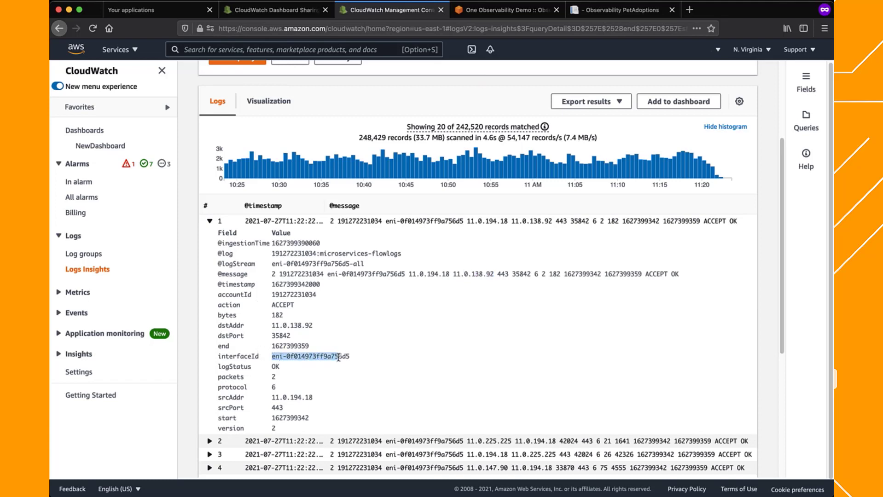
Apply the VPC Flow Logs sample query for average, min and max byte transfers by source and destination IP addresses, and run it
{"action": "scroll", "coordinate": [338, 357], "scroll_direction": "up", "scroll_amount": 5}
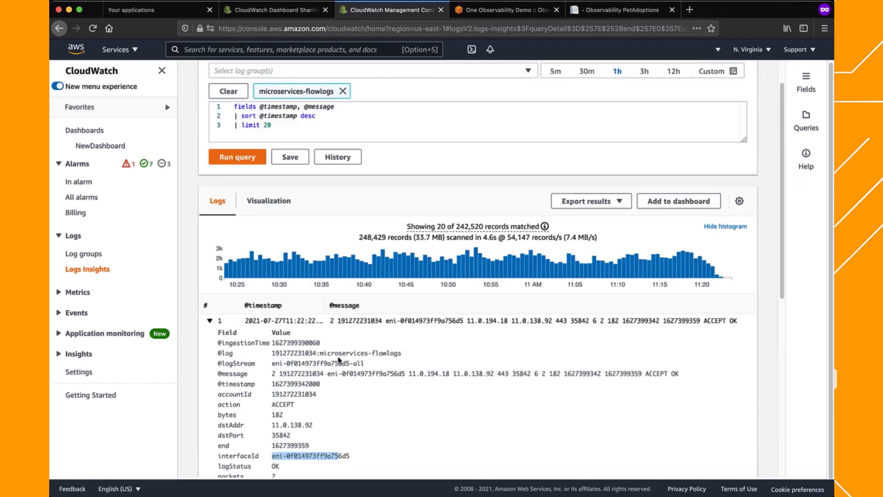
{"action": "left_click", "coordinate": [805, 123]}
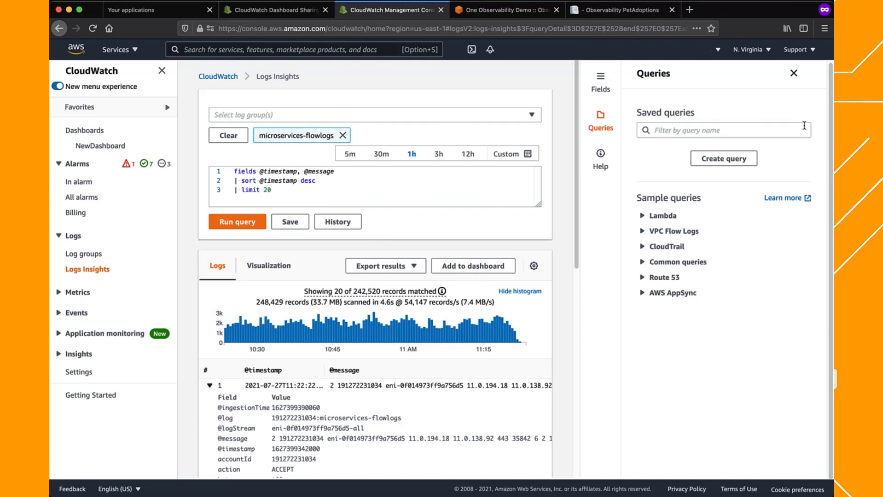
{"action": "left_click", "coordinate": [675, 232]}
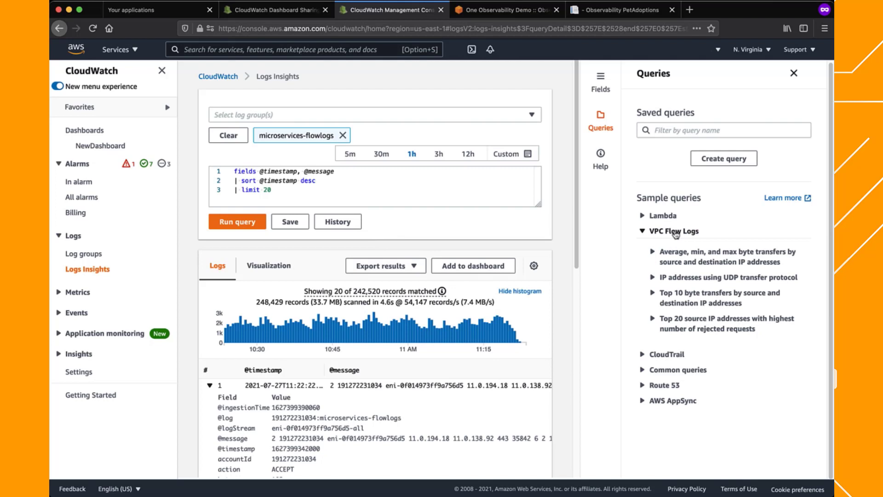
{"action": "left_click", "coordinate": [671, 254]}
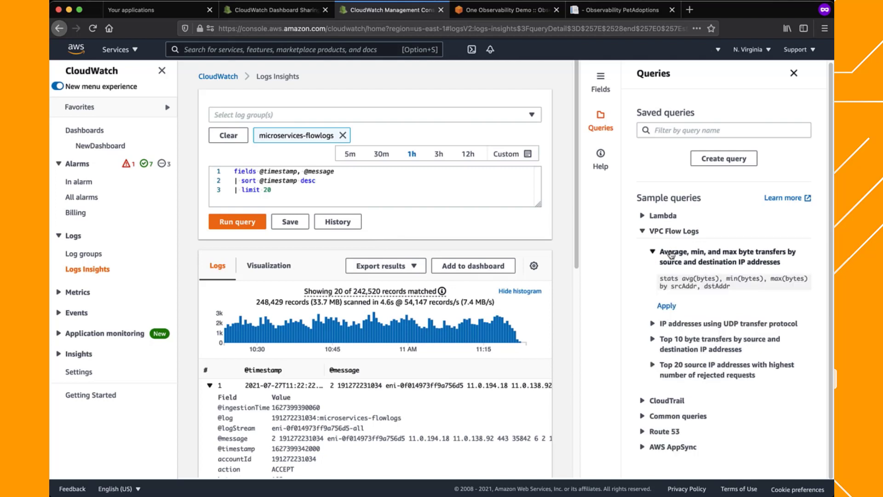
{"action": "left_click", "coordinate": [666, 307]}
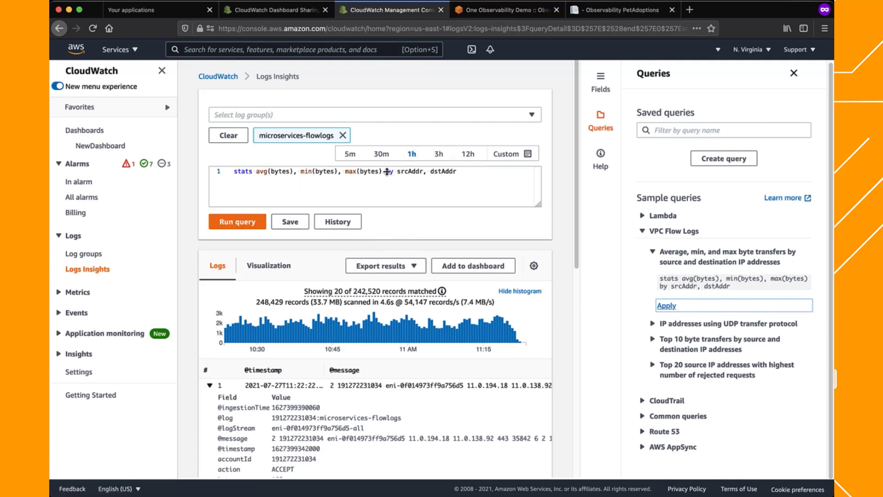
{"action": "left_click", "coordinate": [244, 224]}
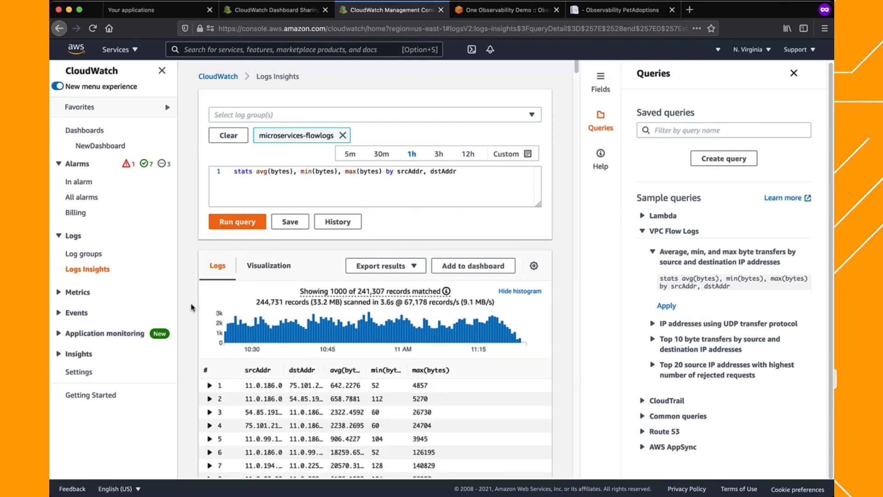
{"action": "scroll", "coordinate": [363, 281], "scroll_direction": "down", "scroll_amount": 2}
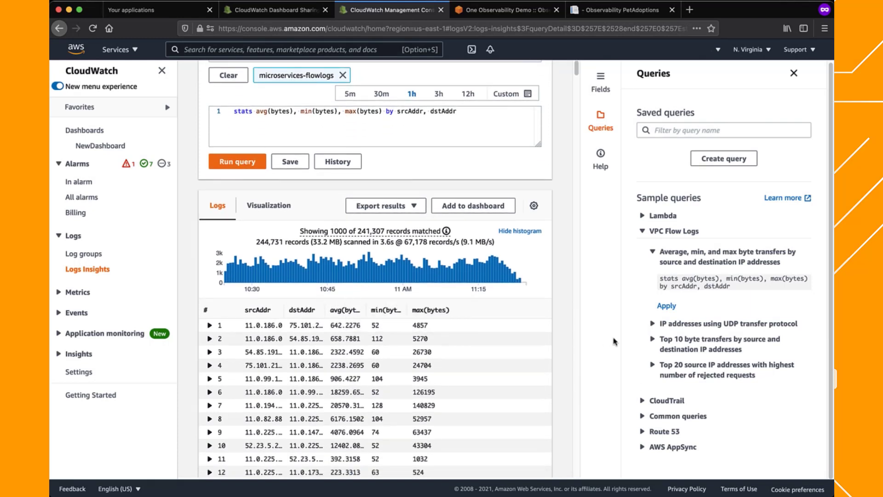
Run the sample query for IP addresses using UDP transfer protocol and widen the srcAddr column to show full addresses
{"action": "left_click", "coordinate": [693, 324]}
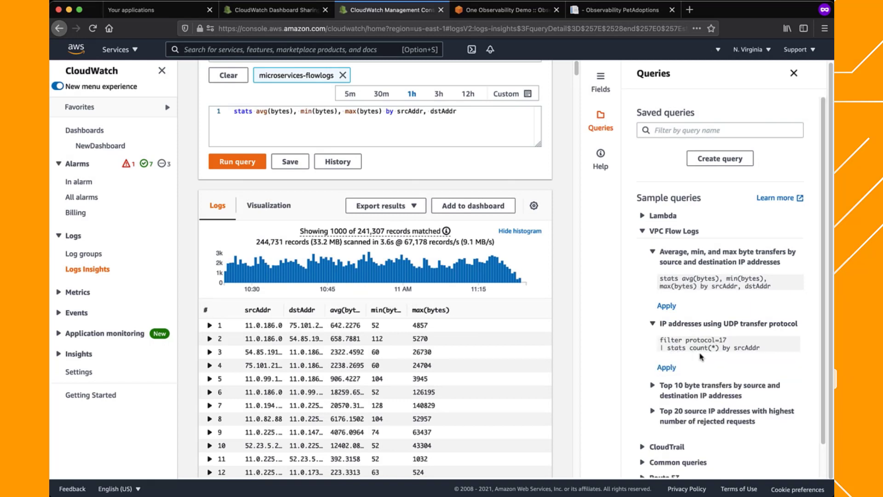
{"action": "left_click", "coordinate": [671, 369]}
{"action": "left_click", "coordinate": [237, 161]}
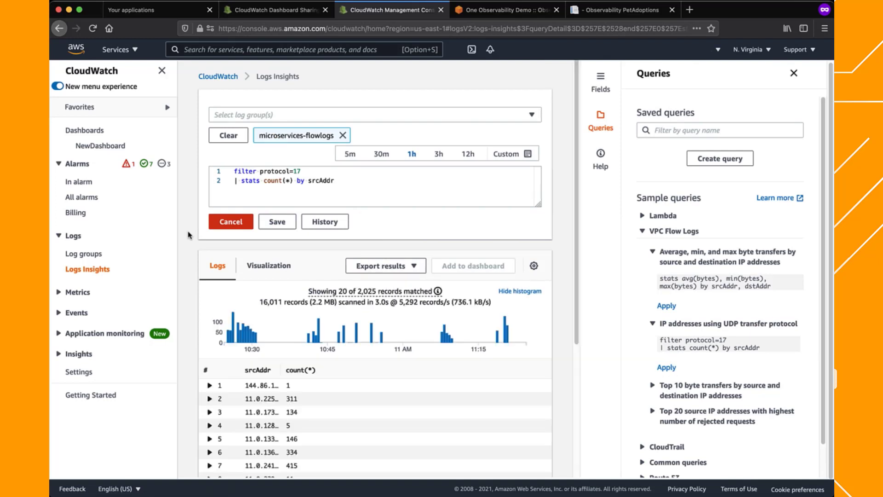
{"action": "scroll", "coordinate": [188, 235], "scroll_direction": "down", "scroll_amount": 1}
{"action": "scroll", "coordinate": [187, 235], "scroll_direction": "down", "scroll_amount": 1}
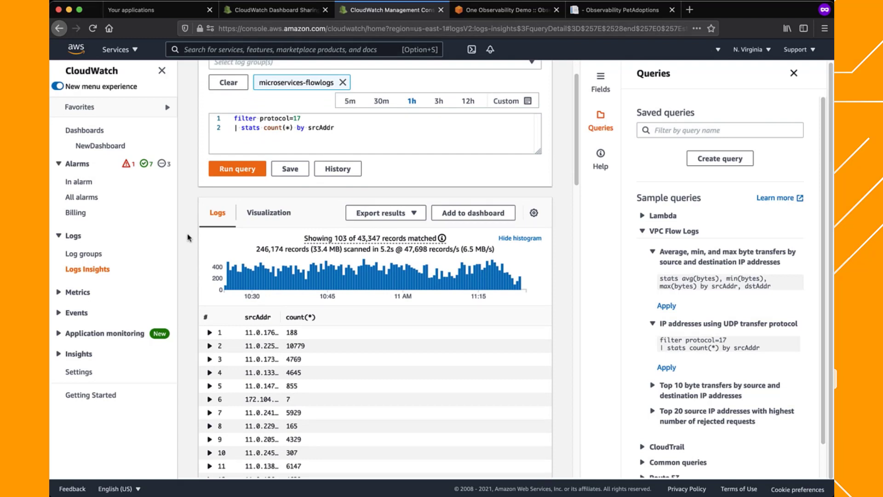
{"action": "left_click_drag", "start_coordinate": [279, 317], "coordinate": [310, 319]}
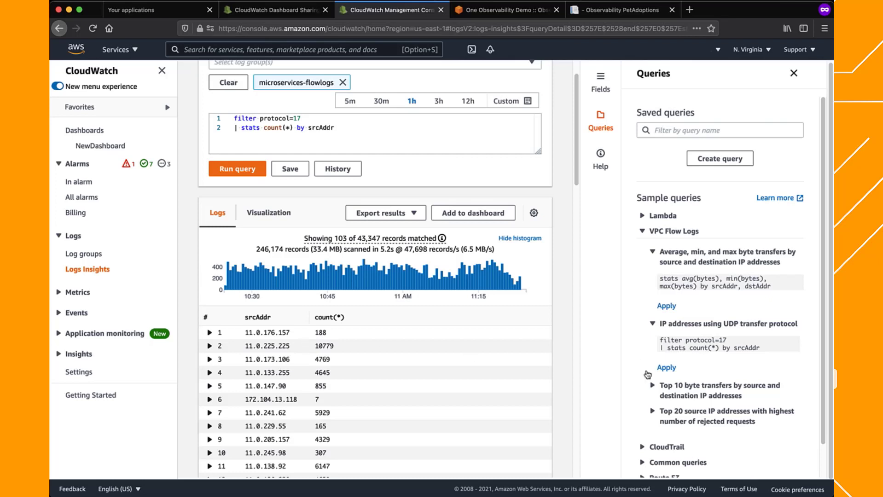
Apply and run the sample query for the top 20 source IP addresses with the highest number of rejected requests
{"action": "left_click", "coordinate": [659, 412]}
{"action": "scroll", "coordinate": [661, 416], "scroll_direction": "down", "scroll_amount": 2}
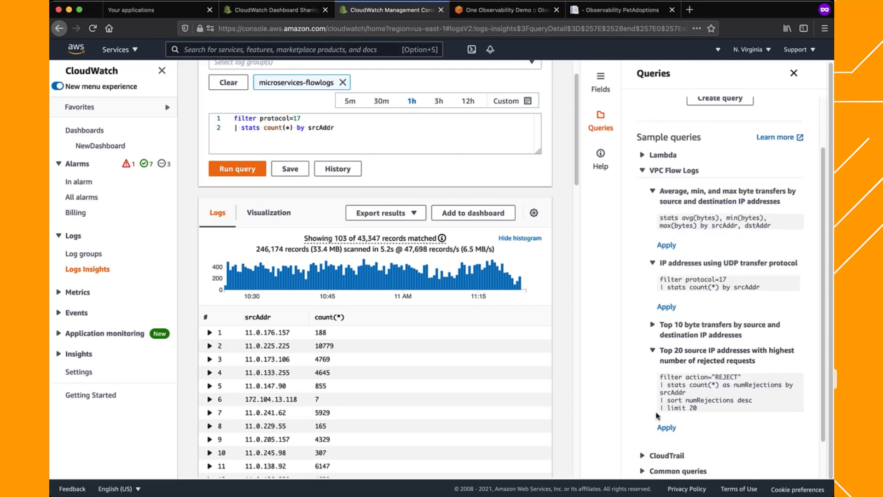
{"action": "left_click", "coordinate": [664, 428]}
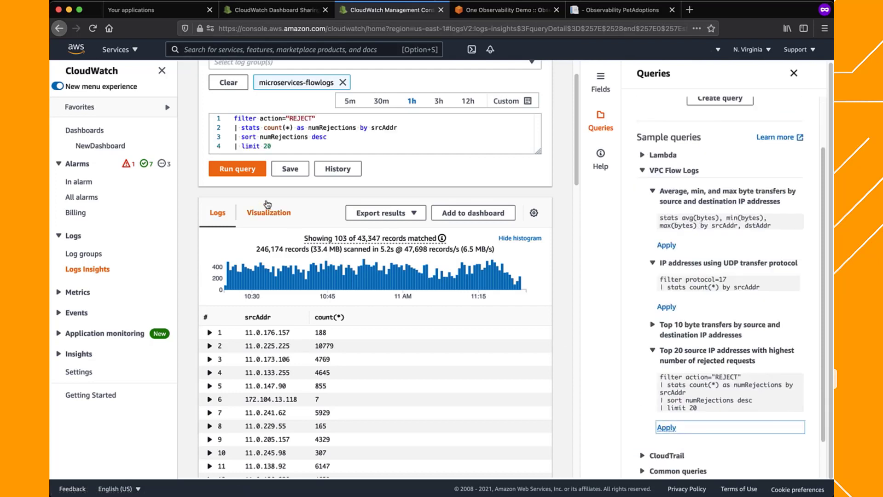
{"action": "left_click", "coordinate": [241, 174]}
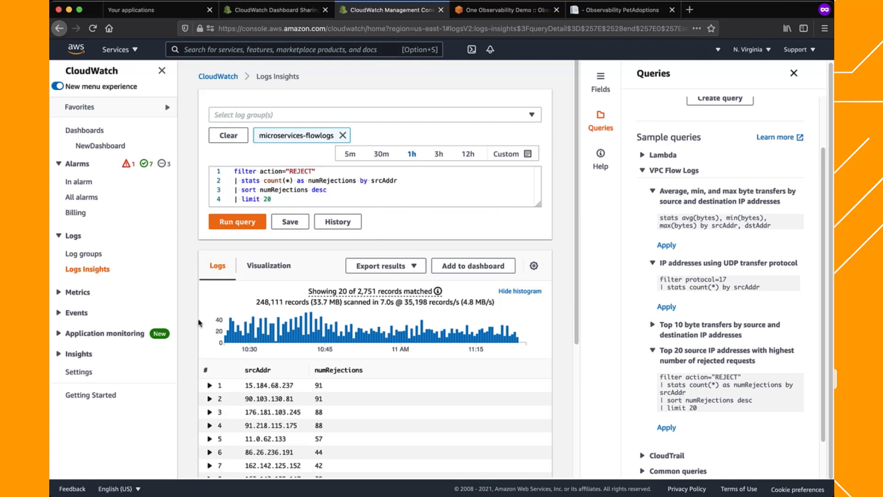
{"action": "scroll", "coordinate": [190, 355], "scroll_direction": "down", "scroll_amount": 2}
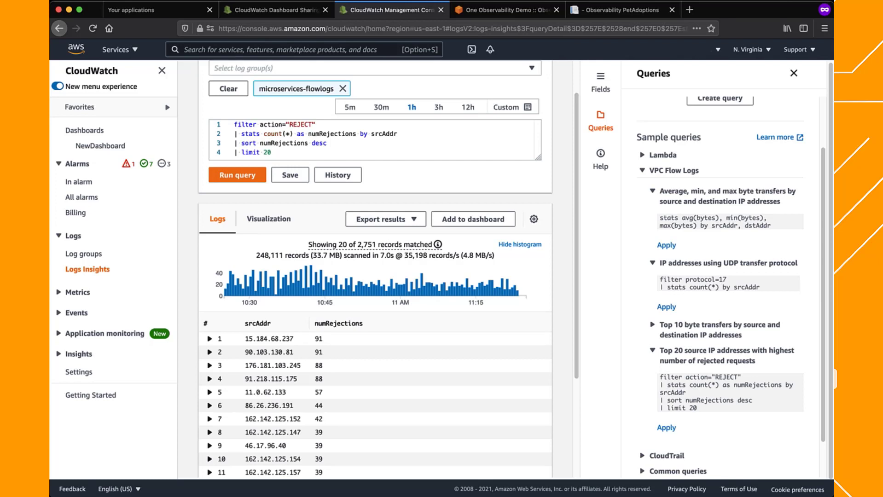
Open Container Insights, dismiss the Performance monitoring notice and switch from Resources to the Container map
{"action": "left_click", "coordinate": [74, 356]}
{"action": "left_click", "coordinate": [76, 375]}
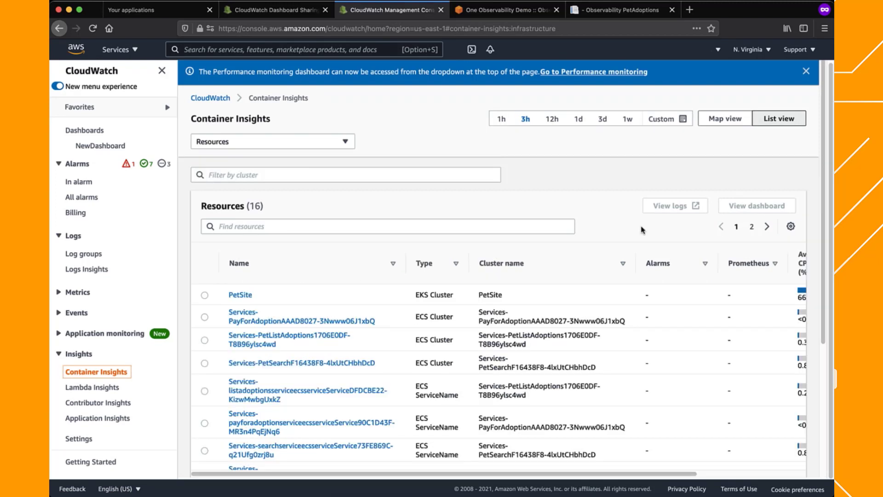
{"action": "left_click", "coordinate": [806, 72]}
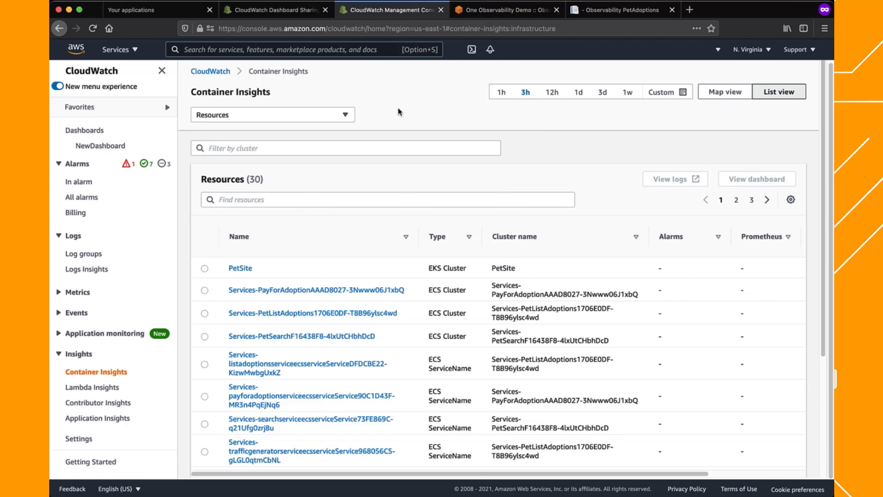
{"action": "left_click", "coordinate": [342, 115]}
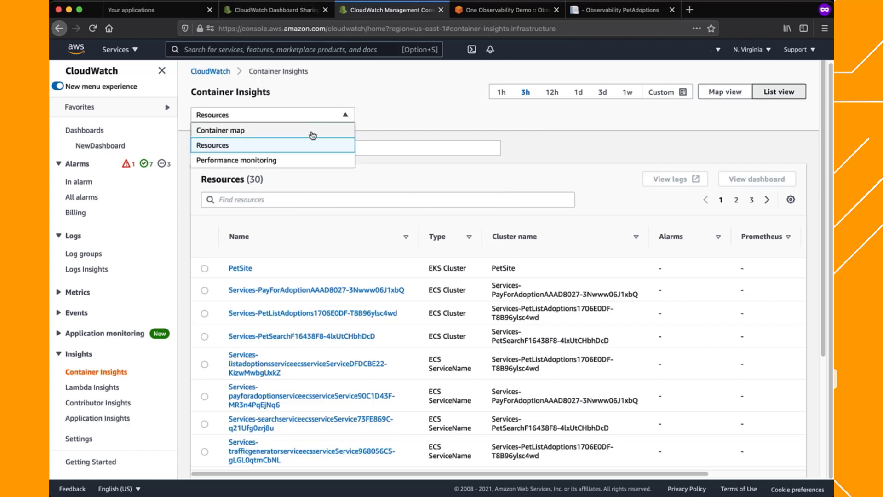
{"action": "left_click", "coordinate": [311, 131]}
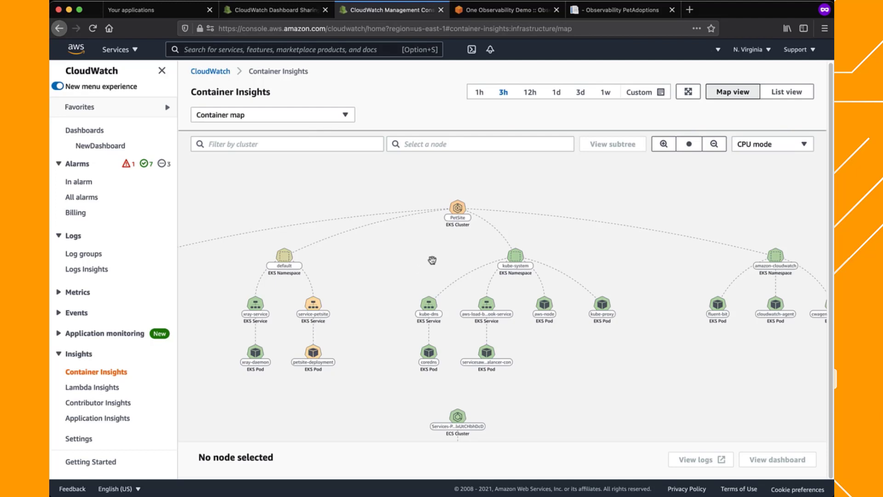
Filter the container map to the PetSite EKS cluster
{"action": "scroll", "coordinate": [432, 259], "scroll_direction": "up", "scroll_amount": 2}
{"action": "left_click_drag", "start_coordinate": [392, 286], "coordinate": [429, 268]}
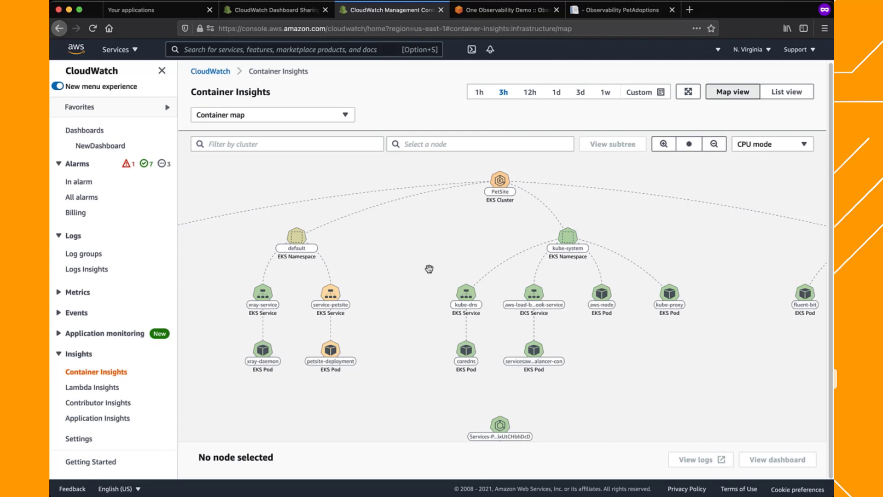
{"action": "left_click_drag", "start_coordinate": [414, 271], "coordinate": [229, 233]}
{"action": "left_click_drag", "start_coordinate": [465, 311], "coordinate": [635, 341]}
{"action": "left_click", "coordinate": [307, 144]}
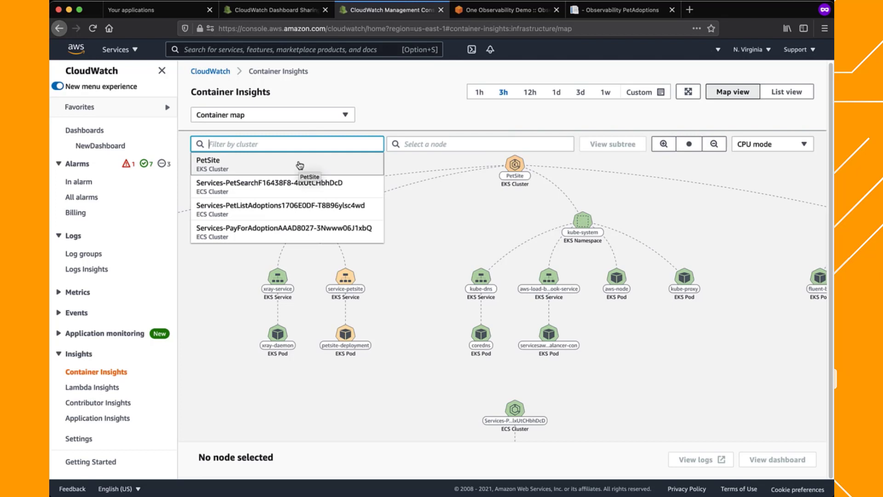
{"action": "left_click", "coordinate": [299, 165]}
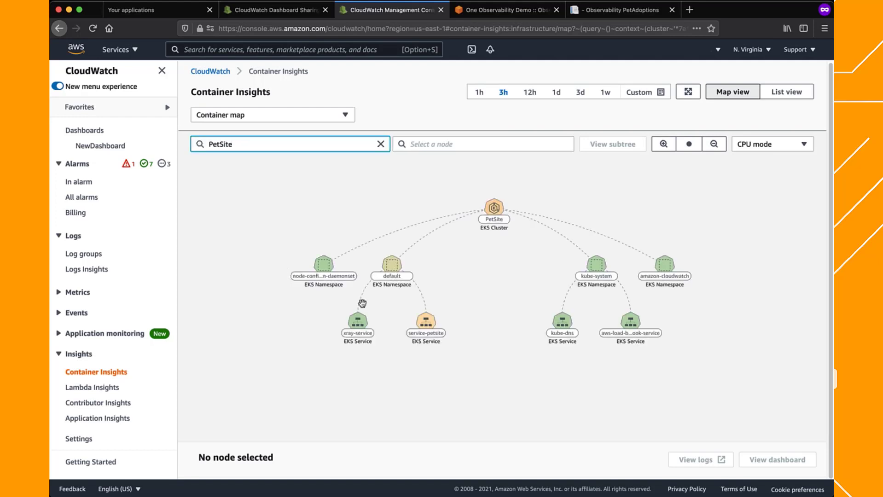
Examine the average metrics of the default and kube-system namespaces, and open the service-petsite node's utilization charts
{"action": "scroll", "coordinate": [468, 357], "scroll_direction": "up", "scroll_amount": 3}
{"action": "left_click_drag", "start_coordinate": [474, 316], "coordinate": [467, 343]}
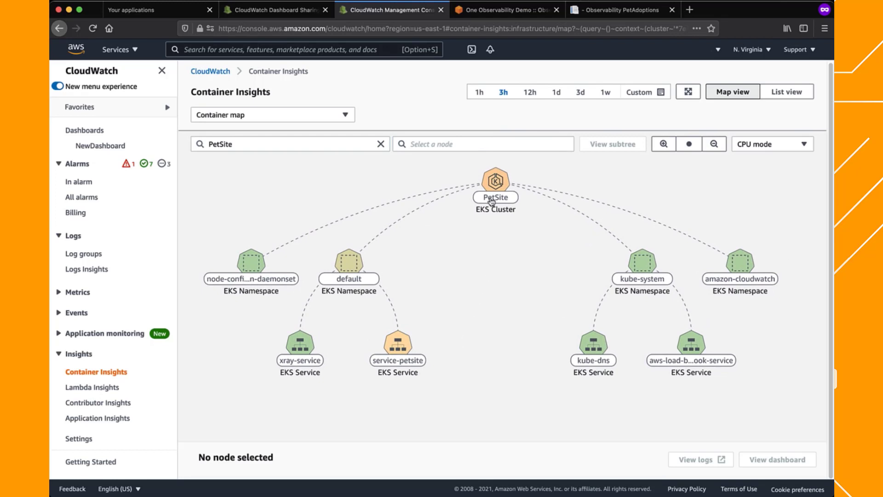
{"action": "mouse_move", "coordinate": [495, 185]}
{"action": "mouse_move", "coordinate": [346, 265]}
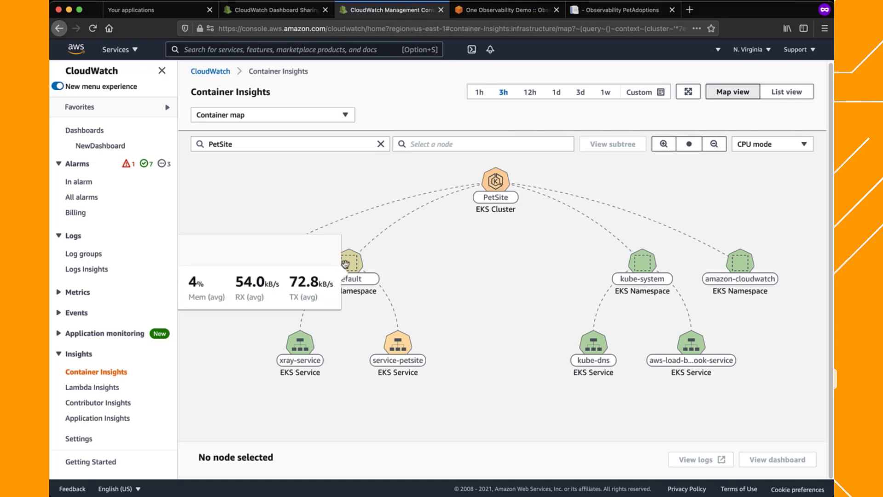
{"action": "mouse_move", "coordinate": [648, 267]}
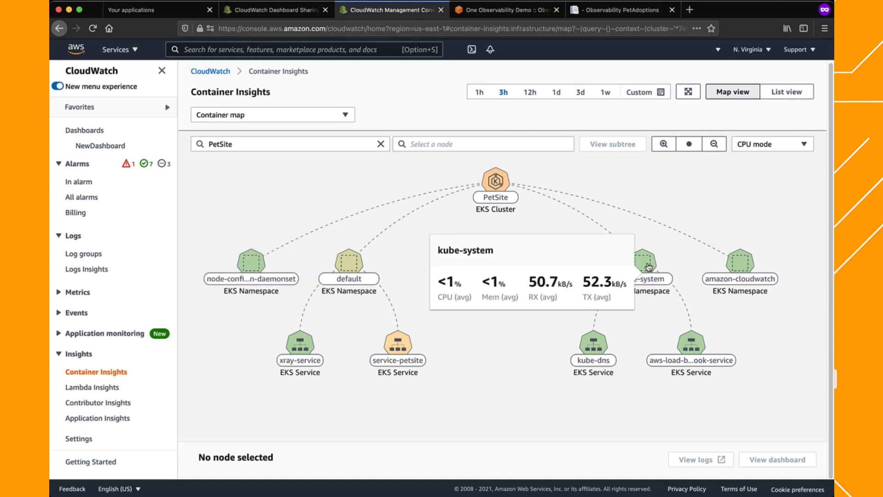
{"action": "left_click_drag", "start_coordinate": [485, 365], "coordinate": [603, 357]}
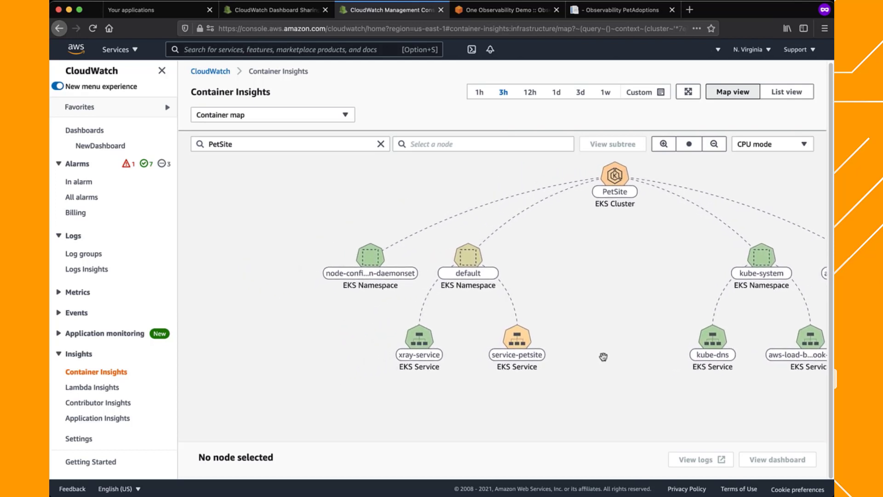
{"action": "mouse_move", "coordinate": [524, 340]}
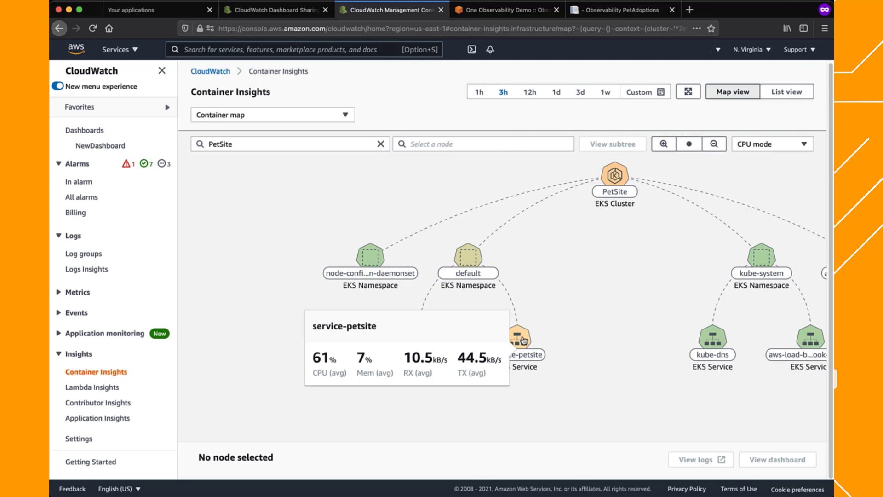
{"action": "left_click", "coordinate": [524, 340]}
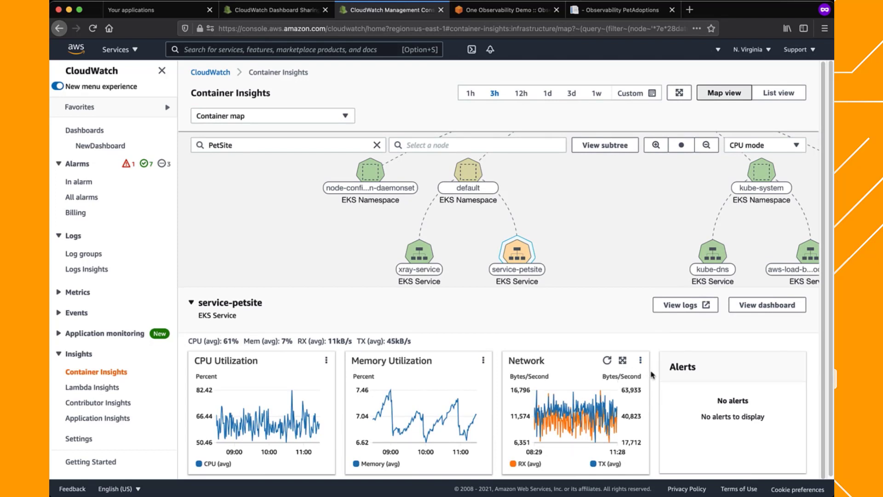
Open the service-petsite logs in Logs Insights and run the prefilled query on /aws/containerinsights/PetSite/application, checking its kubernetes.pod_name field
{"action": "left_click", "coordinate": [684, 306]}
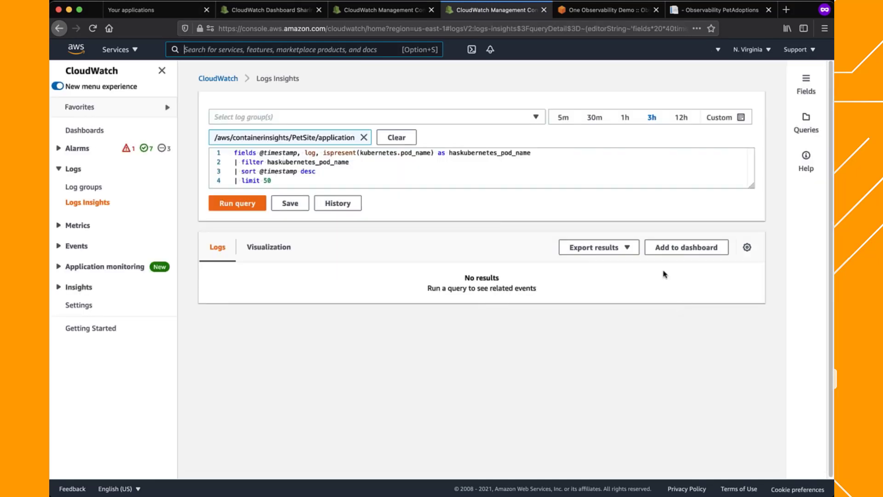
{"action": "left_click", "coordinate": [237, 203]}
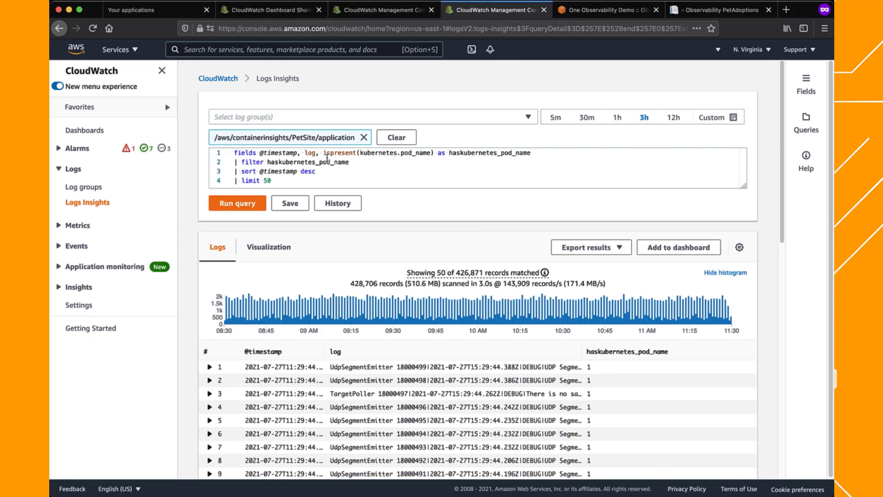
{"action": "double_click", "coordinate": [367, 153]}
{"action": "double_click", "coordinate": [413, 153]}
{"action": "left_click", "coordinate": [194, 244]}
Expand the 13th query result and examine its Kubernetes host, namespace_name, pod_id and pod_name fields
{"action": "scroll", "coordinate": [194, 243], "scroll_direction": "down", "scroll_amount": 3}
{"action": "scroll", "coordinate": [192, 249], "scroll_direction": "down", "scroll_amount": 2}
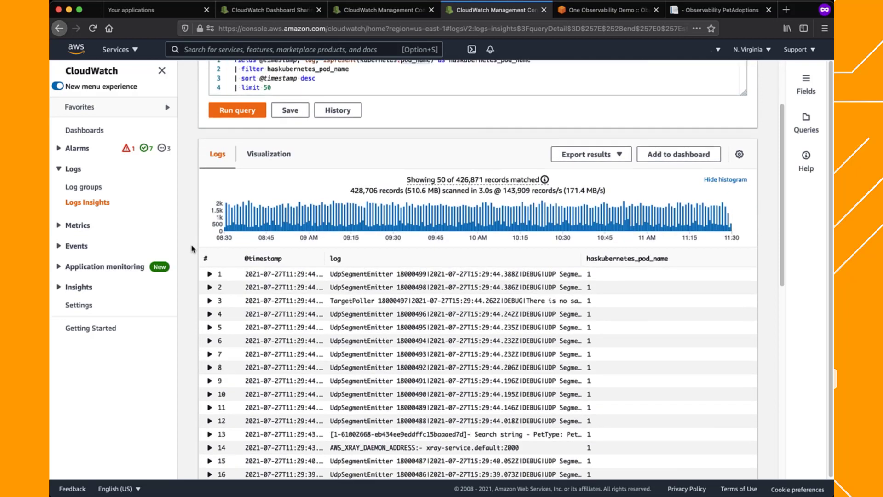
{"action": "scroll", "coordinate": [192, 248], "scroll_direction": "down", "scroll_amount": 1}
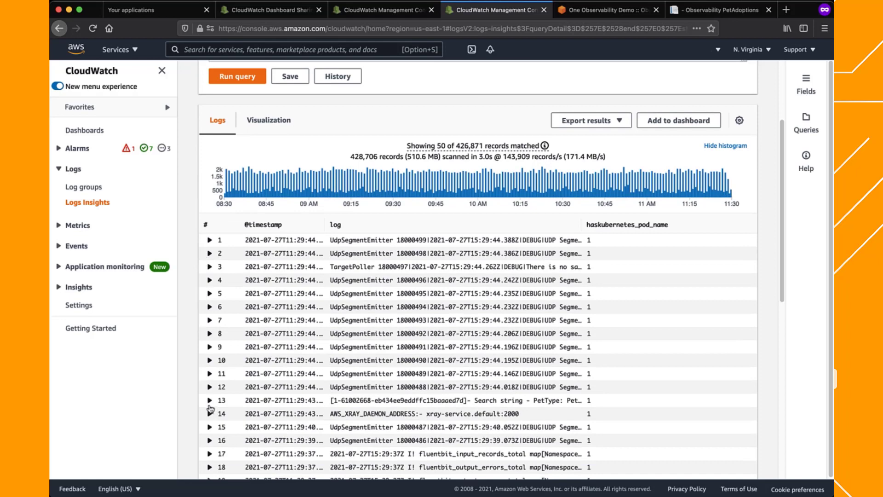
{"action": "left_click", "coordinate": [207, 399]}
{"action": "scroll", "coordinate": [191, 354], "scroll_direction": "down", "scroll_amount": 1}
{"action": "scroll", "coordinate": [190, 355], "scroll_direction": "down", "scroll_amount": 4}
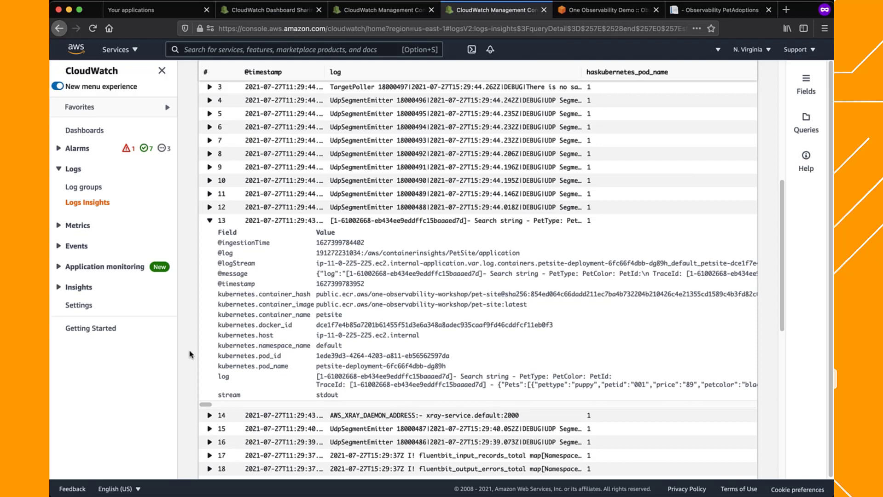
{"action": "double_click", "coordinate": [235, 336]}
{"action": "double_click", "coordinate": [269, 345]}
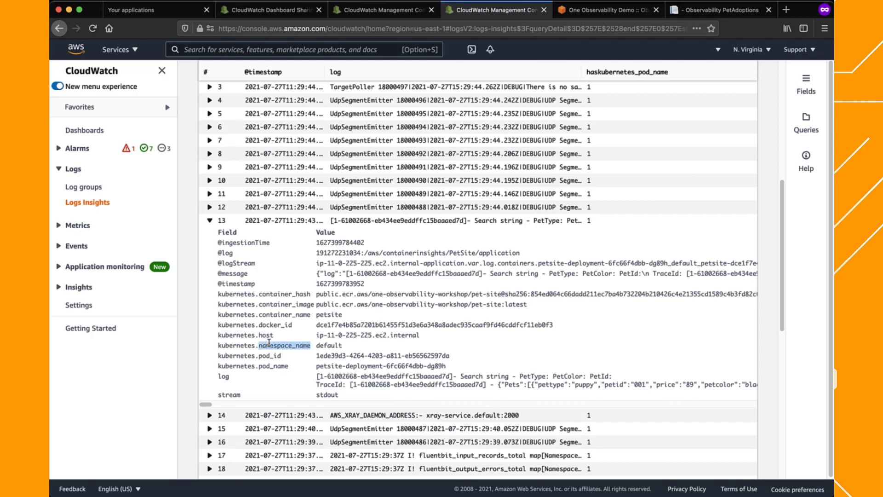
{"action": "double_click", "coordinate": [269, 356]}
{"action": "double_click", "coordinate": [273, 366]}
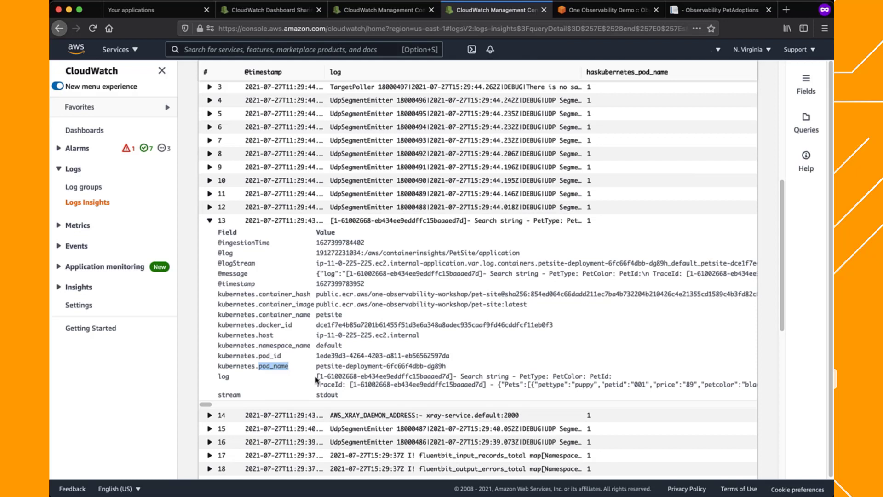
Examine the full log message of the expanded 13th query result, then return to the query text
{"action": "left_click_drag", "start_coordinate": [316, 379], "coordinate": [689, 376]}
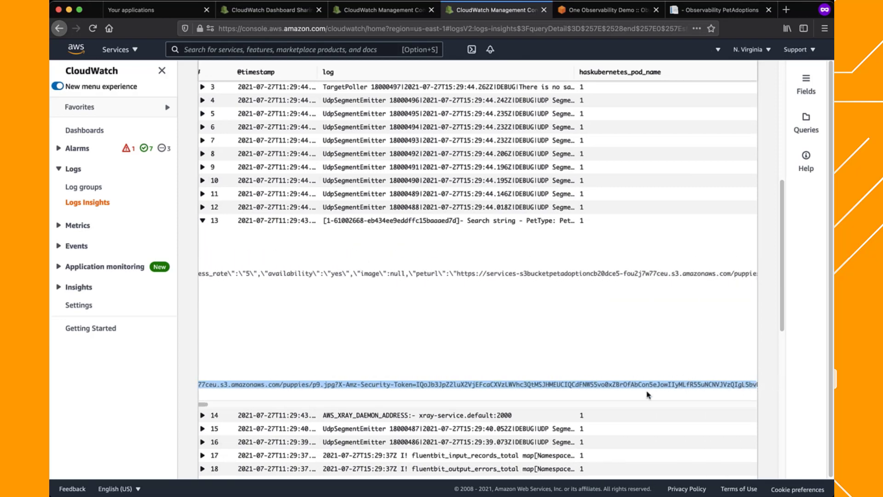
{"action": "scroll", "coordinate": [411, 248], "scroll_direction": "up", "scroll_amount": 6}
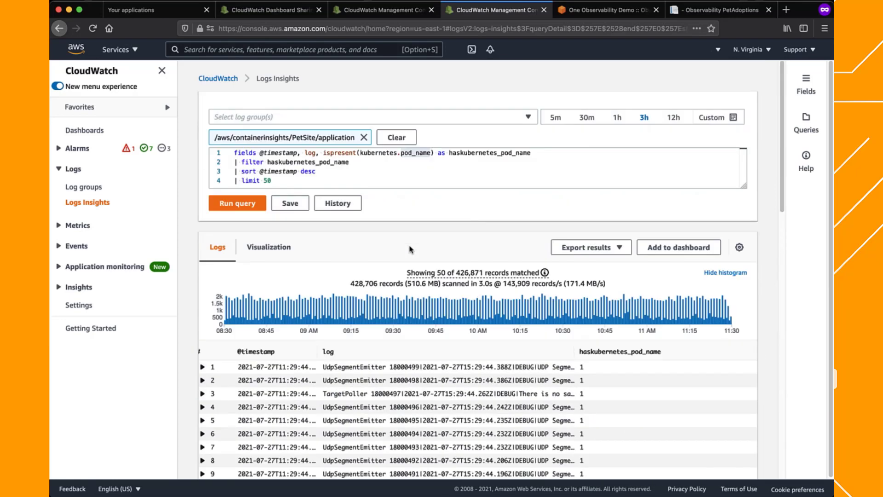
{"action": "left_click", "coordinate": [362, 182]}
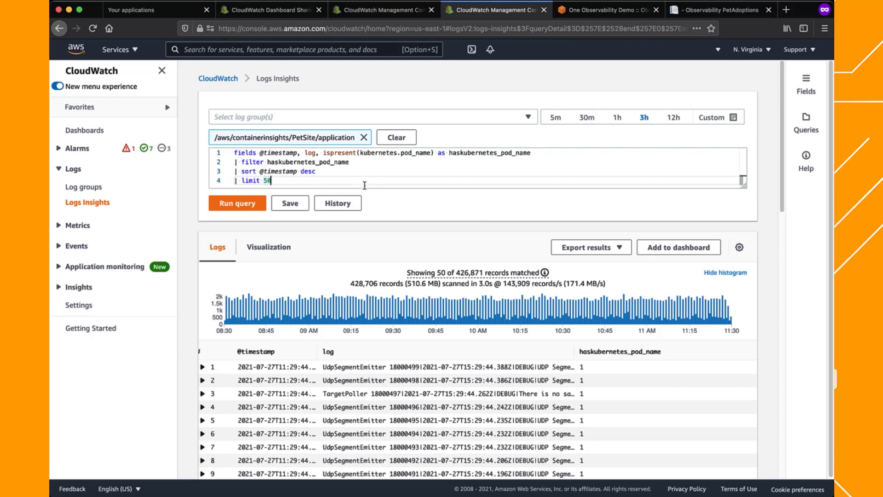
Open Lambda Insights, switch performance monitoring to Single function for the StepFn price-greater-than-55 function, and dismiss the feedback survey banner
{"action": "left_click", "coordinate": [70, 288]}
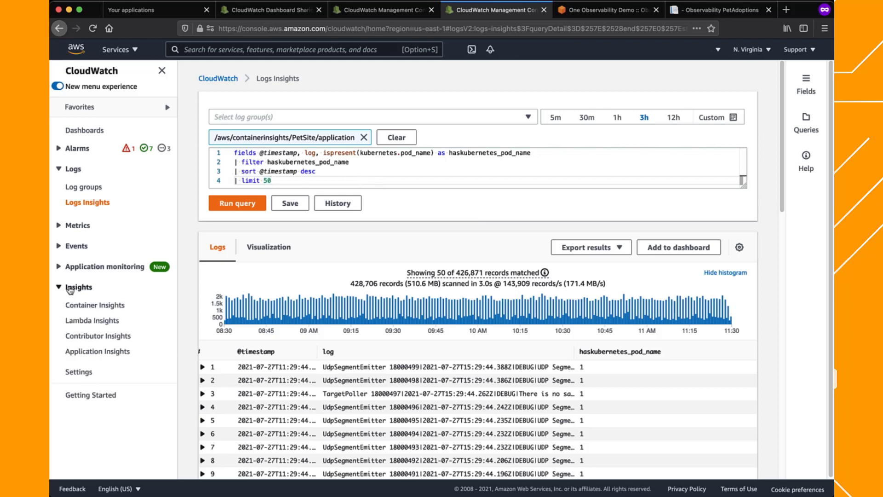
{"action": "left_click", "coordinate": [74, 320]}
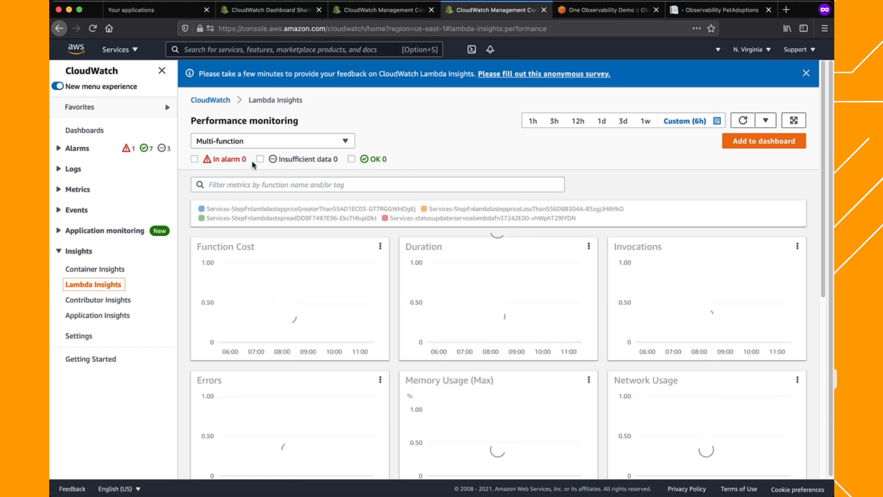
{"action": "left_click", "coordinate": [345, 141]}
{"action": "left_click", "coordinate": [259, 171]}
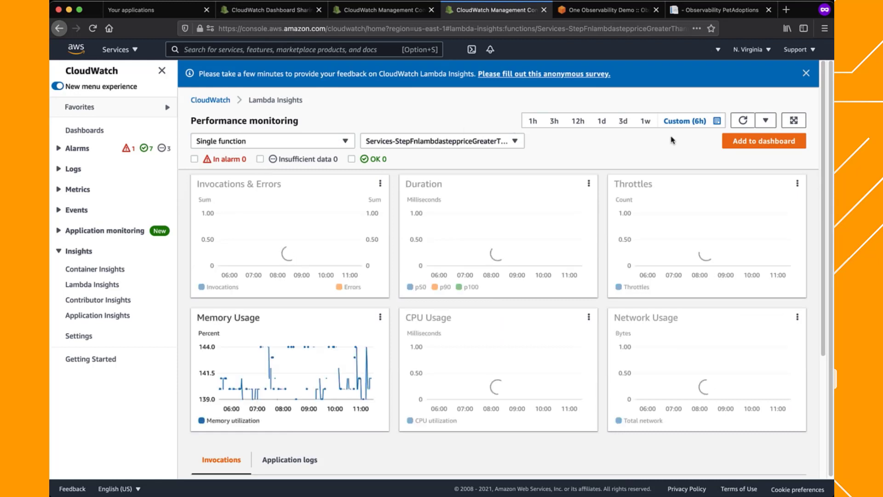
{"action": "left_click", "coordinate": [807, 74]}
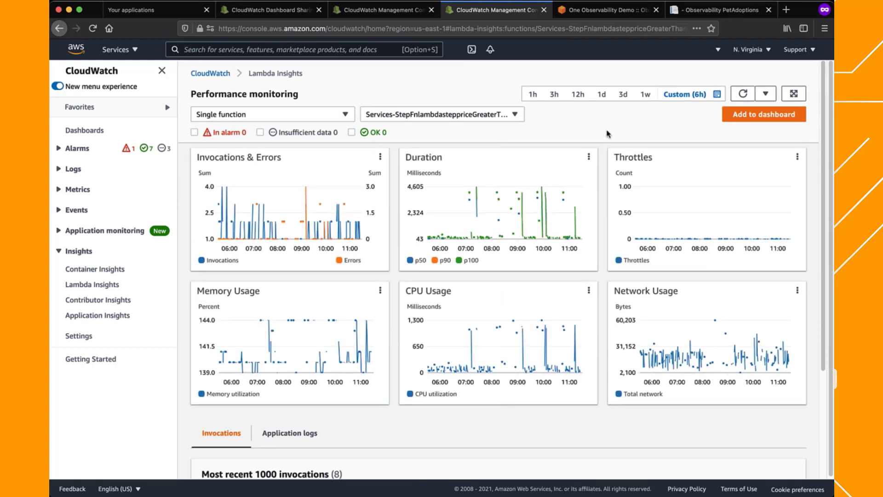
Examine the Lambda function's performance charts, most recent invocations with their trace links, and application logs
{"action": "scroll", "coordinate": [606, 133], "scroll_direction": "down", "scroll_amount": 5}
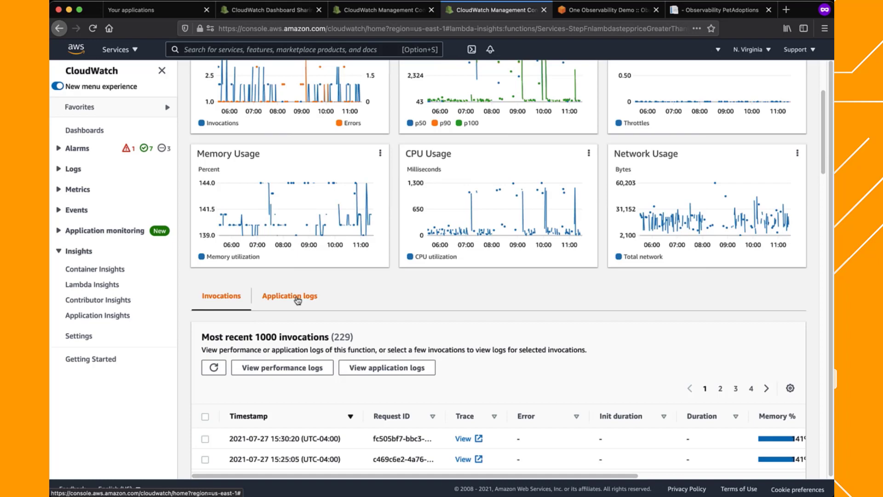
{"action": "scroll", "coordinate": [297, 299], "scroll_direction": "up", "scroll_amount": 5}
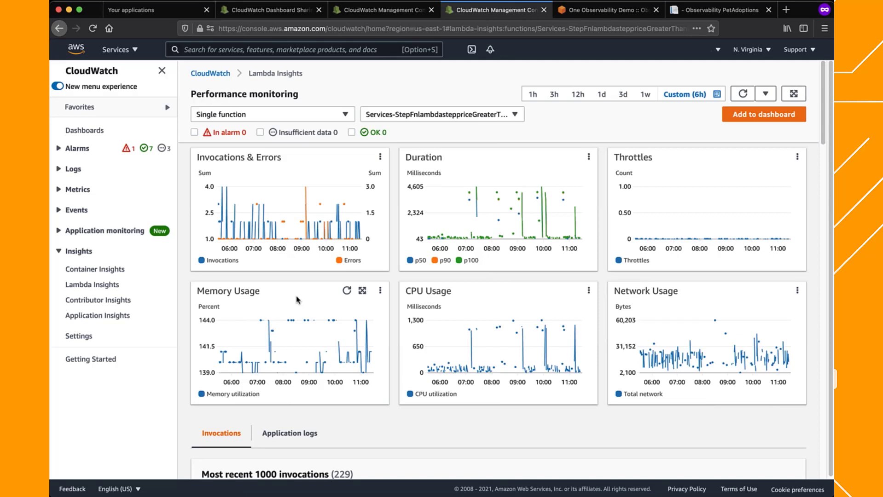
{"action": "scroll", "coordinate": [297, 300], "scroll_direction": "down", "scroll_amount": 5}
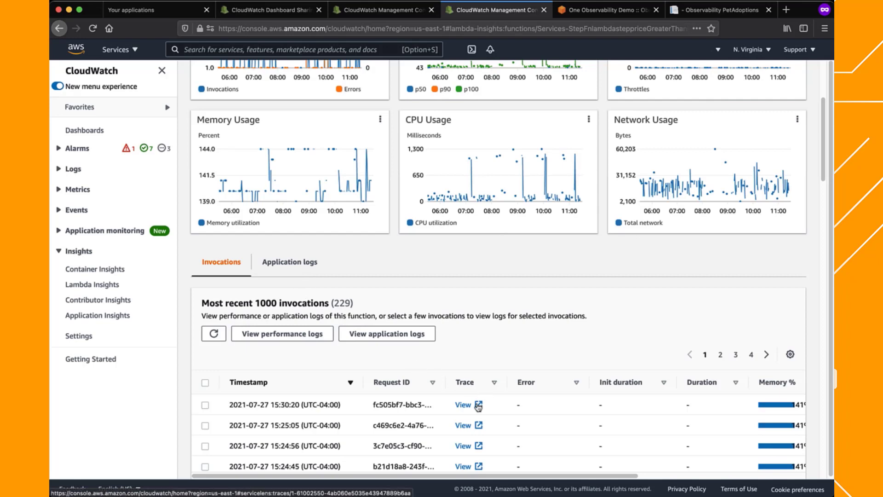
{"action": "left_click", "coordinate": [290, 262]}
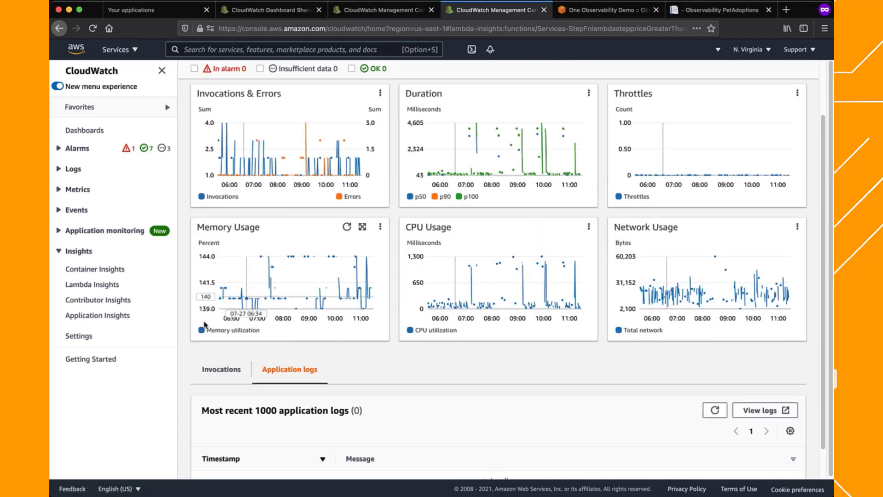
{"action": "scroll", "coordinate": [188, 353], "scroll_direction": "down", "scroll_amount": 2}
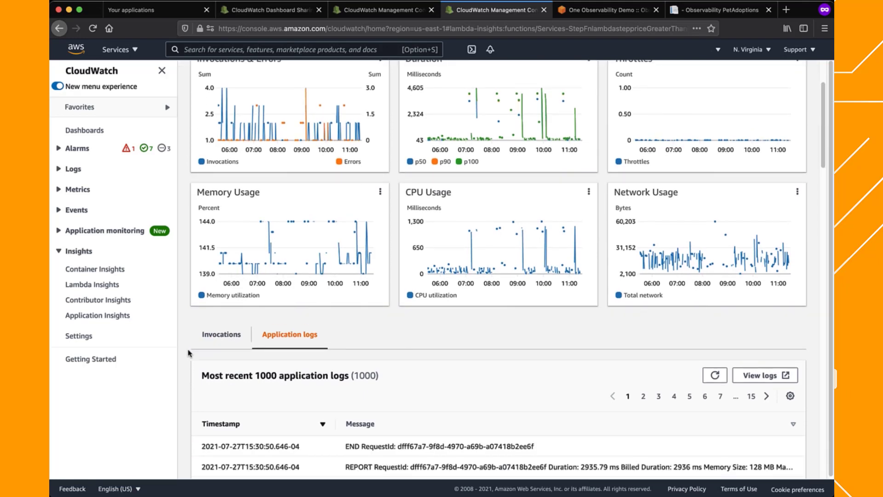
{"action": "scroll", "coordinate": [188, 353], "scroll_direction": "down", "scroll_amount": 6}
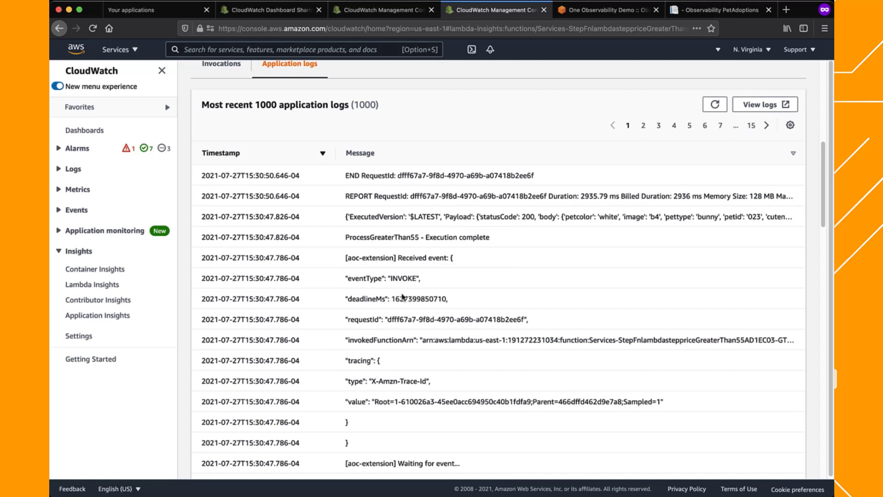
{"action": "scroll", "coordinate": [402, 296], "scroll_direction": "up", "scroll_amount": 8}
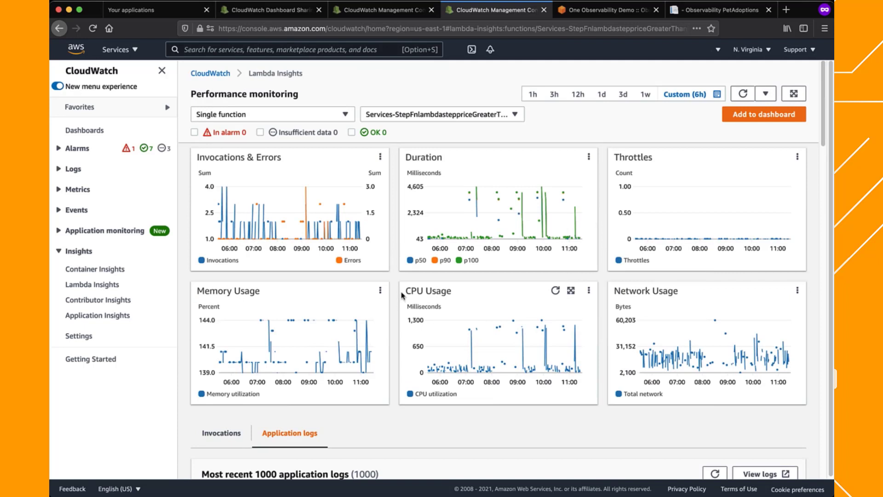
Open the ServiceLens Map in the other CloudWatch browser session and set the service map's time range to 1h
{"action": "key", "text": "ctrl+shift+Tab"}
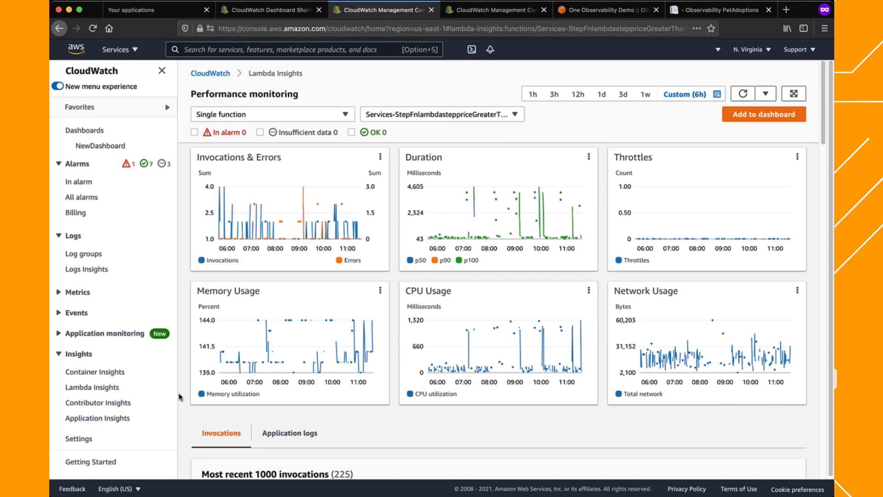
{"action": "scroll", "coordinate": [183, 384], "scroll_direction": "down", "scroll_amount": 5}
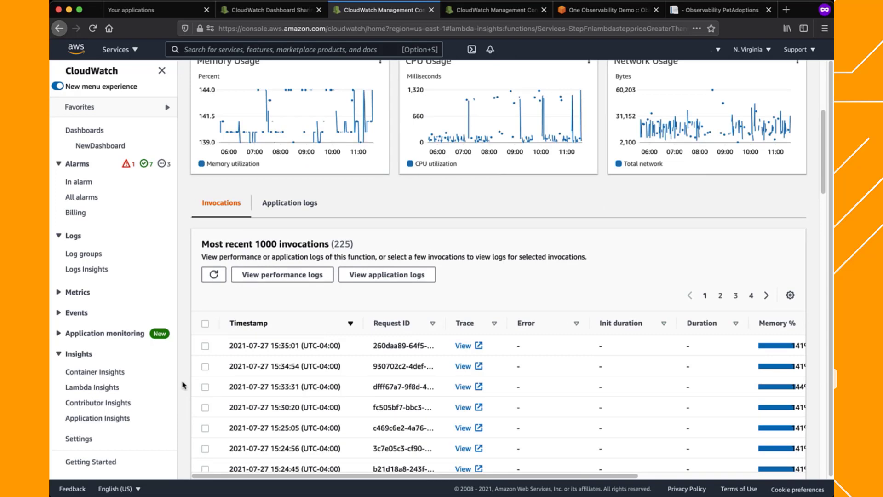
{"action": "scroll", "coordinate": [182, 384], "scroll_direction": "up", "scroll_amount": 5}
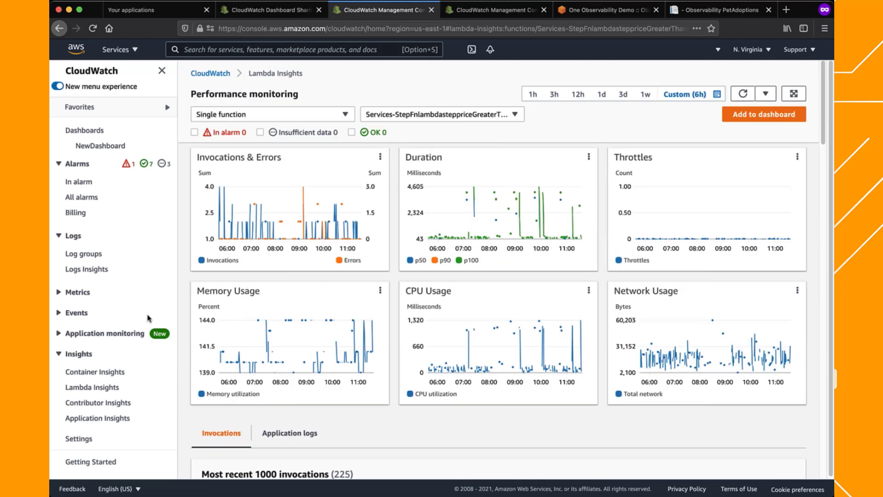
{"action": "left_click", "coordinate": [114, 335]}
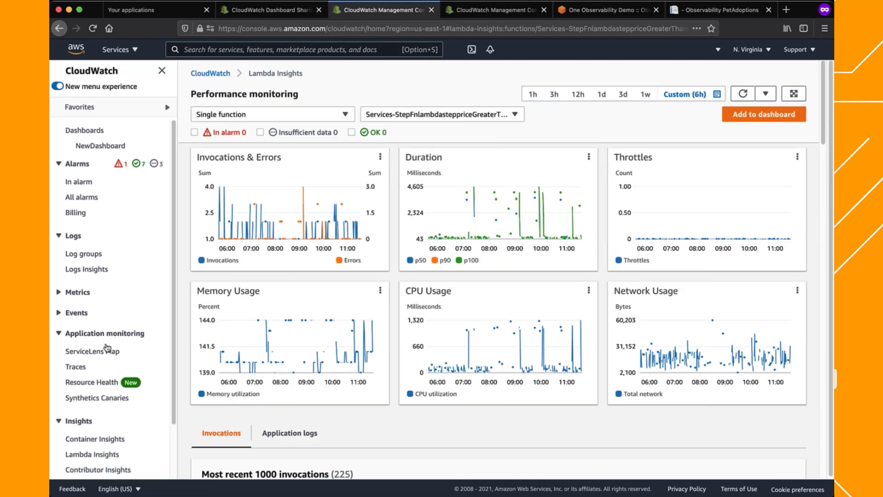
{"action": "left_click", "coordinate": [105, 352]}
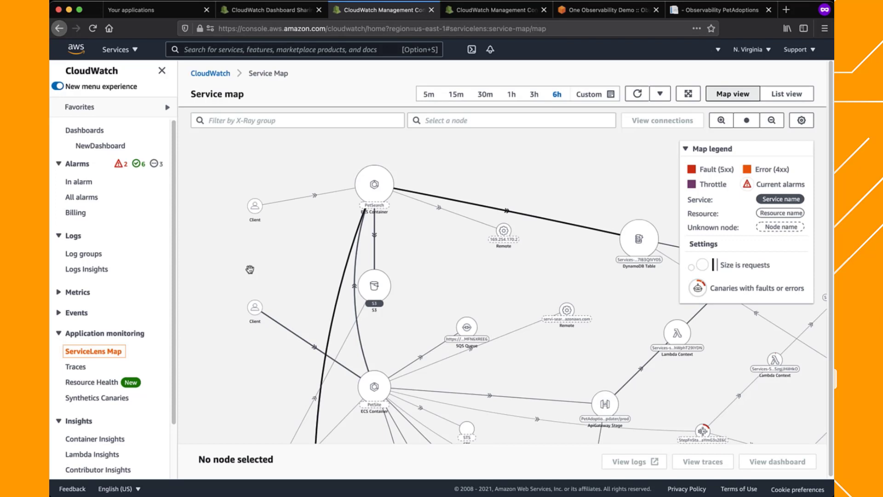
{"action": "left_click", "coordinate": [510, 95]}
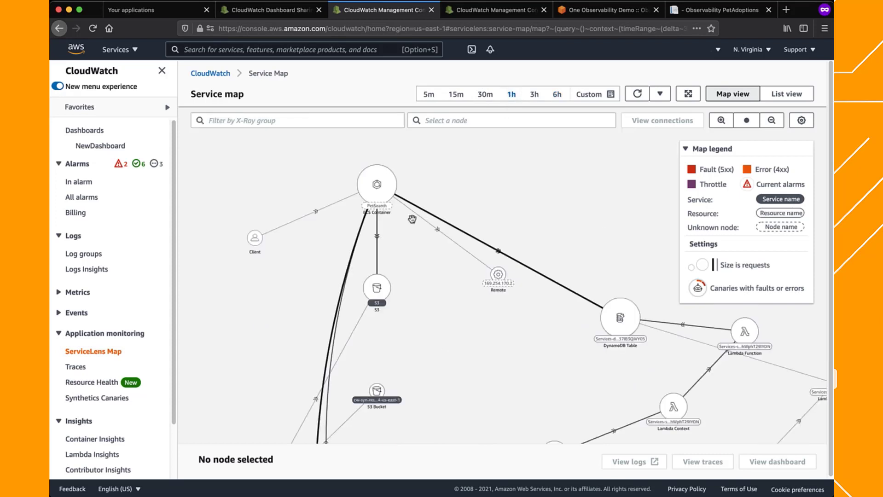
Examine the latency, requests and faults of the S3 and PetSearch nodes on the service map
{"action": "left_click_drag", "start_coordinate": [423, 368], "coordinate": [400, 349]}
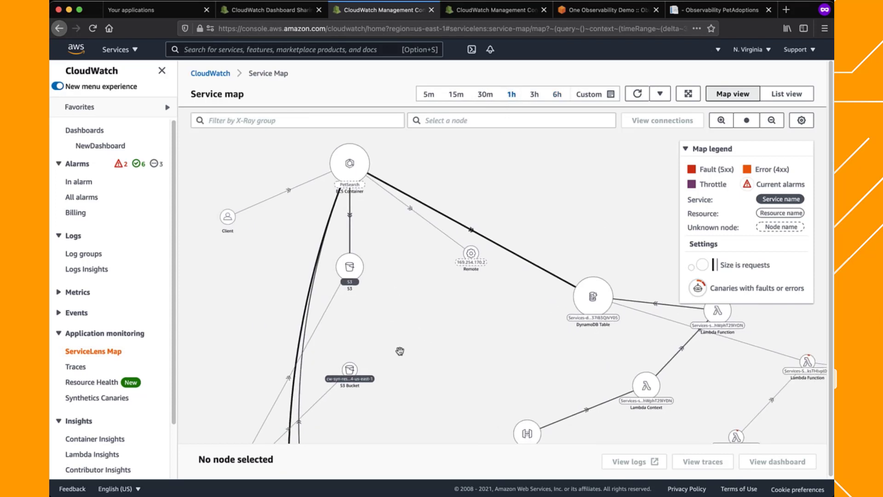
{"action": "scroll", "coordinate": [400, 349], "scroll_direction": "up", "scroll_amount": 5}
{"action": "left_click_drag", "start_coordinate": [357, 244], "coordinate": [381, 414]}
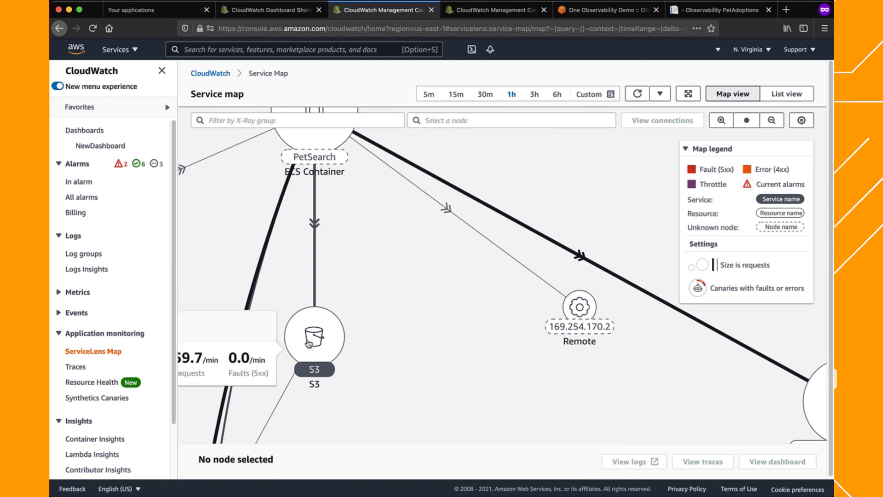
{"action": "left_click_drag", "start_coordinate": [441, 331], "coordinate": [602, 348]}
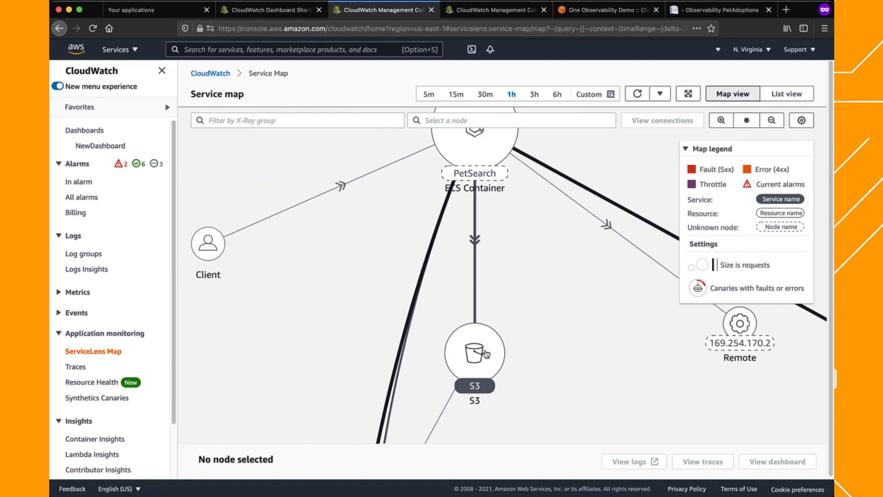
{"action": "mouse_move", "coordinate": [486, 354]}
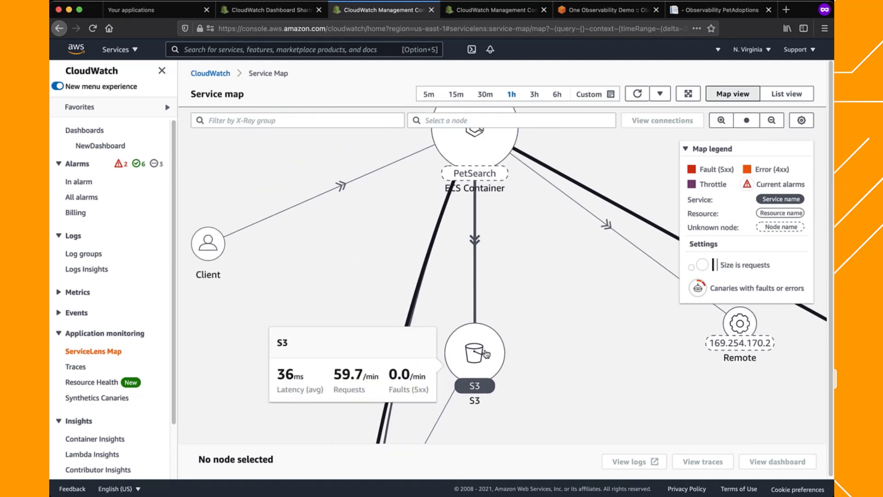
{"action": "left_click_drag", "start_coordinate": [522, 251], "coordinate": [539, 337]}
{"action": "mouse_move", "coordinate": [511, 232]}
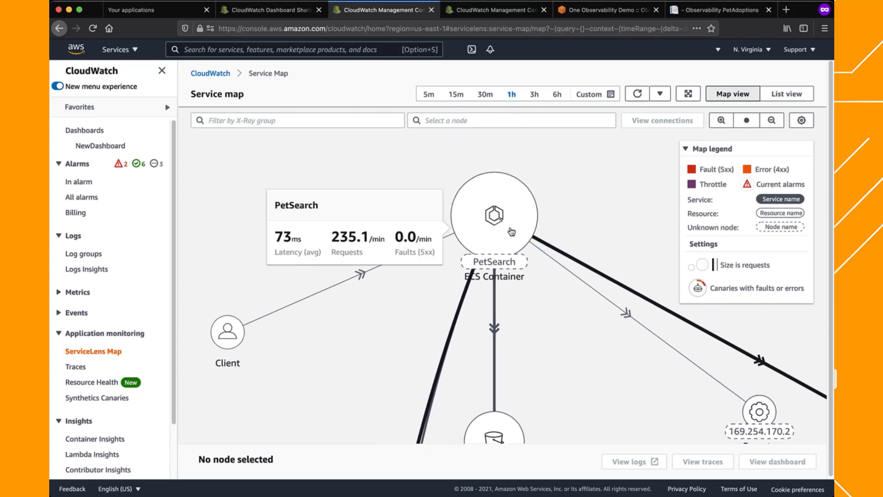
Examine the DynamoDB table node, the status updater Lambda function's metrics, and the latency of the connections between the table and the Lambda functions
{"action": "scroll", "coordinate": [511, 231], "scroll_direction": "down", "scroll_amount": 3}
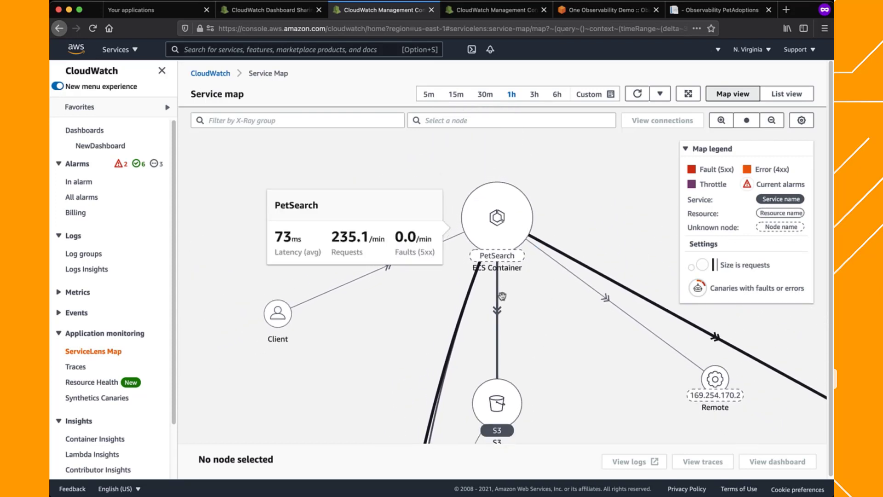
{"action": "left_click_drag", "start_coordinate": [562, 363], "coordinate": [358, 224]}
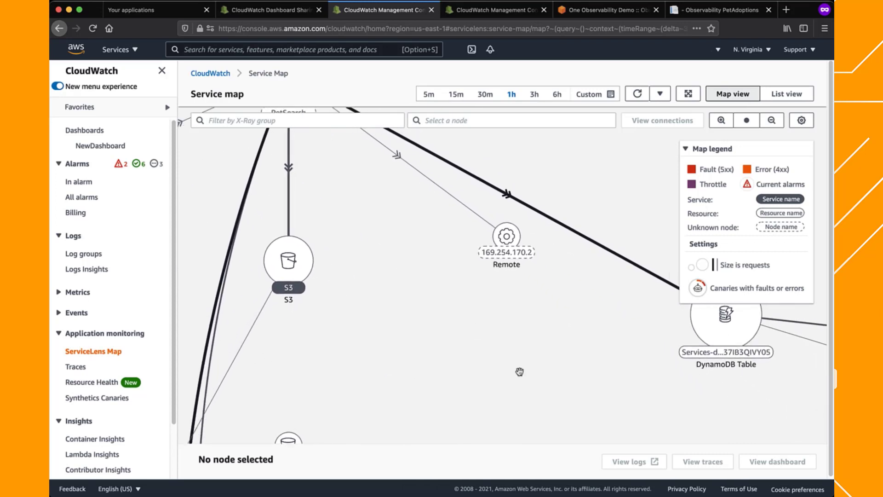
{"action": "left_click_drag", "start_coordinate": [547, 368], "coordinate": [393, 348]}
{"action": "mouse_move", "coordinate": [553, 308]}
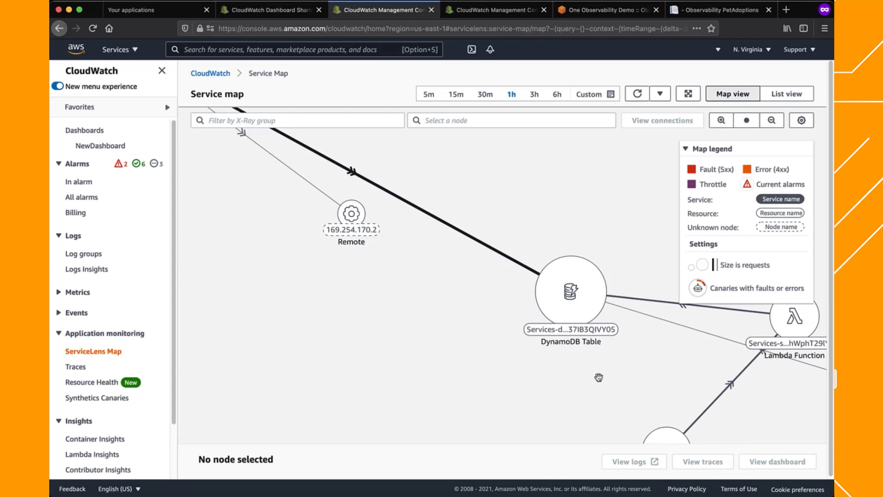
{"action": "left_click_drag", "start_coordinate": [625, 385], "coordinate": [374, 307]}
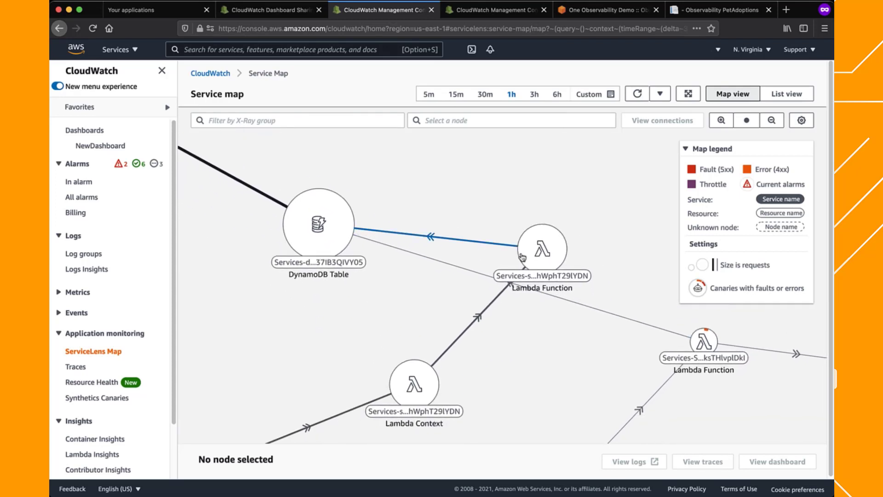
{"action": "mouse_move", "coordinate": [536, 260]}
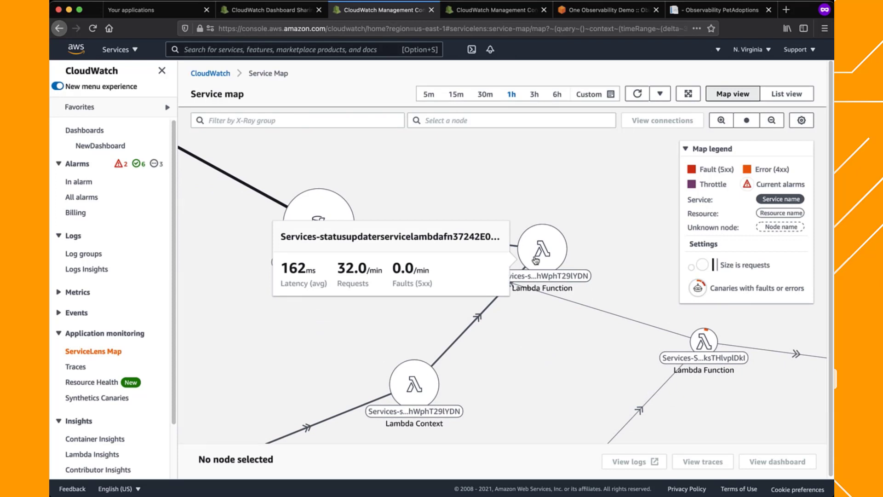
{"action": "mouse_move", "coordinate": [425, 237]}
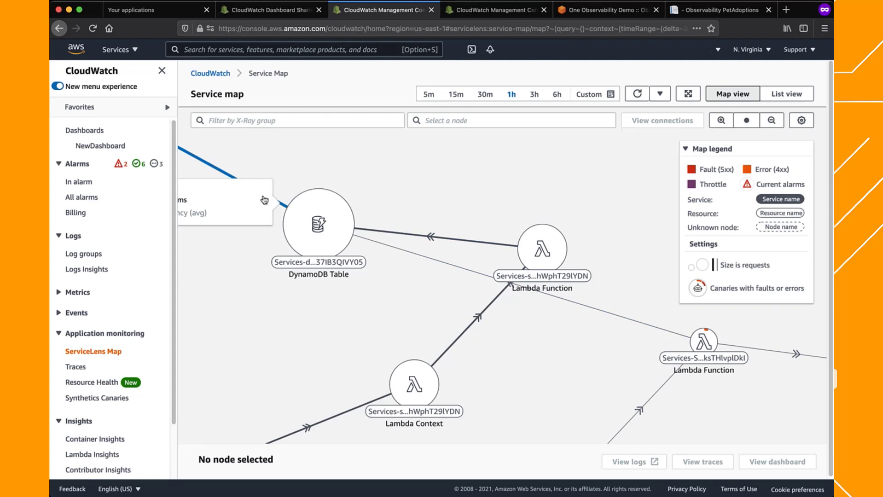
{"action": "mouse_move", "coordinate": [458, 271]}
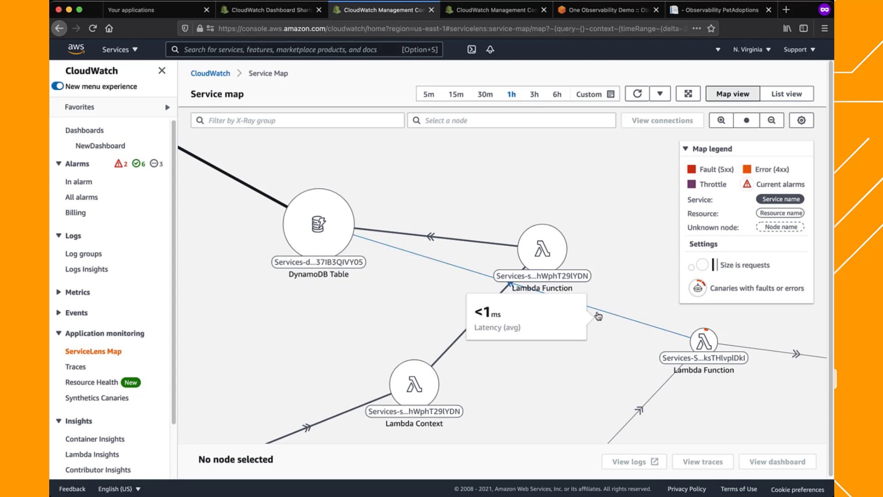
Select the Services-StepFnlambdastepread Lambda function node connected to SSM and open its latency, requests and faults charts
{"action": "left_click_drag", "start_coordinate": [557, 356], "coordinate": [404, 239]}
{"action": "scroll", "coordinate": [404, 239], "scroll_direction": "up", "scroll_amount": 1}
{"action": "scroll", "coordinate": [594, 275], "scroll_direction": "up", "scroll_amount": 2}
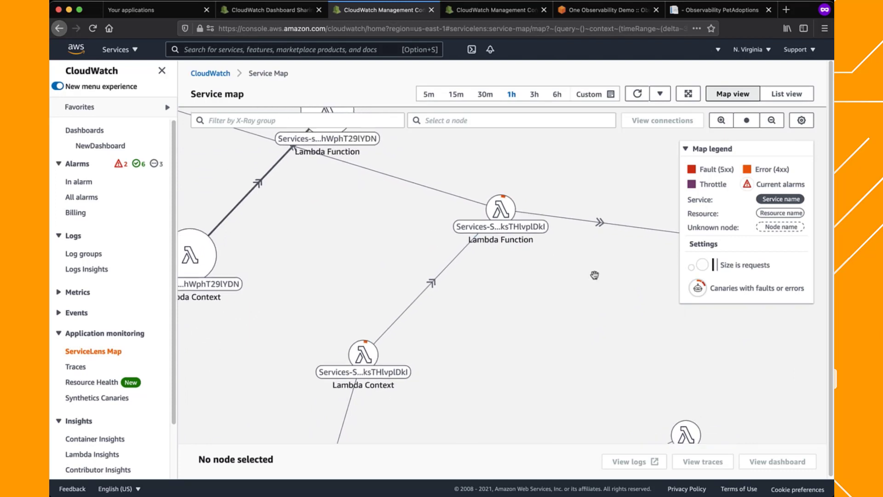
{"action": "left_click_drag", "start_coordinate": [594, 275], "coordinate": [509, 331]}
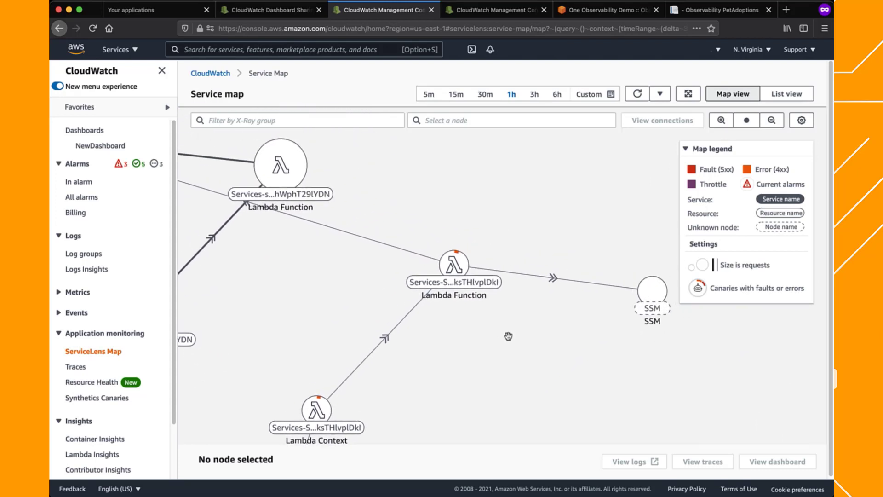
{"action": "left_click", "coordinate": [460, 263]}
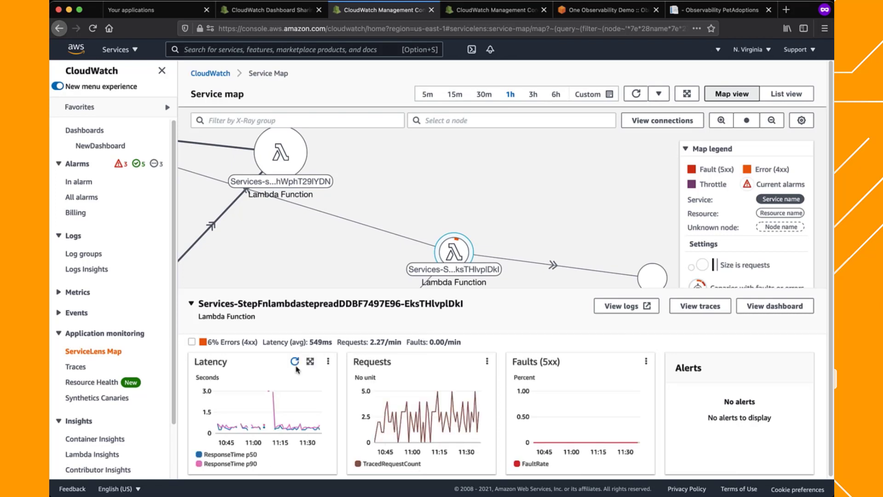
Open the traces of the selected Services-StepFnlambdastepread Lambda function node and dismiss the retrieved-traces notice
{"action": "mouse_move", "coordinate": [273, 392]}
{"action": "left_click_drag", "start_coordinate": [546, 246], "coordinate": [578, 198]}
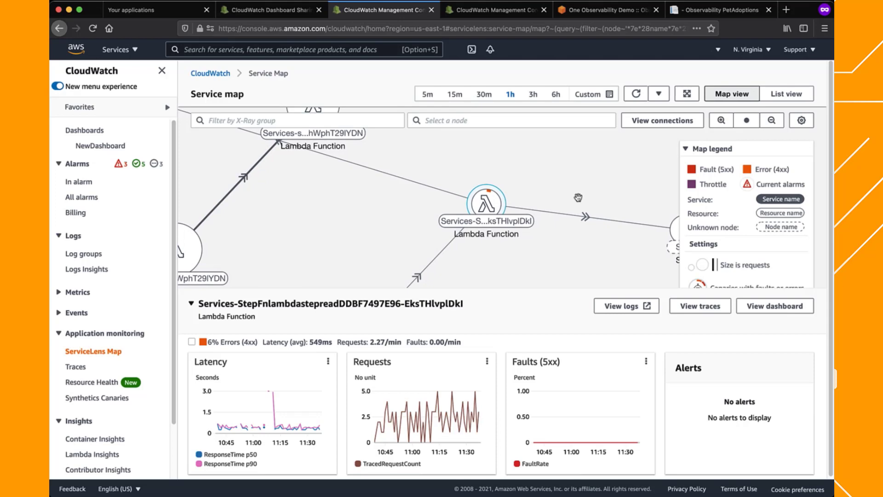
{"action": "left_click", "coordinate": [701, 307]}
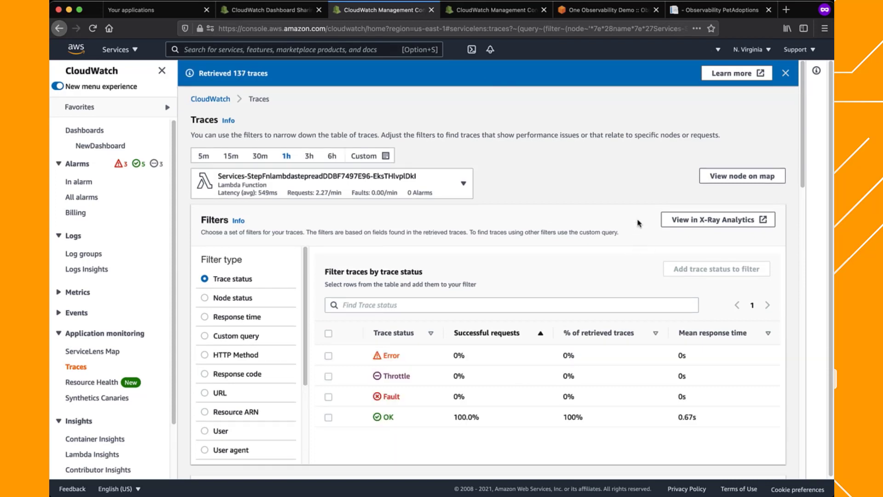
{"action": "left_click", "coordinate": [786, 74]}
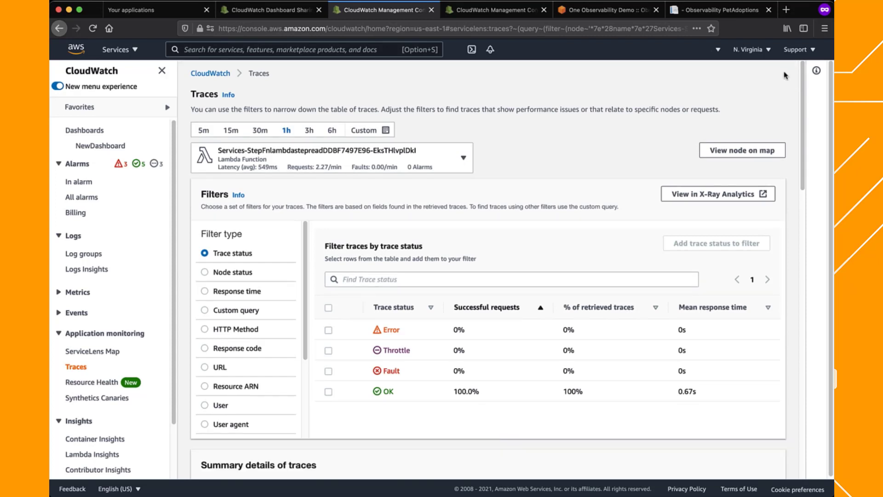
Look over the nodes available for trace filtering and the node status, response time and HTTP Method filter types
{"action": "left_click", "coordinate": [464, 160]}
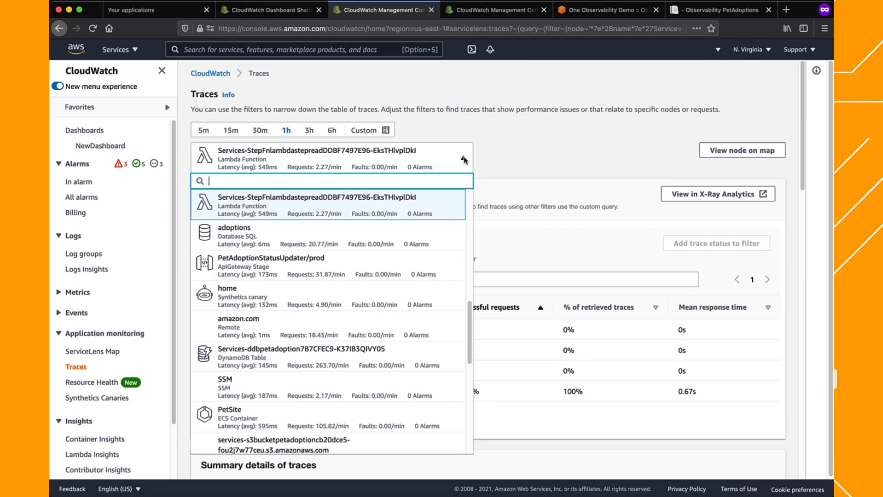
{"action": "left_click", "coordinate": [556, 148]}
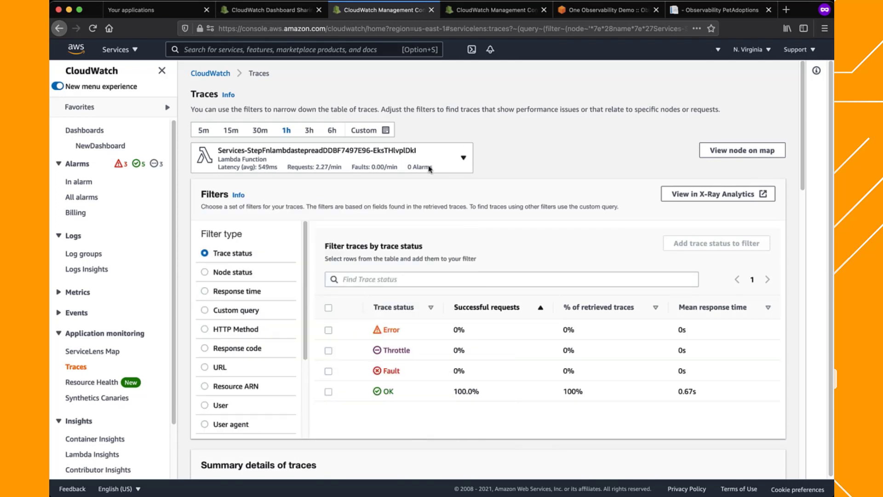
{"action": "left_click", "coordinate": [205, 271]}
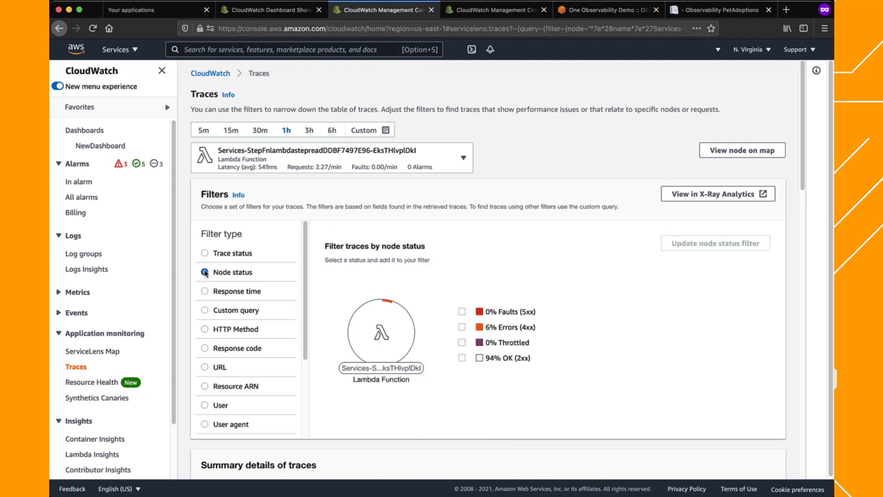
{"action": "left_click", "coordinate": [205, 292]}
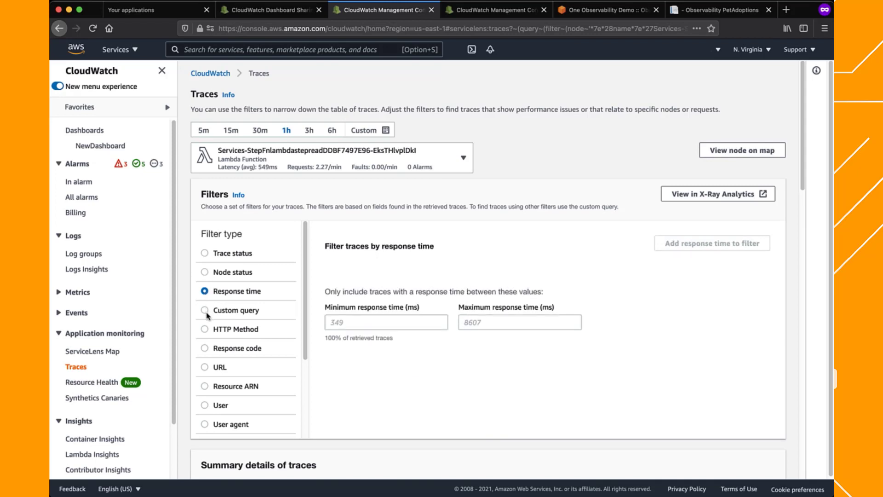
{"action": "left_click", "coordinate": [205, 329]}
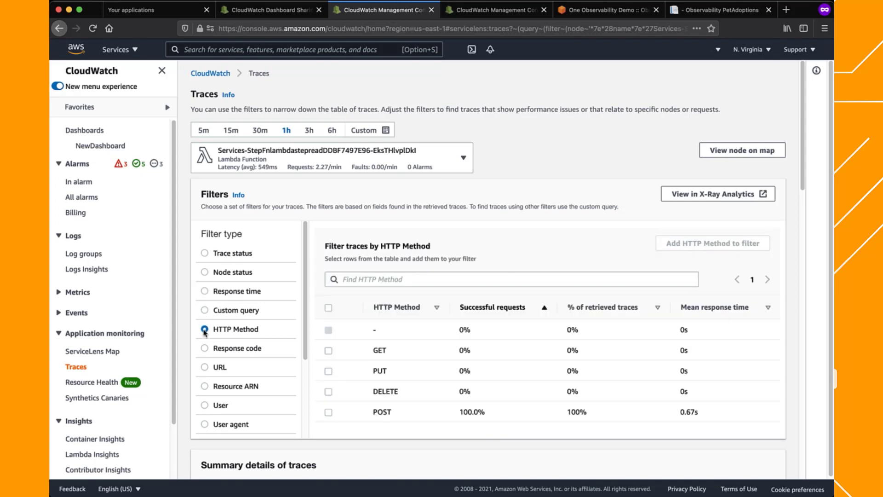
Review the response time distribution of the traces and open the details of the first trace in the list
{"action": "scroll", "coordinate": [187, 320], "scroll_direction": "down", "scroll_amount": 1}
{"action": "scroll", "coordinate": [188, 320], "scroll_direction": "down", "scroll_amount": 10}
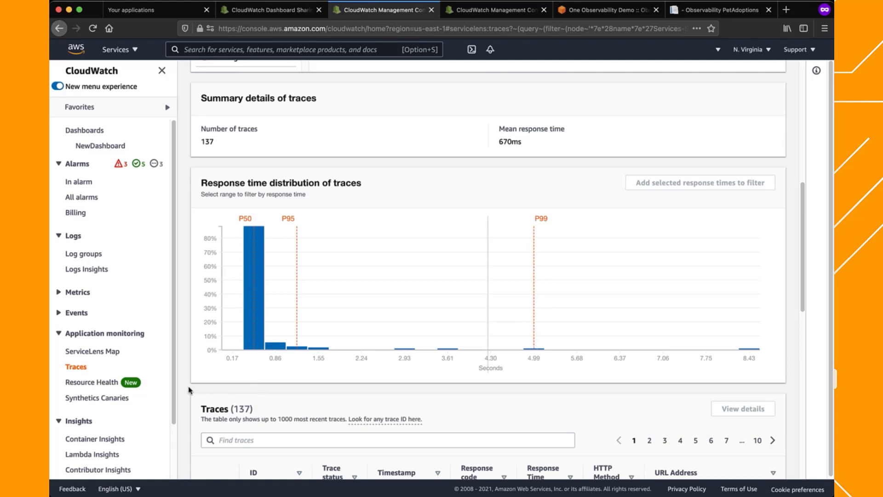
{"action": "scroll", "coordinate": [188, 390], "scroll_direction": "down", "scroll_amount": 5}
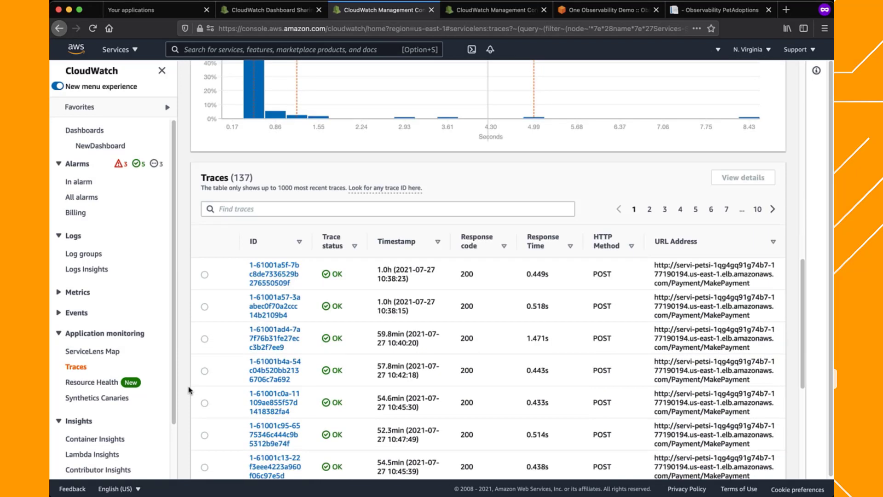
{"action": "left_click", "coordinate": [205, 275]}
{"action": "left_click", "coordinate": [736, 177]}
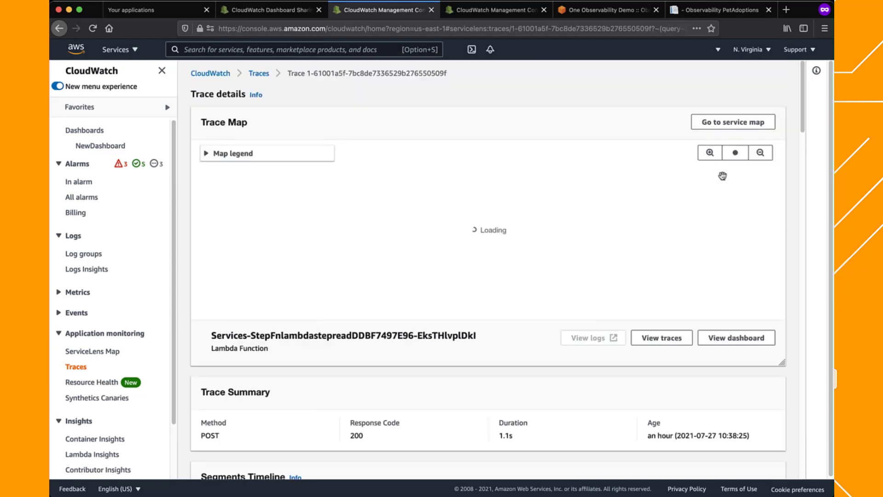
Examine the latency, requests and faults of the PetSite, SimpleNotificationService, payforadoption and amazon.com nodes on the trace map
{"action": "mouse_move", "coordinate": [653, 266]}
{"action": "left_mouse_down"}
{"action": "mouse_move", "coordinate": [515, 234]}
{"action": "mouse_move", "coordinate": [499, 217]}
{"action": "left_mouse_up"}
{"action": "scroll", "coordinate": [499, 217], "scroll_direction": "down", "scroll_amount": 1}
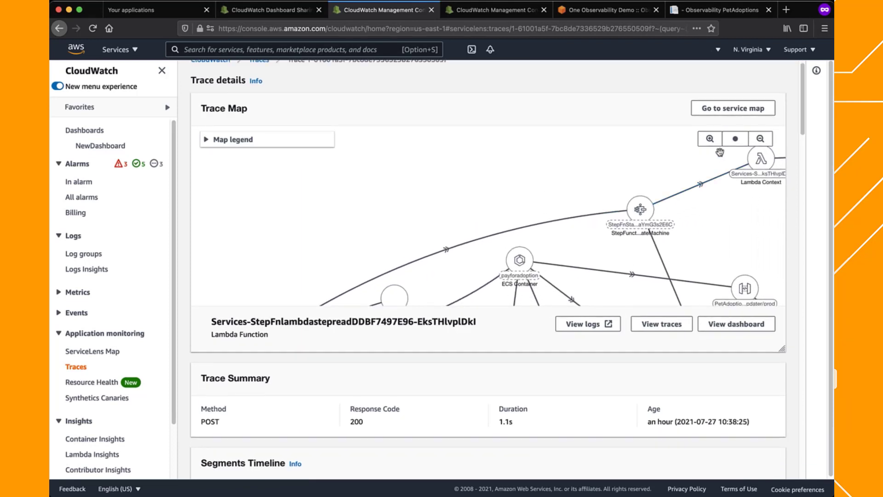
{"action": "left_click", "coordinate": [760, 140]}
{"action": "left_click", "coordinate": [760, 142]}
{"action": "mouse_move", "coordinate": [609, 237]}
{"action": "left_mouse_down"}
{"action": "mouse_move", "coordinate": [585, 211]}
{"action": "mouse_move", "coordinate": [577, 168]}
{"action": "mouse_move", "coordinate": [566, 177]}
{"action": "left_mouse_up"}
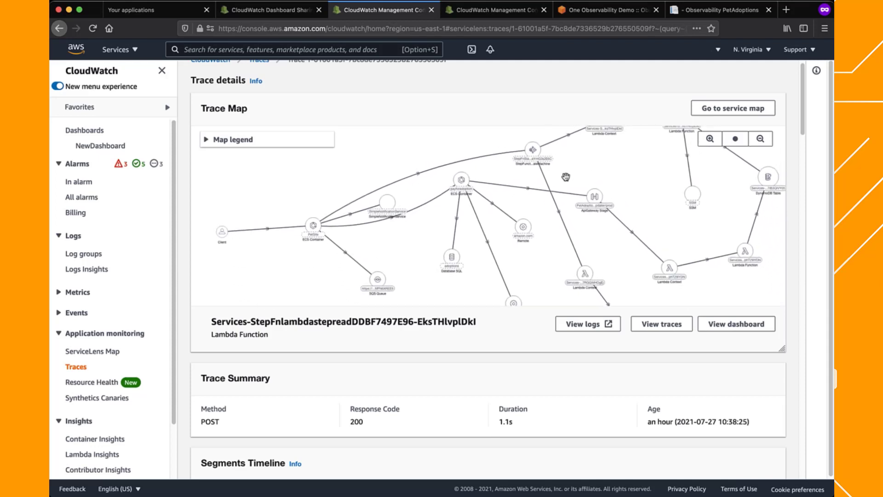
{"action": "left_click", "coordinate": [710, 139]}
{"action": "left_click_drag", "start_coordinate": [343, 260], "coordinate": [522, 247]}
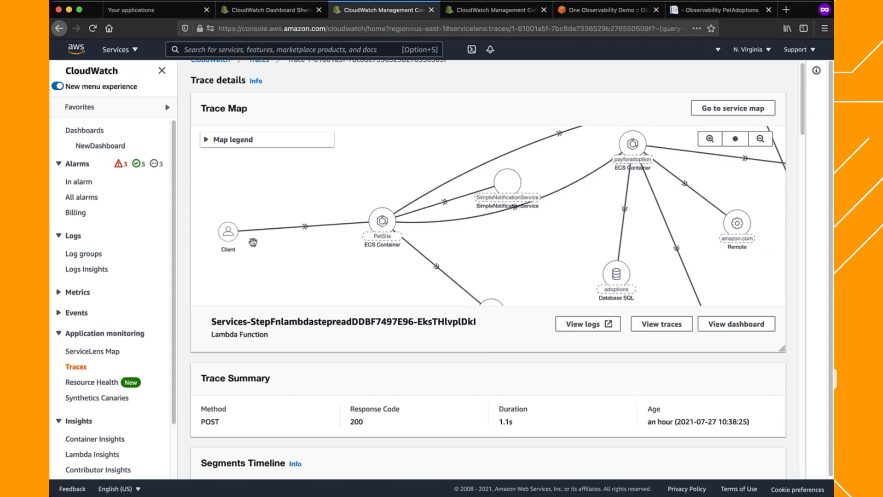
{"action": "left_click_drag", "start_coordinate": [538, 258], "coordinate": [483, 255]}
{"action": "mouse_move", "coordinate": [333, 230]}
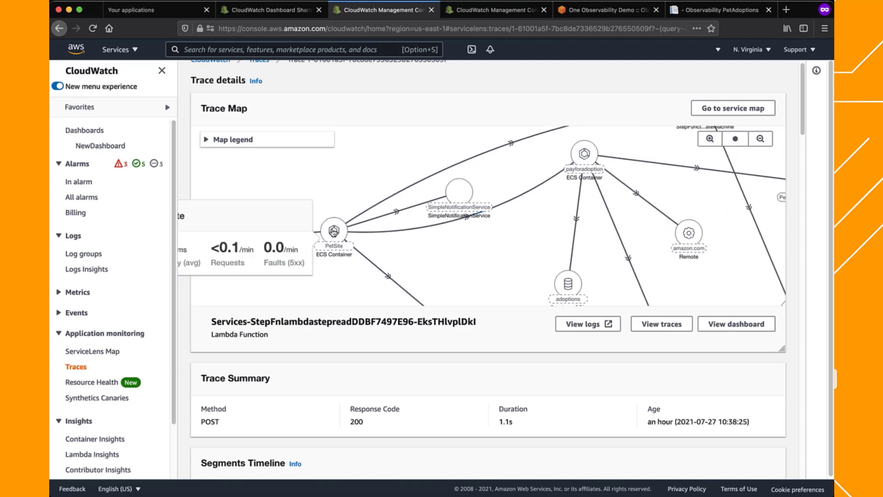
{"action": "mouse_move", "coordinate": [457, 204]}
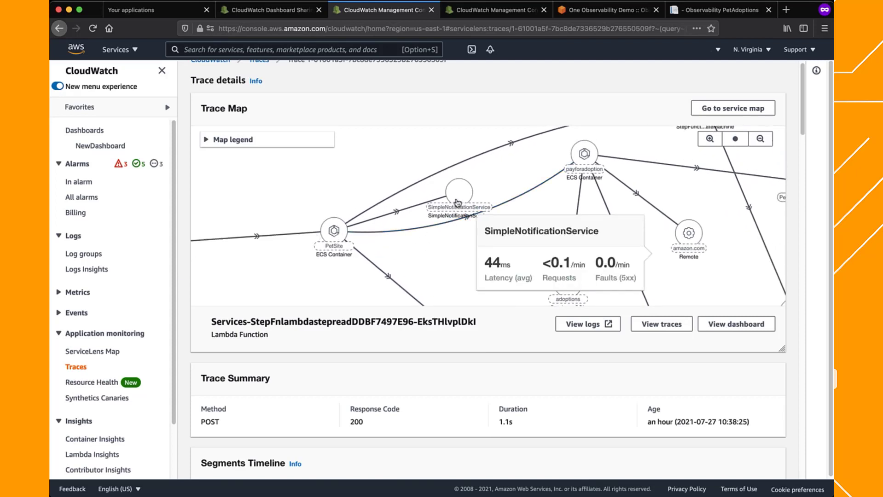
{"action": "mouse_move", "coordinate": [586, 159]}
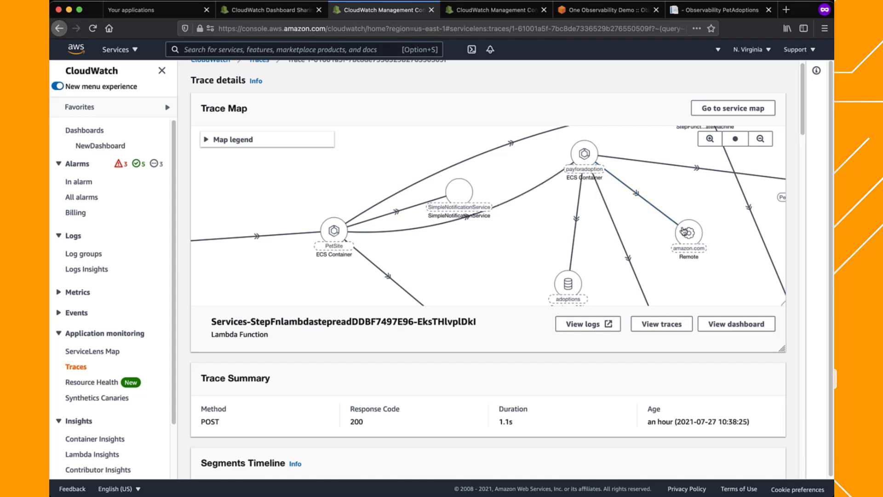
{"action": "mouse_move", "coordinate": [684, 232]}
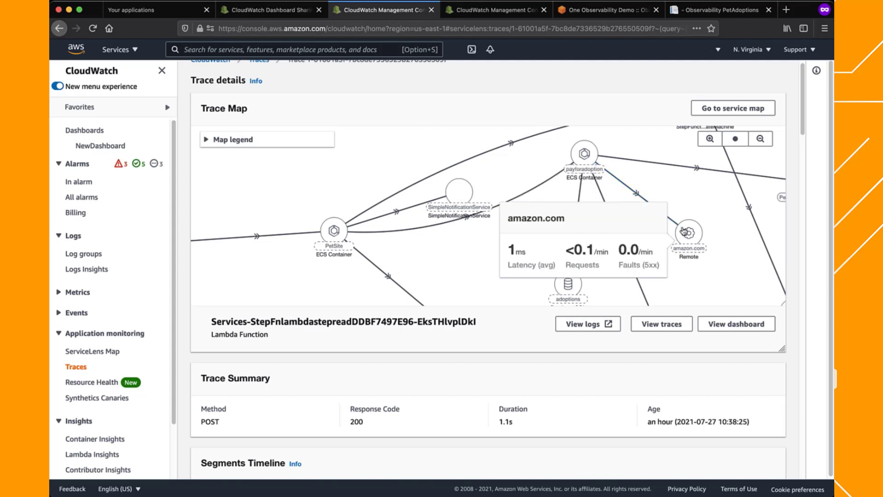
Examine the metrics of the Step Functions state machine and the PetAdoptionStatusUpdater/prod API Gateway stage on the trace map
{"action": "left_click_drag", "start_coordinate": [684, 231], "coordinate": [456, 238]}
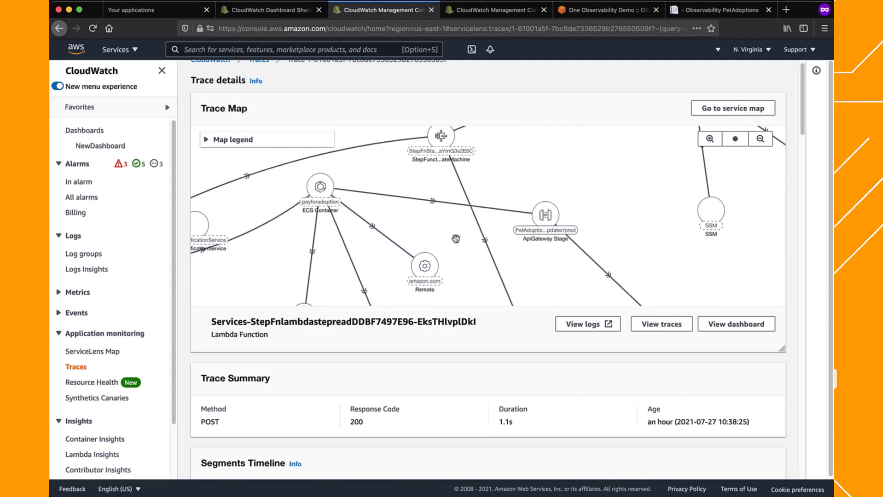
{"action": "mouse_move", "coordinate": [442, 137]}
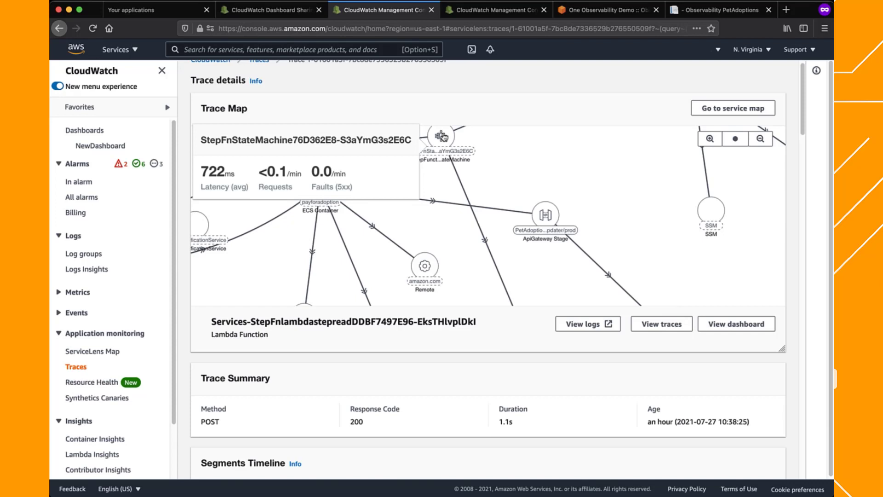
{"action": "mouse_move", "coordinate": [545, 219]}
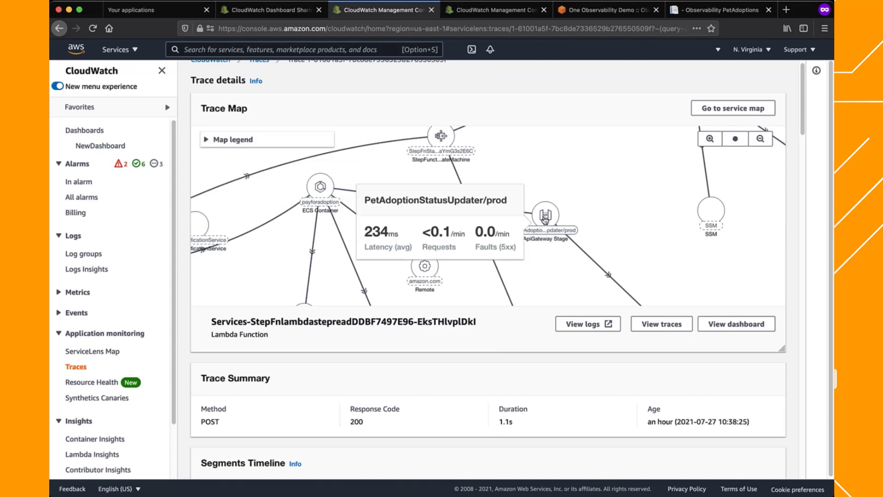
Examine the segments timeline of the trace for the PetSite and payforadoption containers, including each segment's status and duration
{"action": "scroll", "coordinate": [791, 261], "scroll_direction": "down", "scroll_amount": 1}
{"action": "scroll", "coordinate": [791, 262], "scroll_direction": "down", "scroll_amount": 4}
{"action": "scroll", "coordinate": [791, 262], "scroll_direction": "down", "scroll_amount": 3}
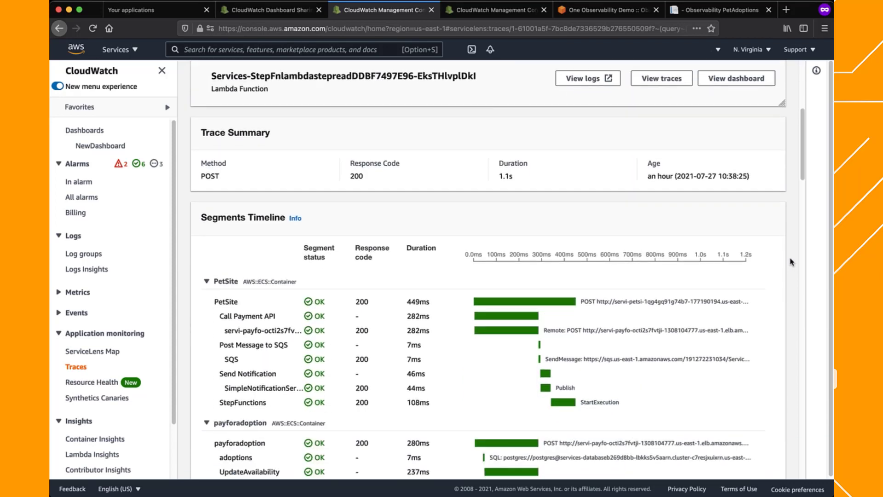
{"action": "scroll", "coordinate": [791, 262], "scroll_direction": "down", "scroll_amount": 2}
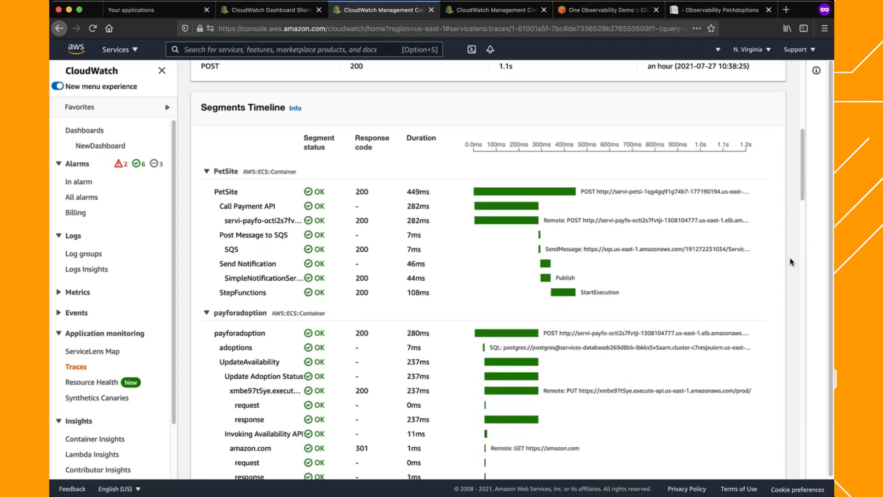
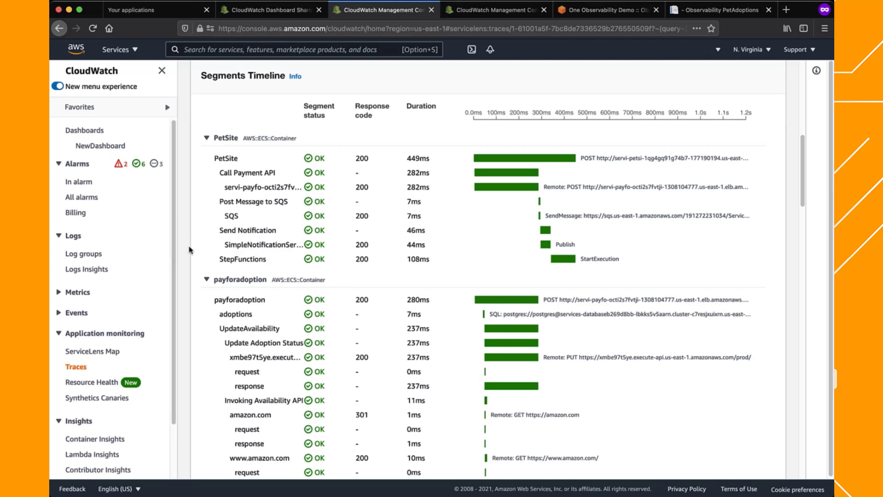
Select the payforadoption segment in the segments timeline and examine its overview details, including the parent ID
{"action": "scroll", "coordinate": [189, 250], "scroll_direction": "down", "scroll_amount": 3}
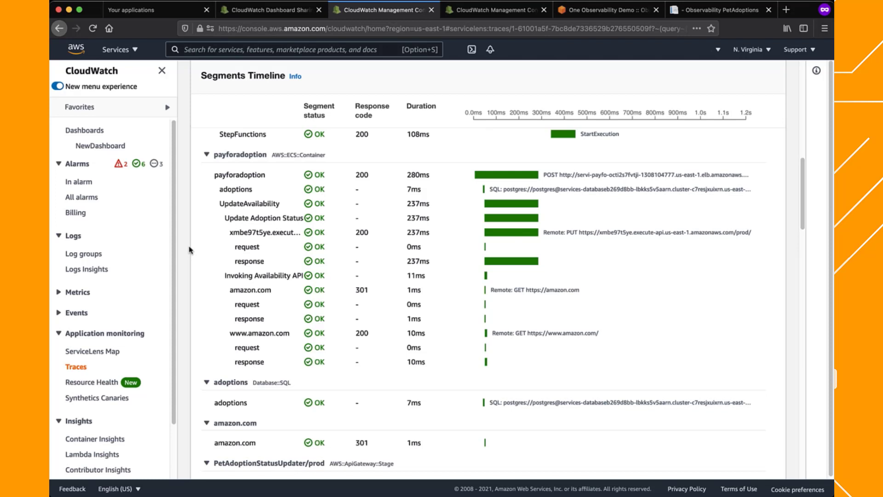
{"action": "left_click", "coordinate": [245, 177]}
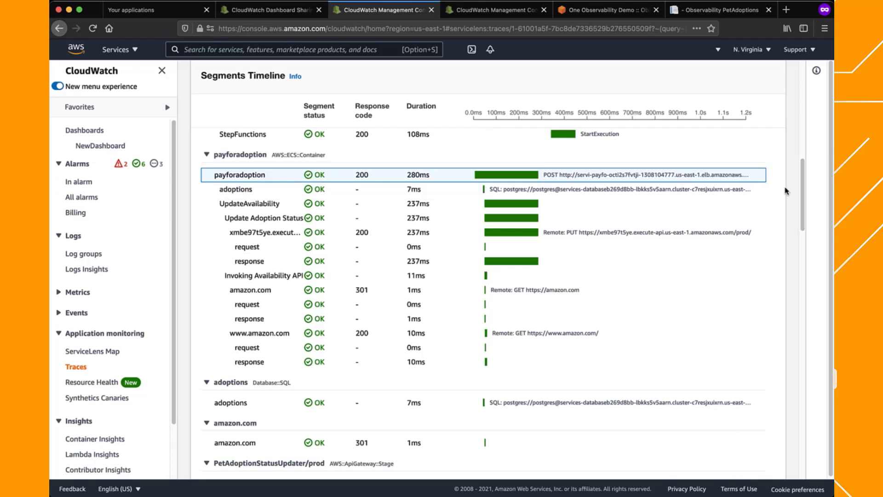
{"action": "left_click_drag", "start_coordinate": [803, 189], "coordinate": [798, 387]}
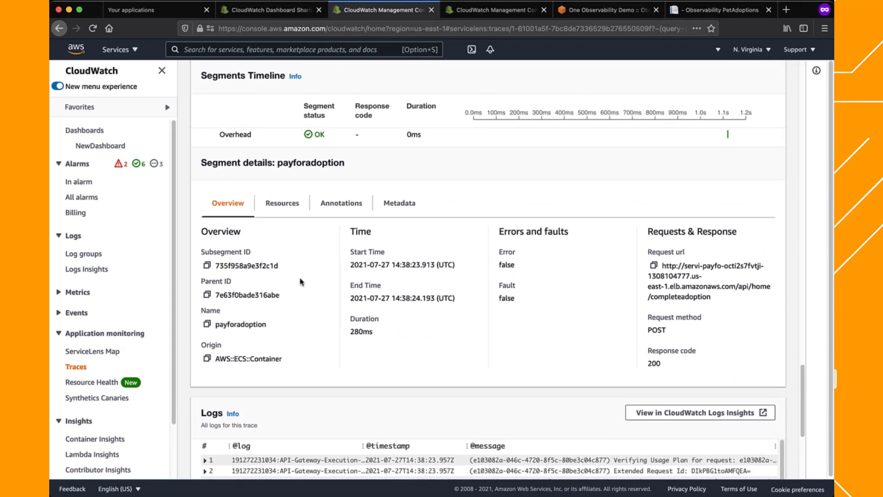
{"action": "double_click", "coordinate": [264, 295]}
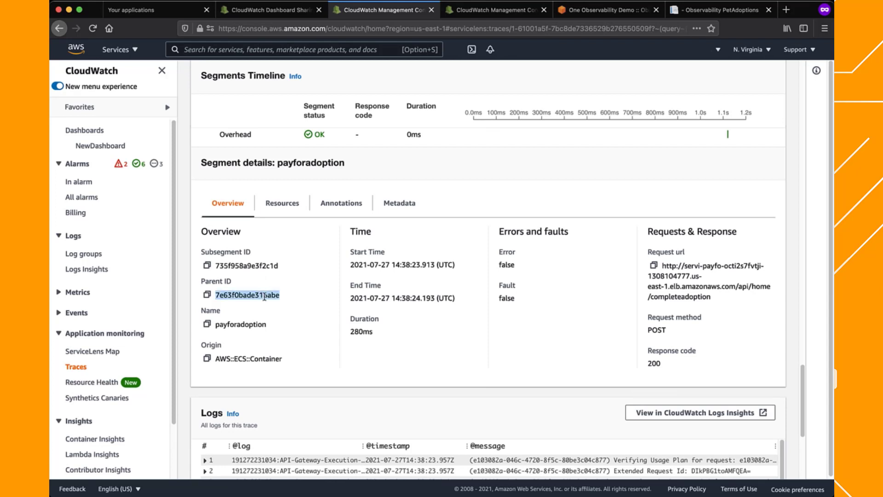
Review the resources, annotations and metadata of the payforadoption segment, including the X-Ray SDK it uses
{"action": "left_click", "coordinate": [282, 206]}
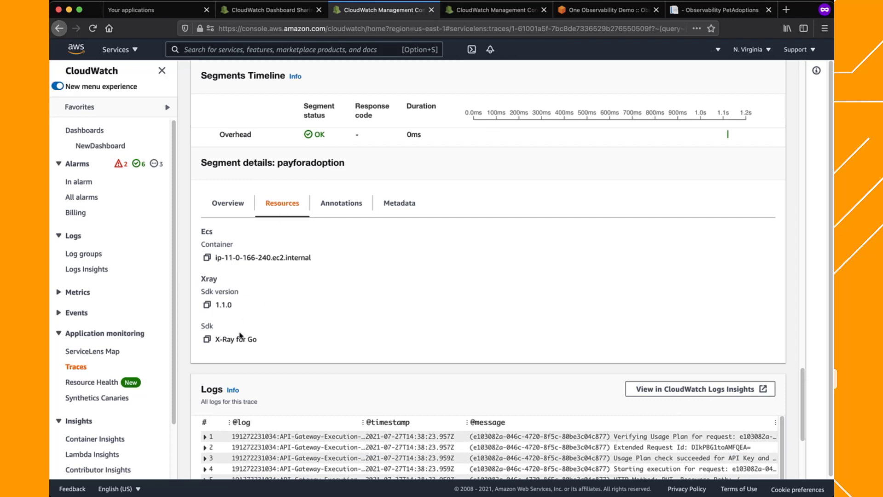
{"action": "left_click_drag", "start_coordinate": [215, 339], "coordinate": [255, 339]}
{"action": "left_click", "coordinate": [339, 211]}
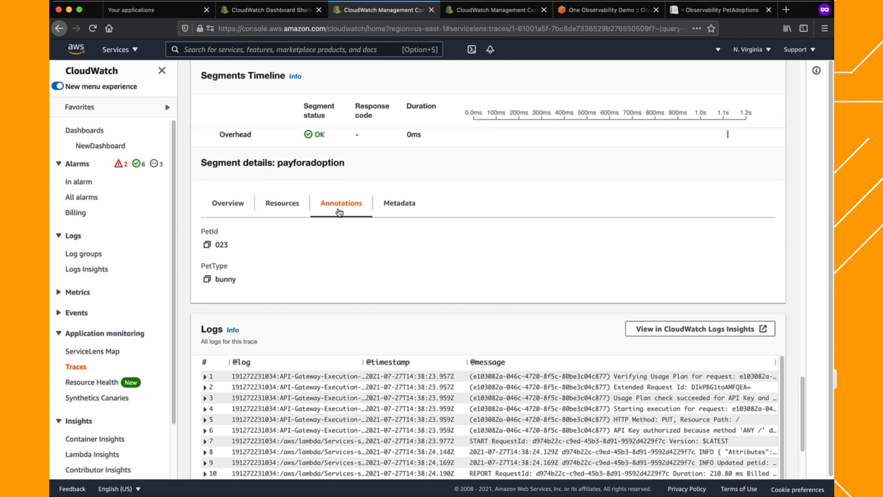
{"action": "left_click", "coordinate": [389, 209]}
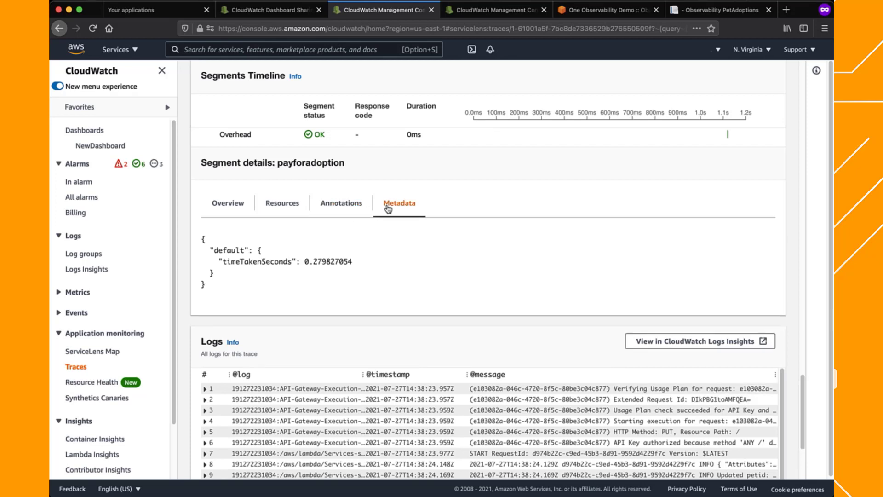
Examine all the log entries collected for this trace, through the end of the list
{"action": "scroll", "coordinate": [797, 219], "scroll_direction": "down", "scroll_amount": 2}
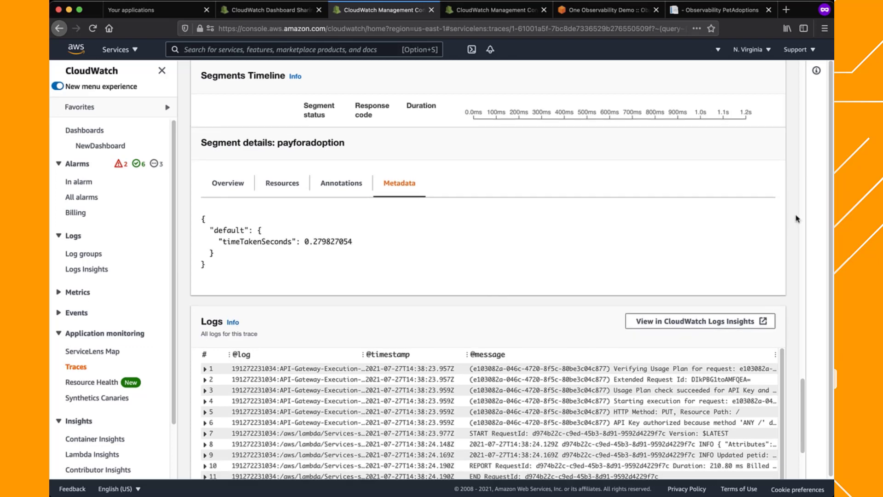
{"action": "scroll", "coordinate": [797, 218], "scroll_direction": "down", "scroll_amount": 4}
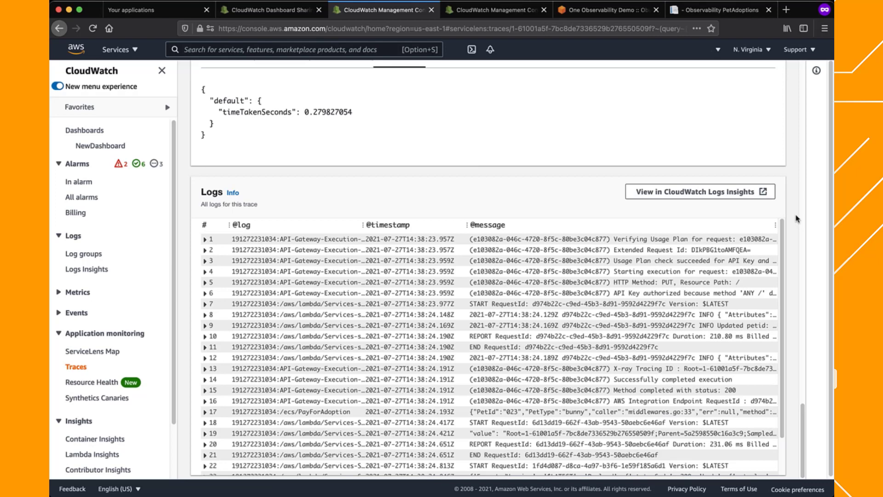
{"action": "scroll", "coordinate": [784, 287], "scroll_direction": "down", "scroll_amount": 2}
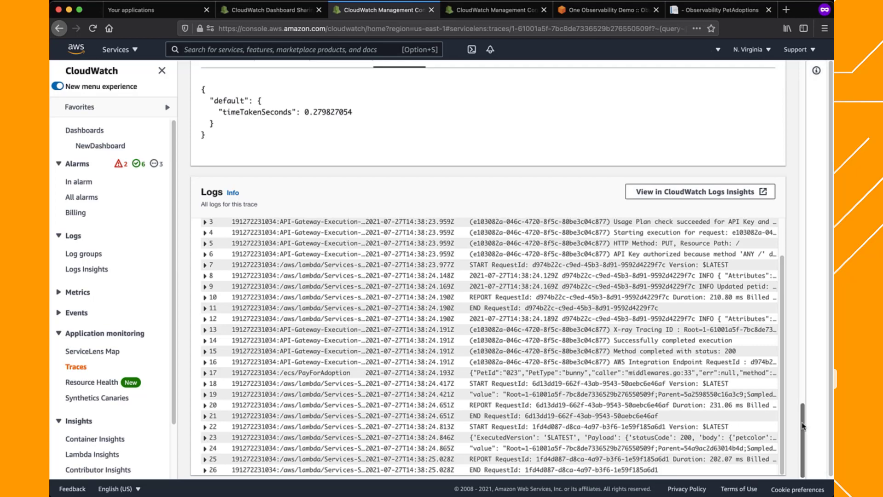
Go back to the trace map and examine how the trace's containers, queues, API stage and Lambda functions connect
{"action": "left_click_drag", "start_coordinate": [803, 426], "coordinate": [794, 215]}
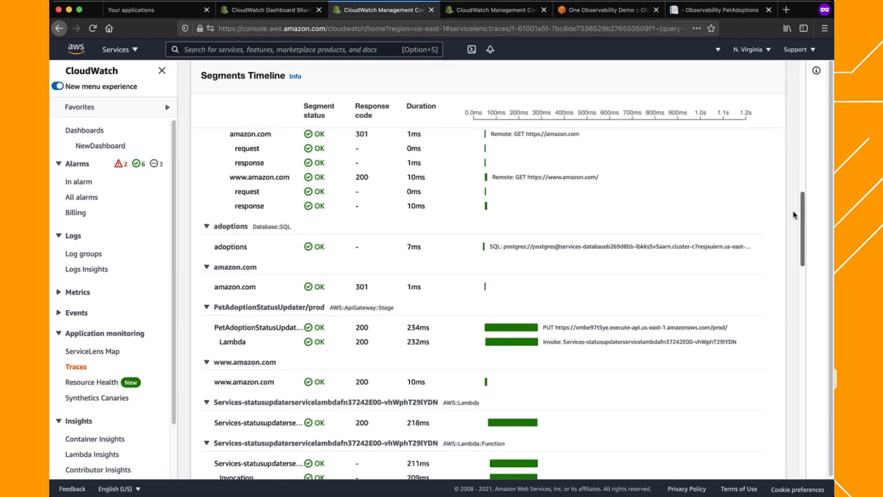
{"action": "scroll", "coordinate": [583, 190], "scroll_direction": "up", "scroll_amount": 15}
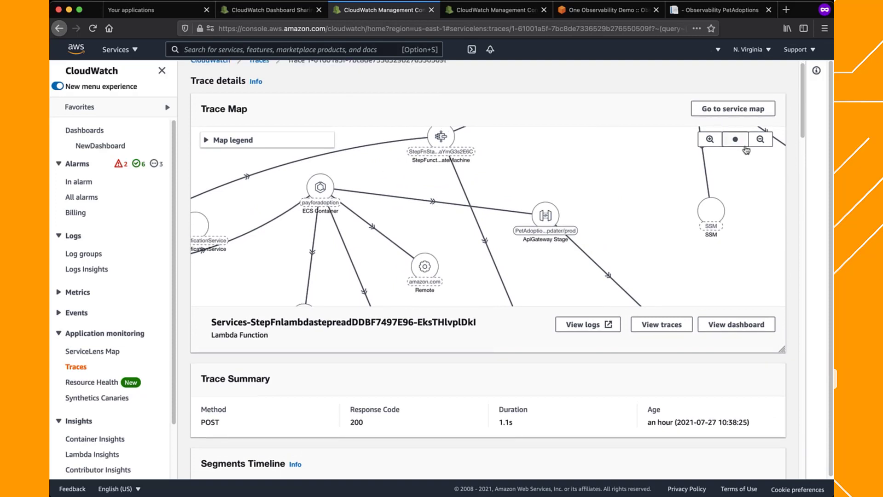
{"action": "left_click", "coordinate": [760, 144]}
{"action": "left_click", "coordinate": [760, 144]}
{"action": "mouse_move", "coordinate": [608, 230]}
{"action": "left_mouse_down"}
{"action": "mouse_move", "coordinate": [648, 178]}
{"action": "mouse_move", "coordinate": [642, 191]}
{"action": "left_mouse_up"}
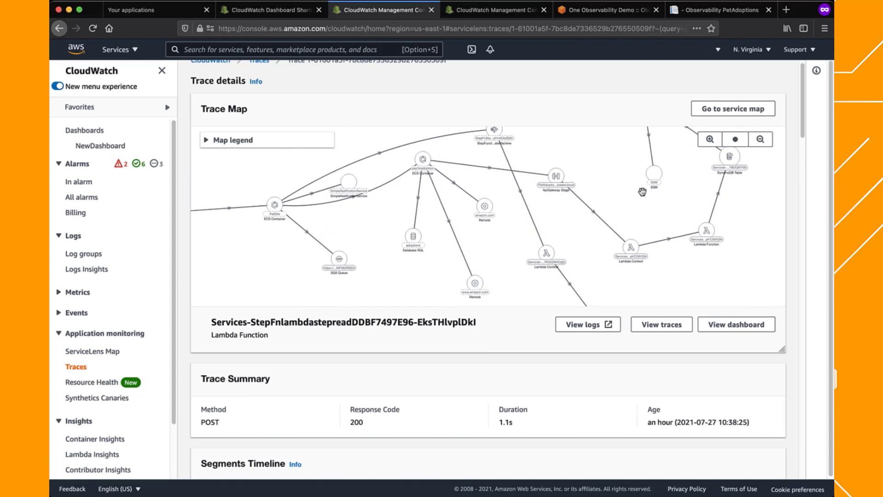
{"action": "mouse_move", "coordinate": [532, 263]}
From the traces list, open X-Ray Analytics and review the breakdown by URL, user agent, HTTP method and response time root cause
{"action": "scroll", "coordinate": [268, 110], "scroll_direction": "up", "scroll_amount": 1}
{"action": "left_click", "coordinate": [259, 74]}
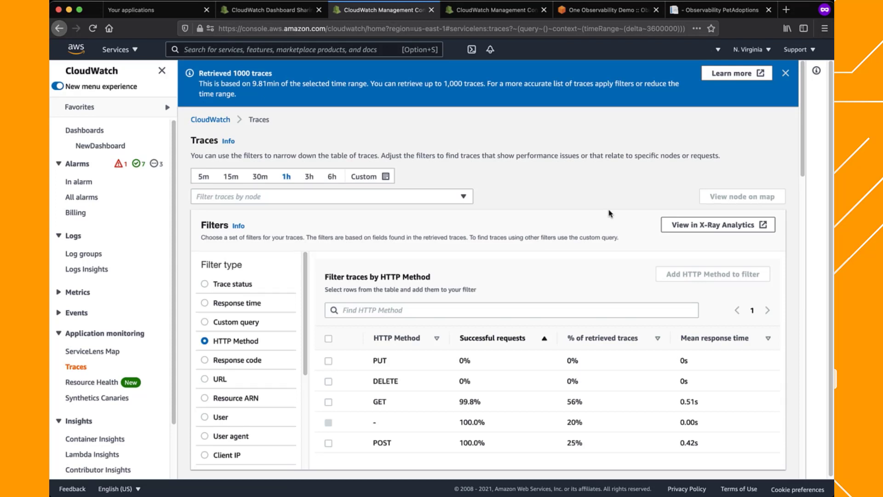
{"action": "left_click", "coordinate": [690, 227]}
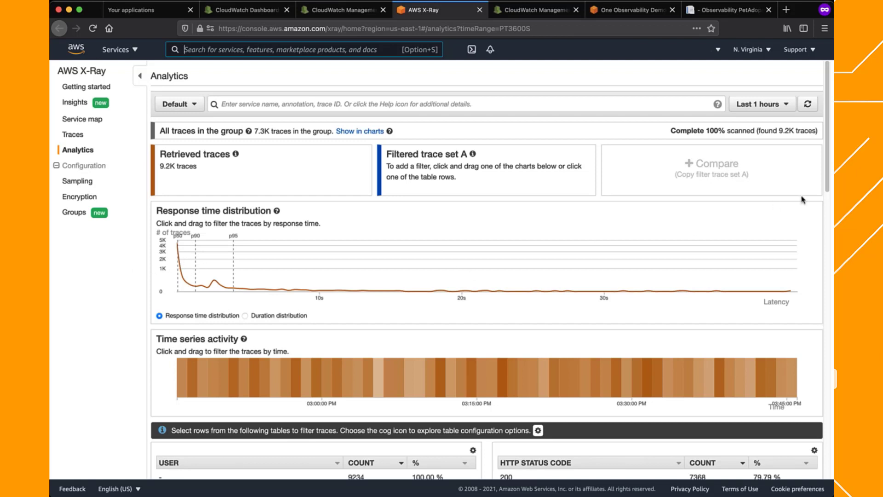
{"action": "scroll", "coordinate": [795, 299], "scroll_direction": "down", "scroll_amount": 9}
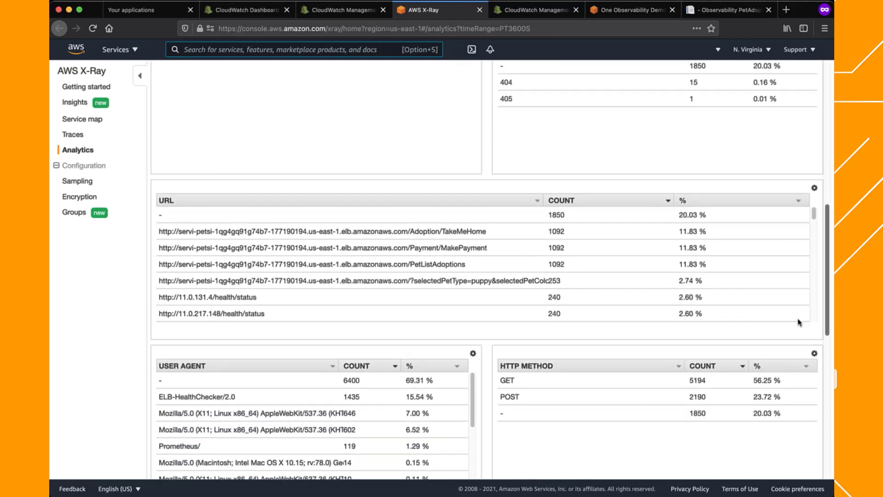
{"action": "scroll", "coordinate": [799, 320], "scroll_direction": "down", "scroll_amount": 2}
{"action": "scroll", "coordinate": [804, 348], "scroll_direction": "down", "scroll_amount": 1}
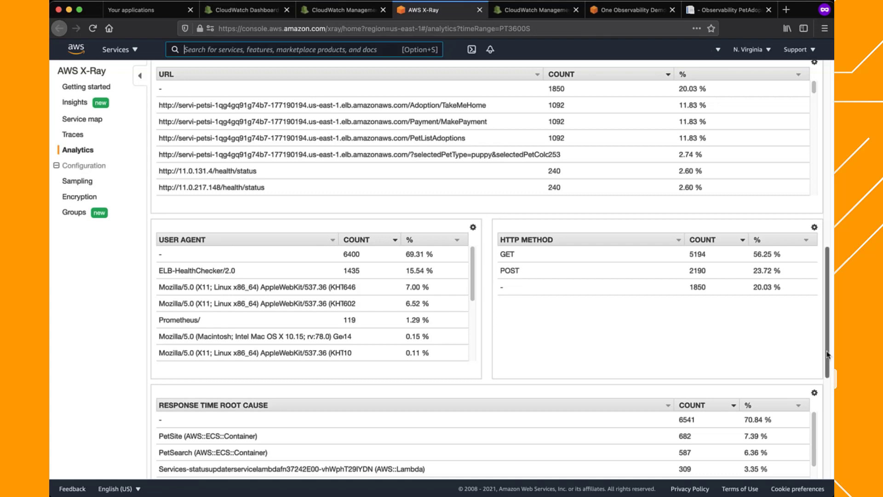
{"action": "left_click_drag", "start_coordinate": [827, 355], "coordinate": [827, 159]}
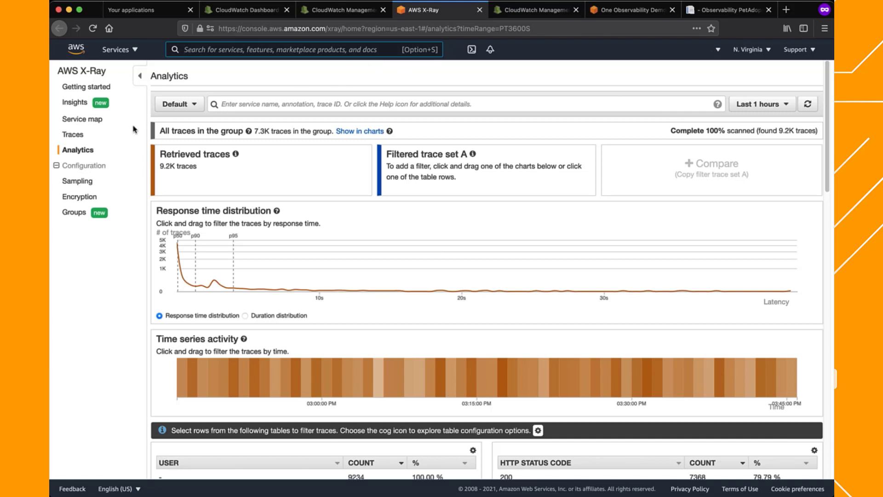
Open the third trace in the X-Ray trace list and inspect the home canary node on its trace map
{"action": "left_click", "coordinate": [74, 138]}
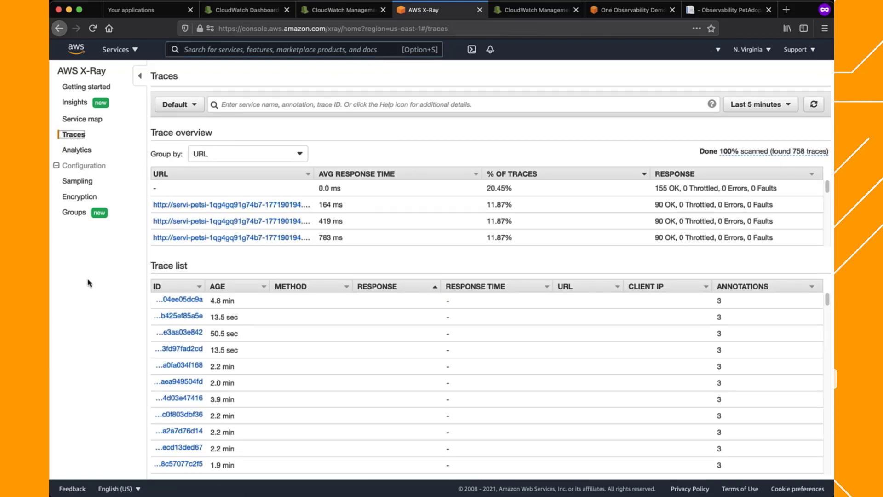
{"action": "left_click", "coordinate": [171, 338]}
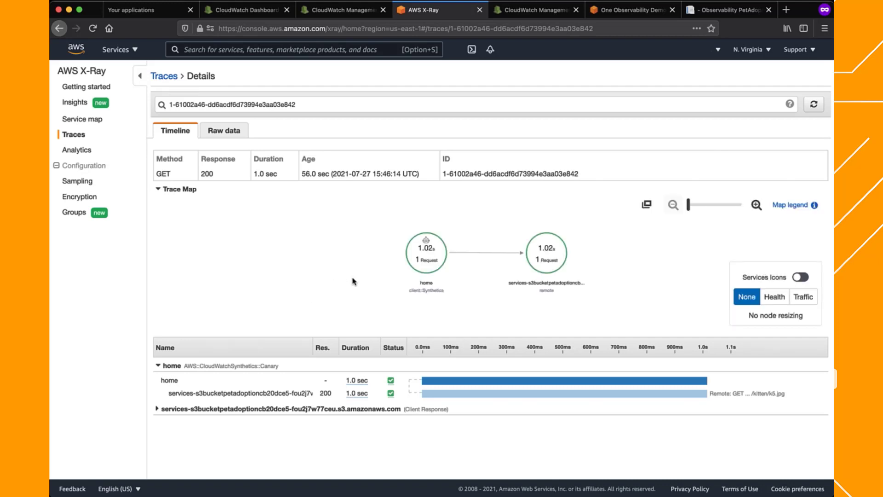
{"action": "left_click", "coordinate": [426, 256]}
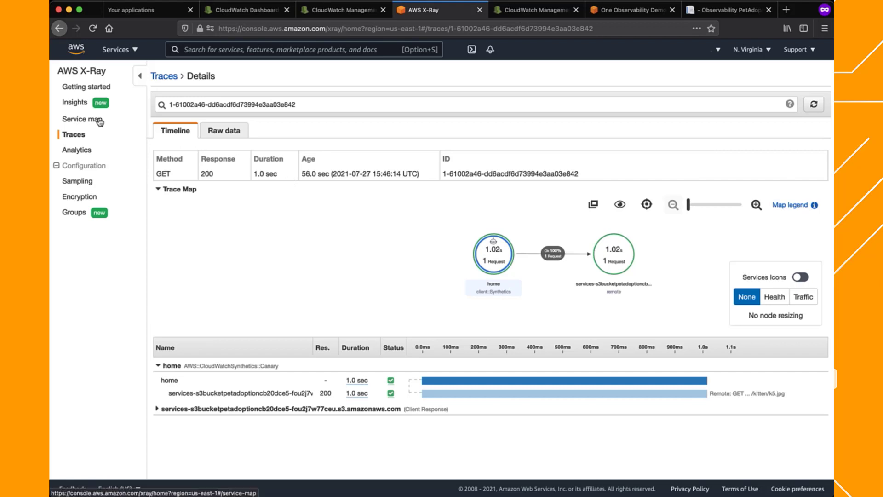
Go to X-Ray Insights, dismiss the feedback banner and open the first StepFnStateMachine failure insight
{"action": "left_click", "coordinate": [66, 103]}
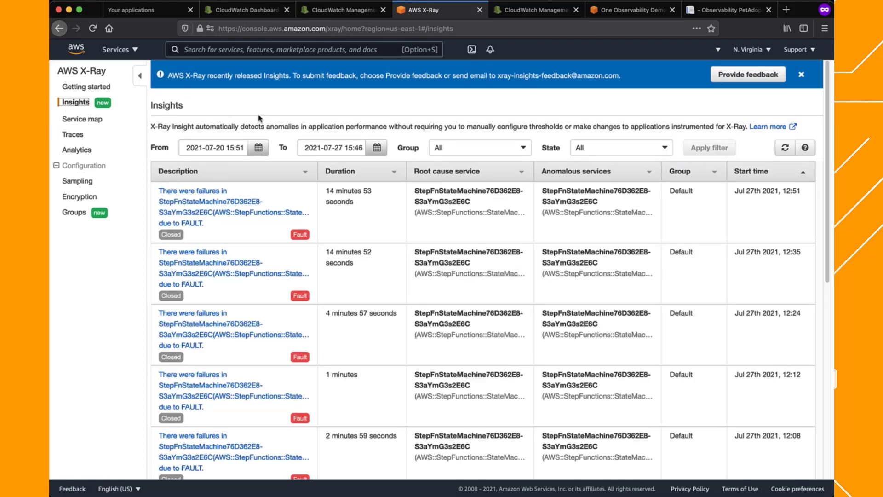
{"action": "left_click", "coordinate": [800, 75]}
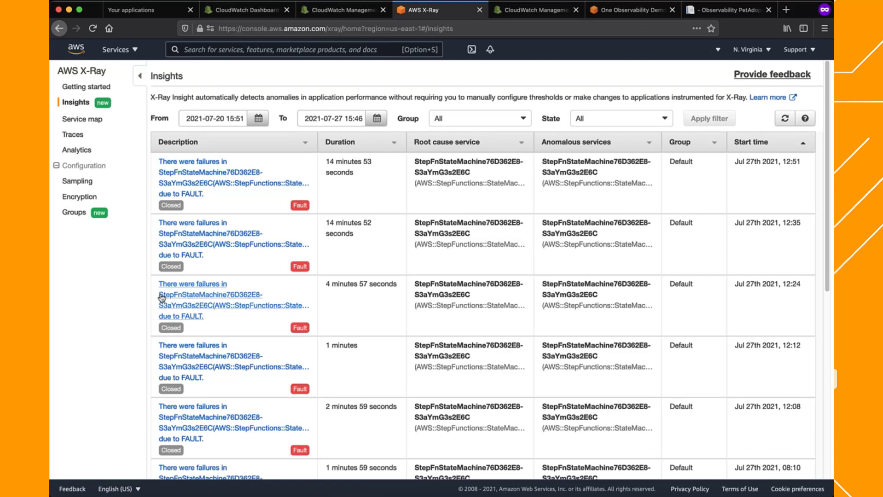
{"action": "left_click", "coordinate": [223, 185]}
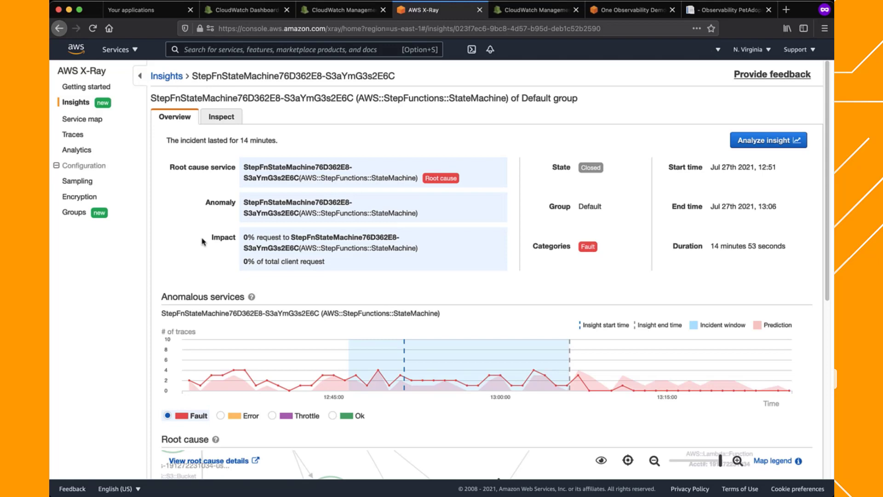
Examine the insight's anomalous services chart, root cause map and client request impact graph
{"action": "scroll", "coordinate": [203, 241], "scroll_direction": "down", "scroll_amount": 6}
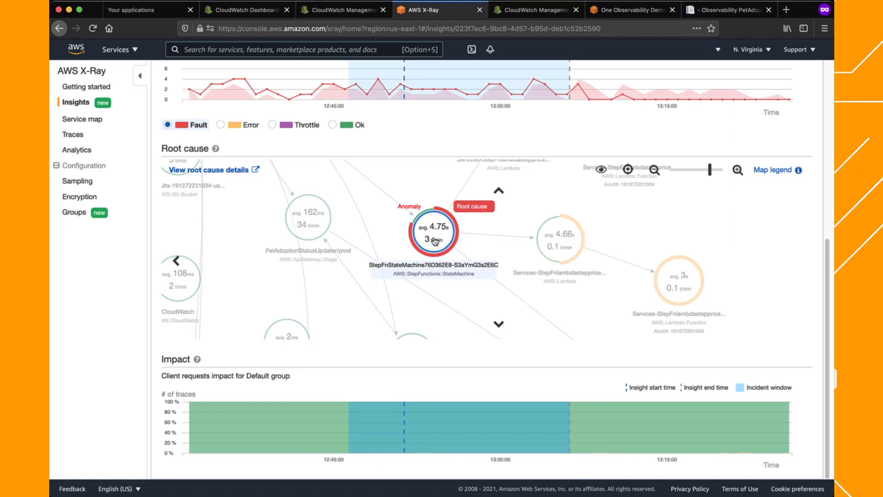
{"action": "scroll", "coordinate": [218, 300], "scroll_direction": "down", "scroll_amount": 3}
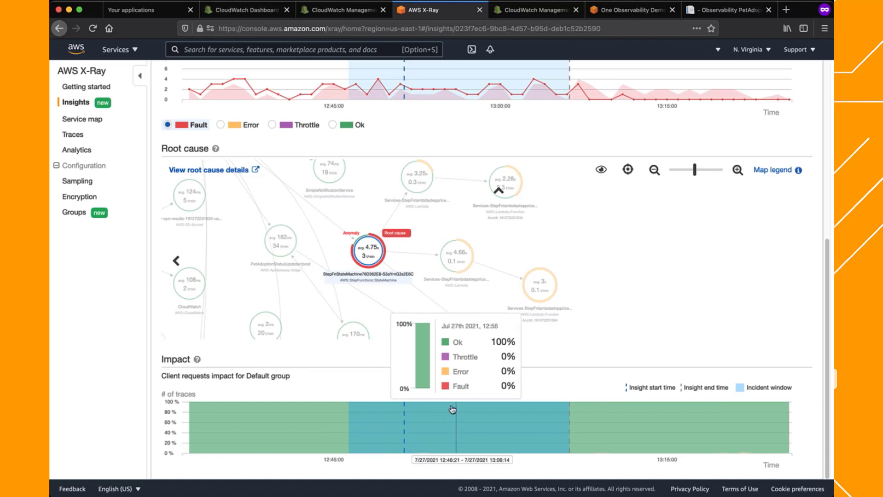
{"action": "scroll", "coordinate": [452, 408], "scroll_direction": "up", "scroll_amount": 3}
{"action": "scroll", "coordinate": [752, 141], "scroll_direction": "up", "scroll_amount": 3}
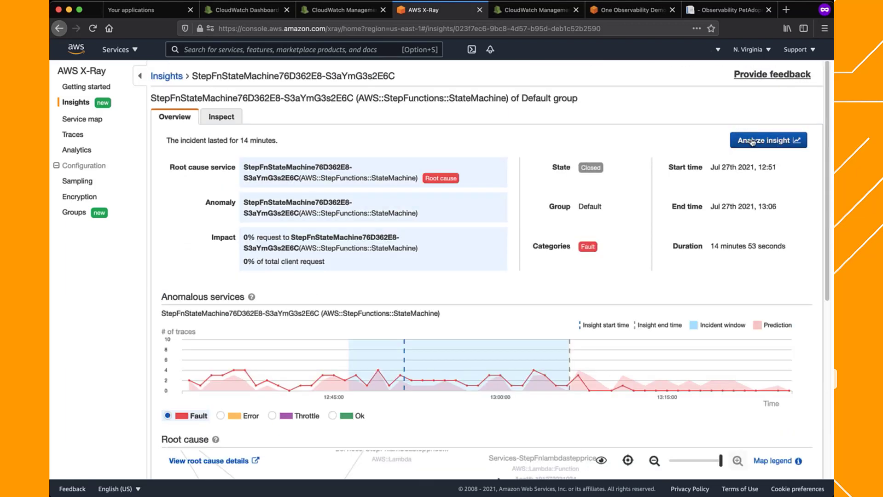
Analyze the insight in X-Ray Analytics and review its time series, response time root causes and trace list
{"action": "left_click", "coordinate": [753, 143]}
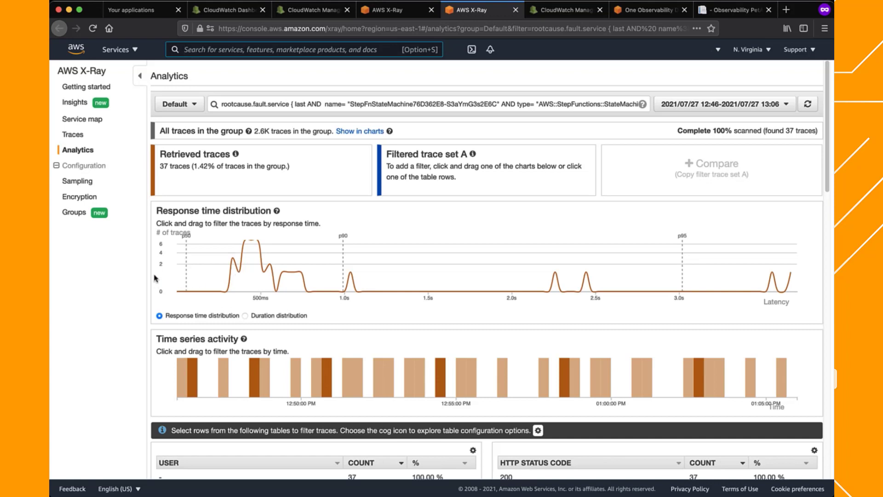
{"action": "scroll", "coordinate": [153, 277], "scroll_direction": "down", "scroll_amount": 4}
{"action": "scroll", "coordinate": [153, 277], "scroll_direction": "down", "scroll_amount": 12}
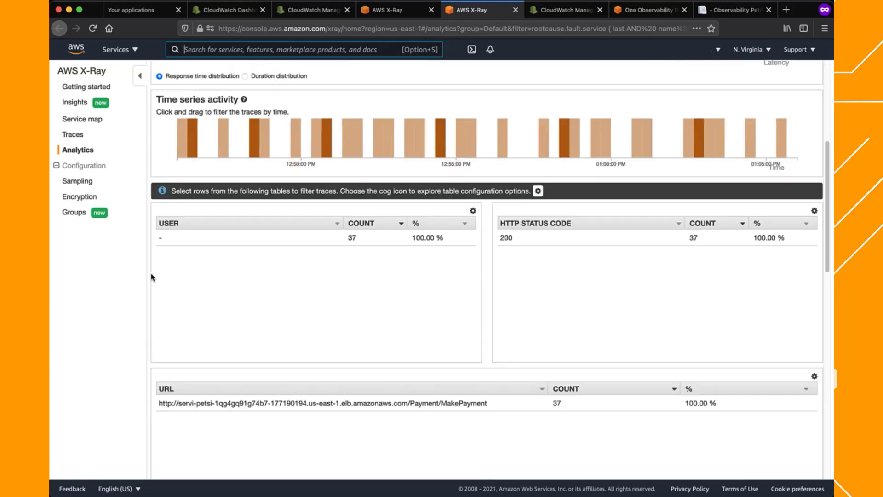
{"action": "scroll", "coordinate": [153, 277], "scroll_direction": "down", "scroll_amount": 5}
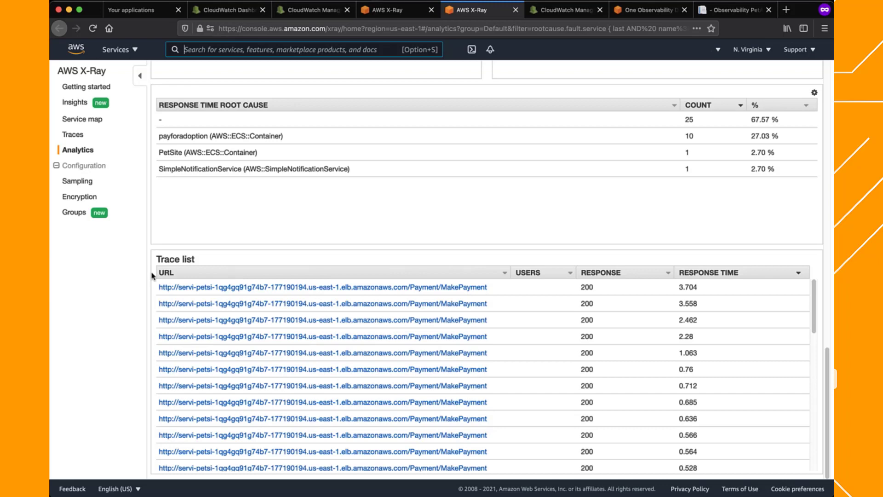
Open the first MakePayment trace and examine the faulty StepFnStateMachine node on the map and its segments in the timeline
{"action": "left_click", "coordinate": [224, 287]}
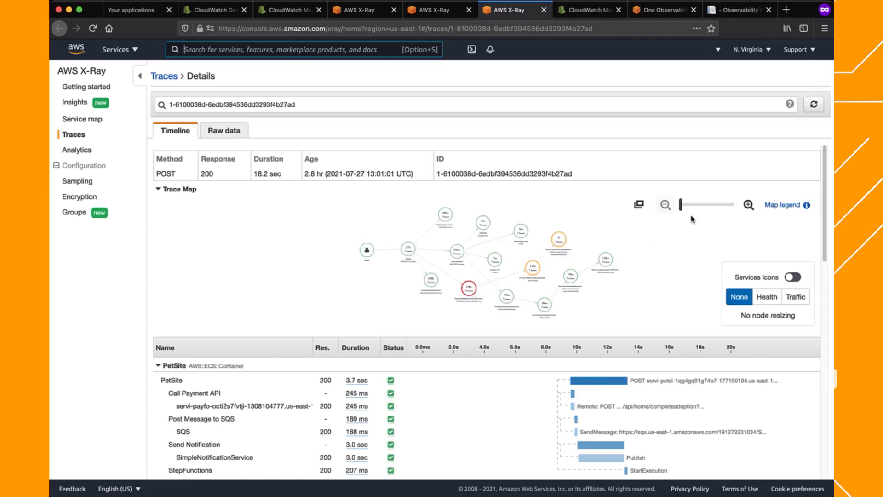
{"action": "left_click_drag", "start_coordinate": [501, 278], "coordinate": [537, 237]}
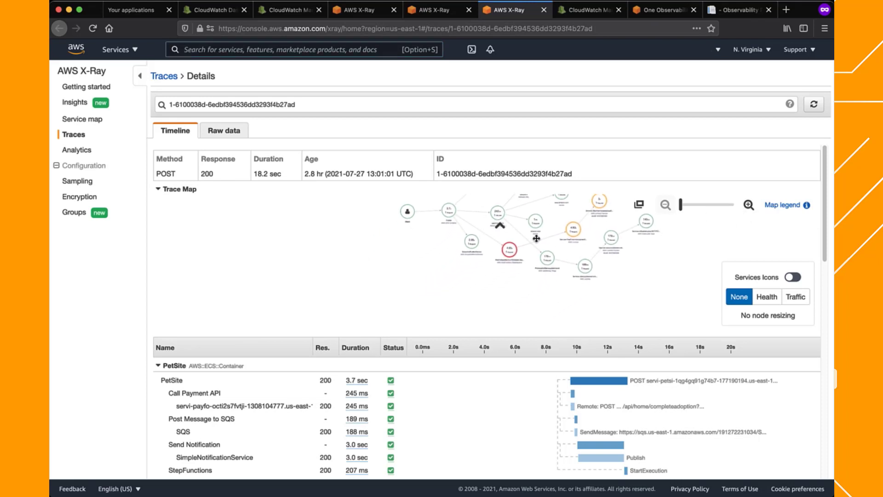
{"action": "left_click", "coordinate": [746, 206]}
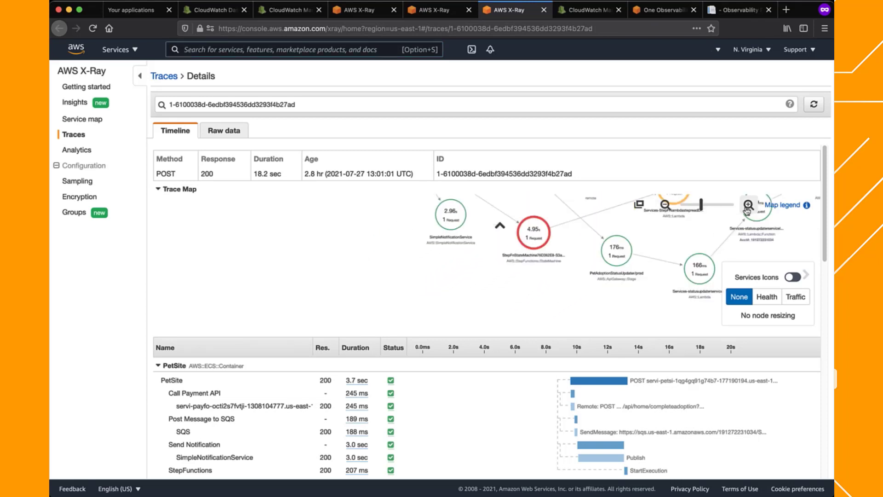
{"action": "left_click_drag", "start_coordinate": [555, 280], "coordinate": [492, 311]}
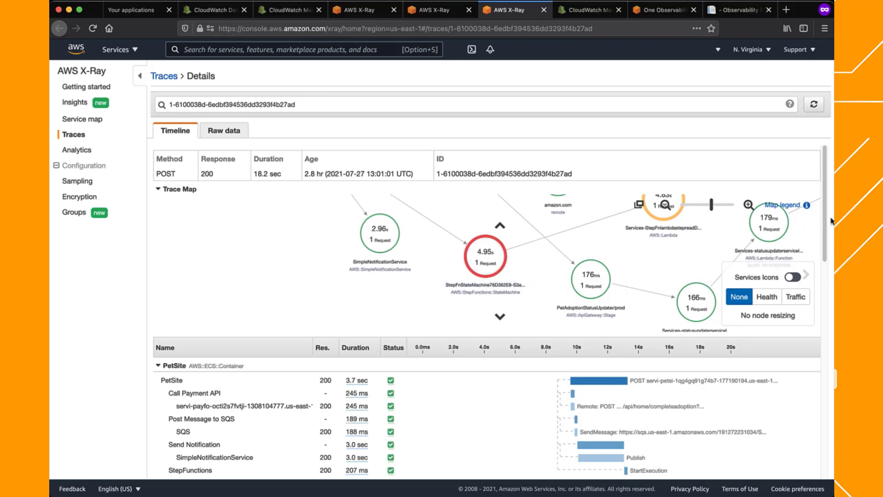
{"action": "left_click_drag", "start_coordinate": [827, 220], "coordinate": [822, 438]}
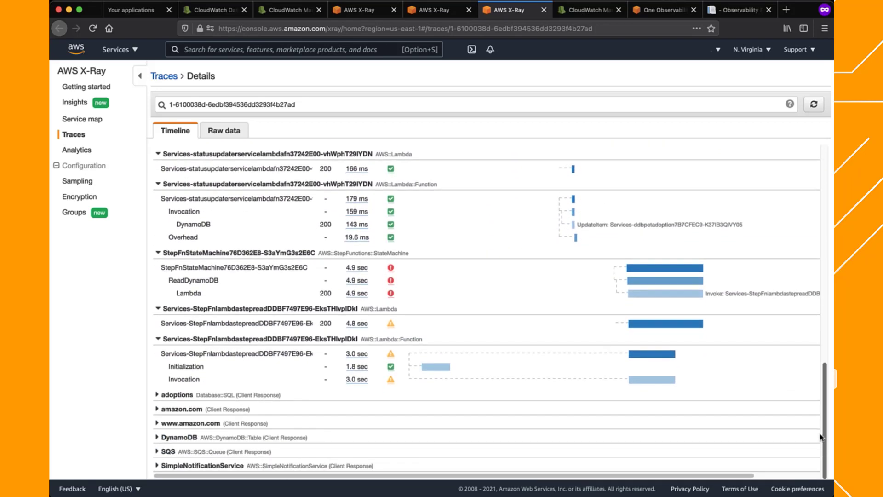
Inspect the StepFnStateMachine segment's overview, resources, annotations, metadata and exceptions, highlighting the exception message, and close the segment details
{"action": "left_click", "coordinate": [257, 270]}
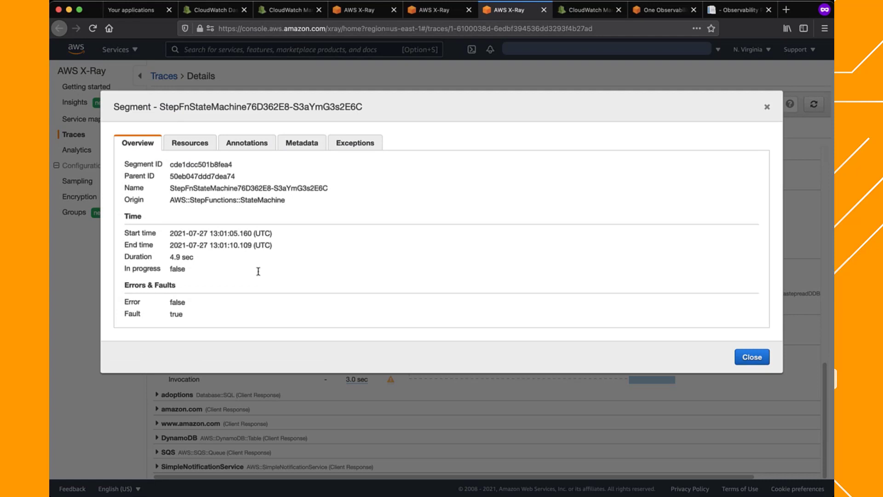
{"action": "left_click", "coordinate": [203, 140]}
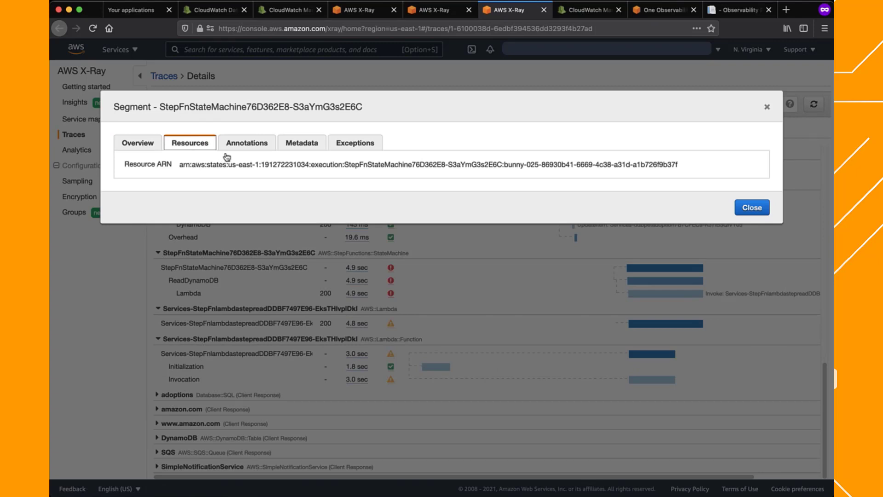
{"action": "left_click", "coordinate": [244, 144]}
{"action": "left_click", "coordinate": [294, 145]}
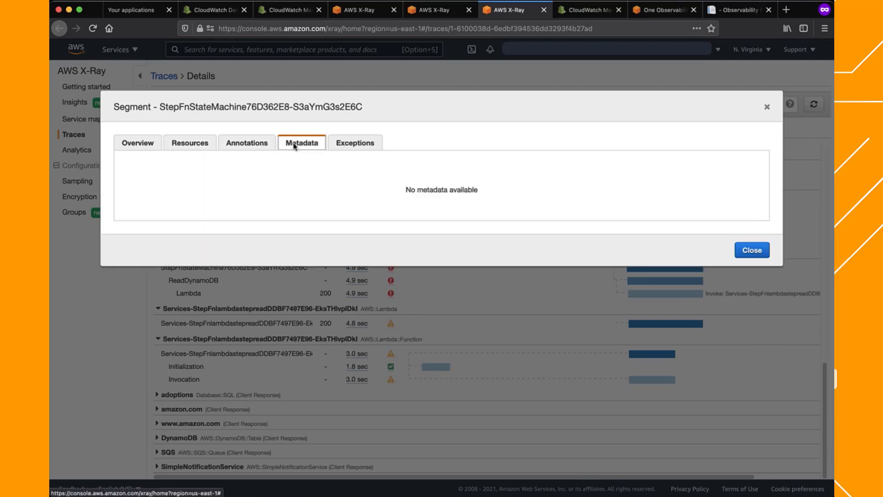
{"action": "left_click", "coordinate": [346, 144]}
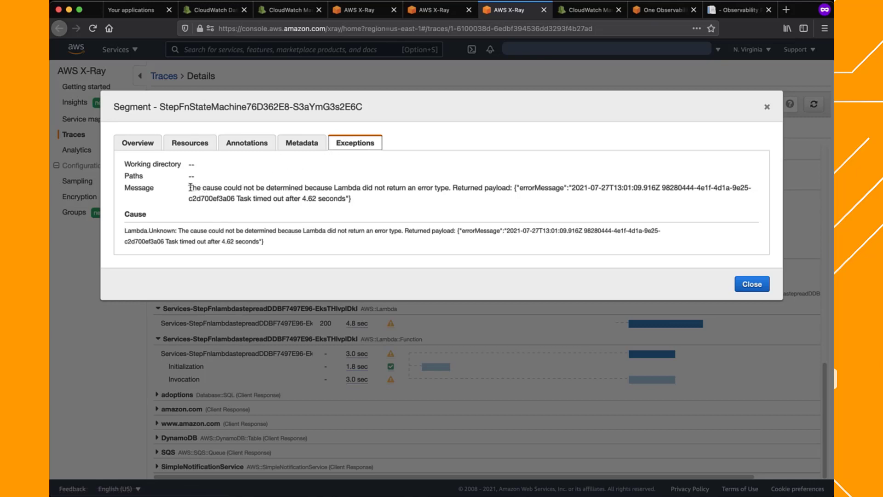
{"action": "left_click_drag", "start_coordinate": [190, 188], "coordinate": [361, 204]}
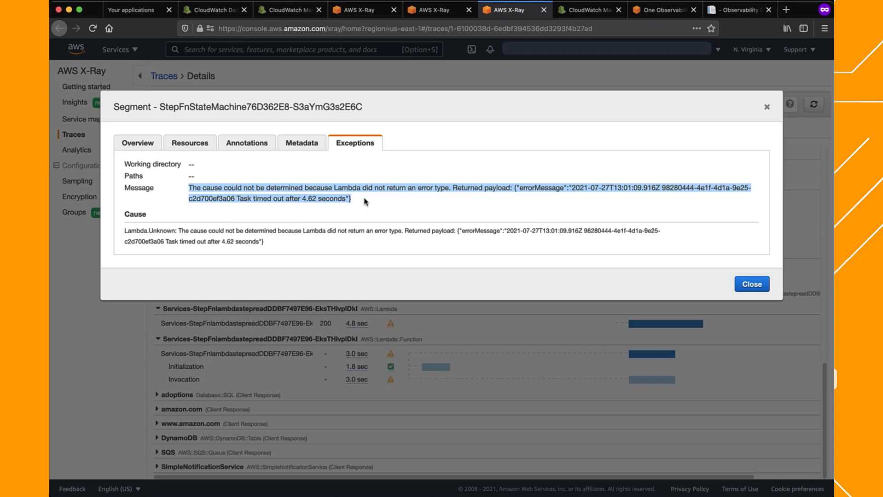
{"action": "left_click", "coordinate": [365, 201]}
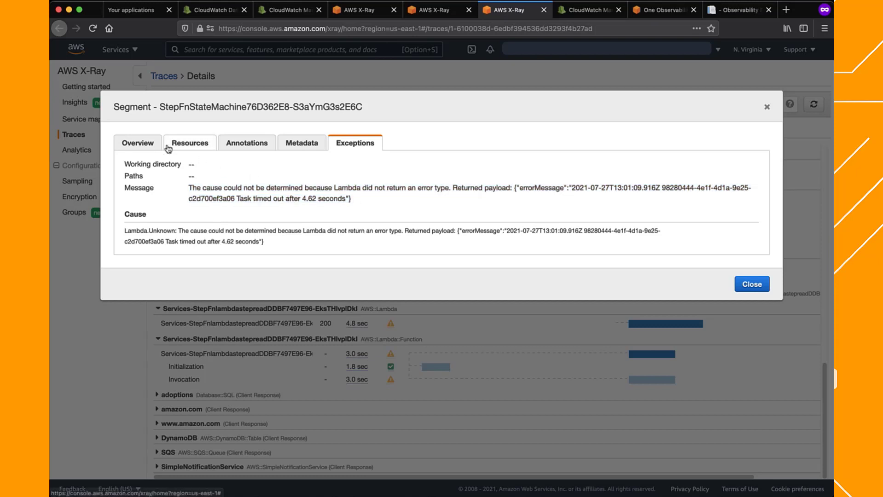
{"action": "left_click", "coordinate": [148, 146]}
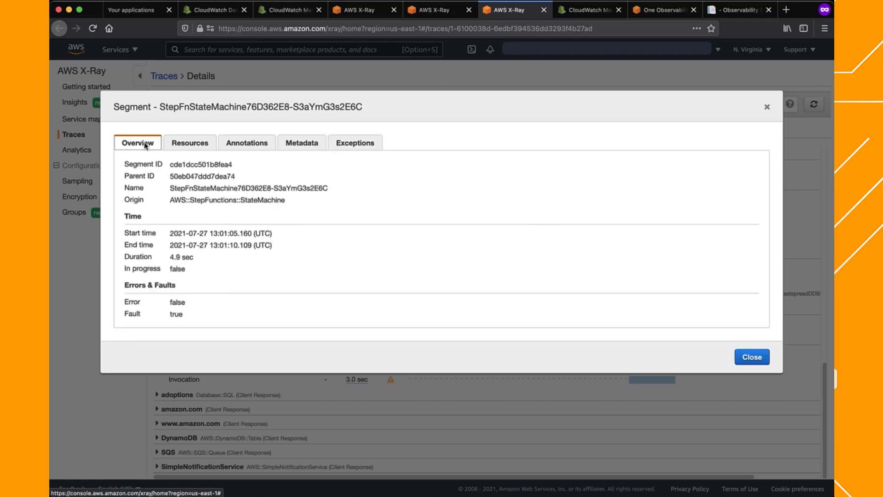
{"action": "left_click", "coordinate": [755, 365]}
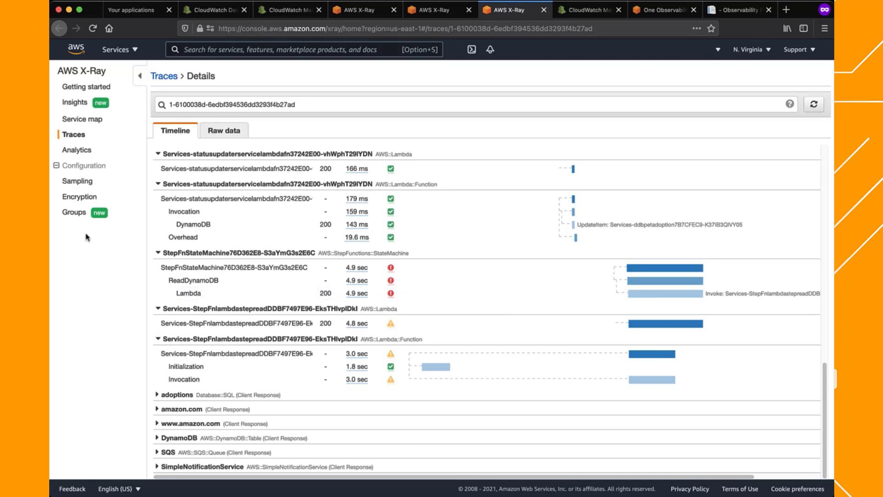
View X-Ray's encryption configuration, selecting the customer master key option and checking the KMS master key list without applying changes
{"action": "left_click", "coordinate": [84, 197]}
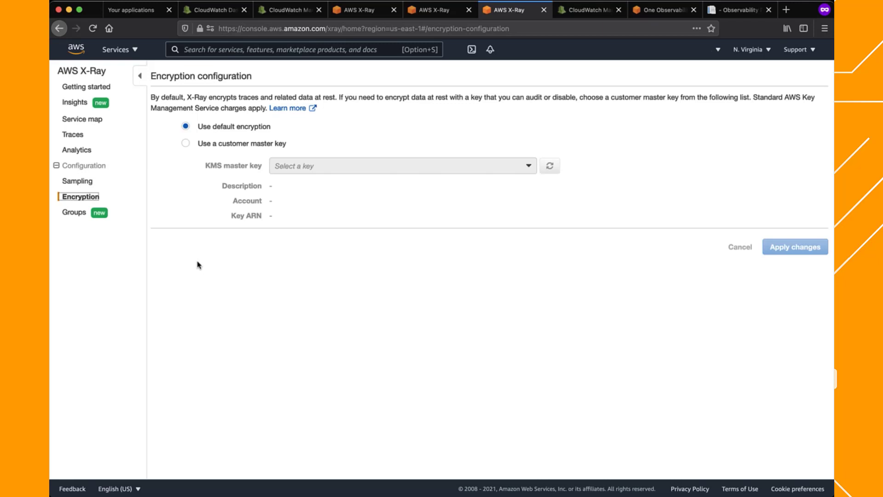
{"action": "left_click", "coordinate": [254, 143]}
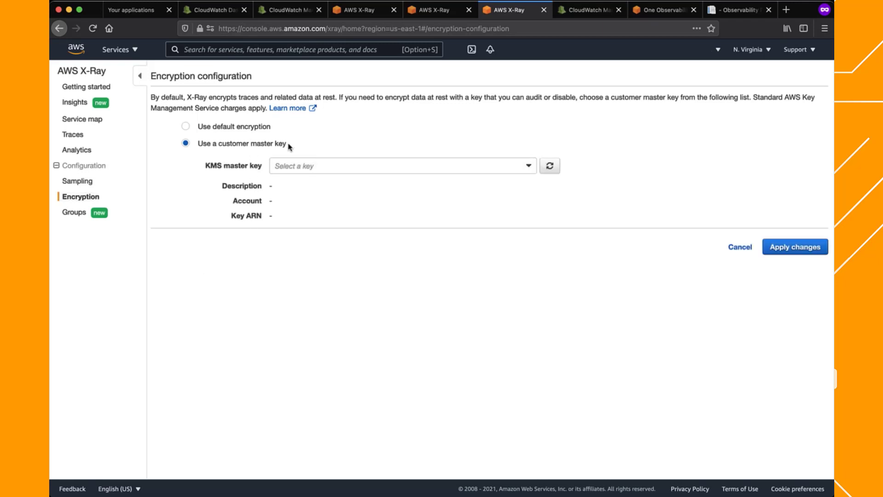
{"action": "left_click", "coordinate": [331, 167]}
{"action": "left_click", "coordinate": [352, 144]}
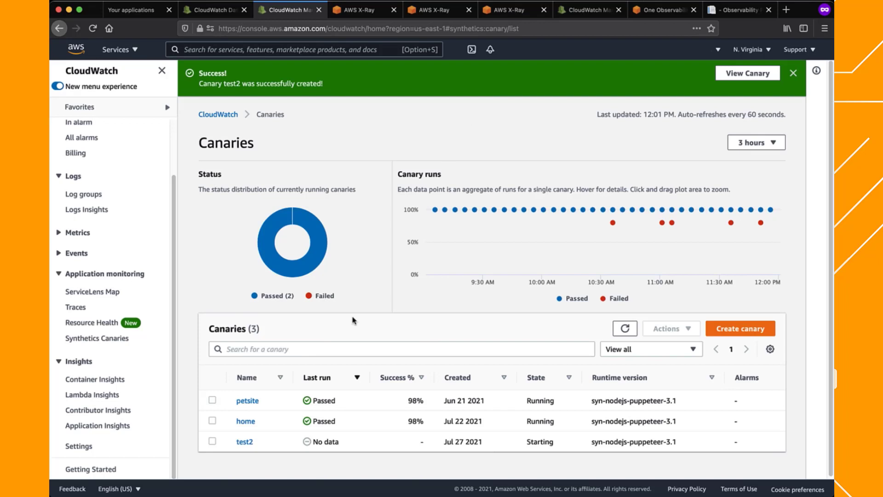
In CloudWatch Synthetics, open the petsite canary, dismiss the success banner and examine the failed points in its canary runs graph
{"action": "left_click", "coordinate": [249, 401]}
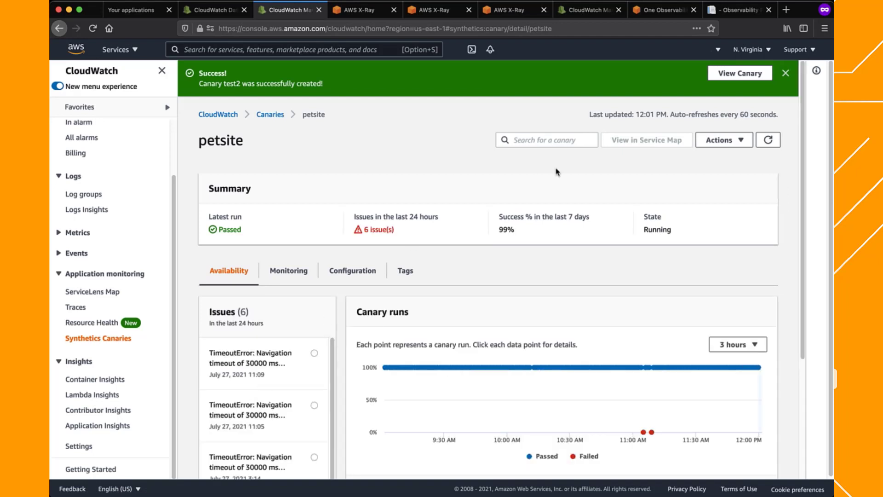
{"action": "left_click", "coordinate": [785, 74]}
{"action": "left_click_drag", "start_coordinate": [801, 84], "coordinate": [801, 181]}
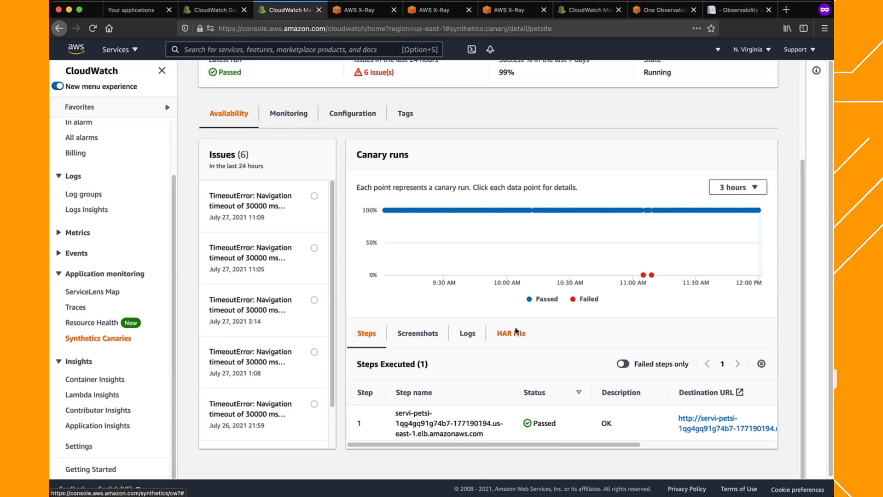
{"action": "mouse_move", "coordinate": [652, 276]}
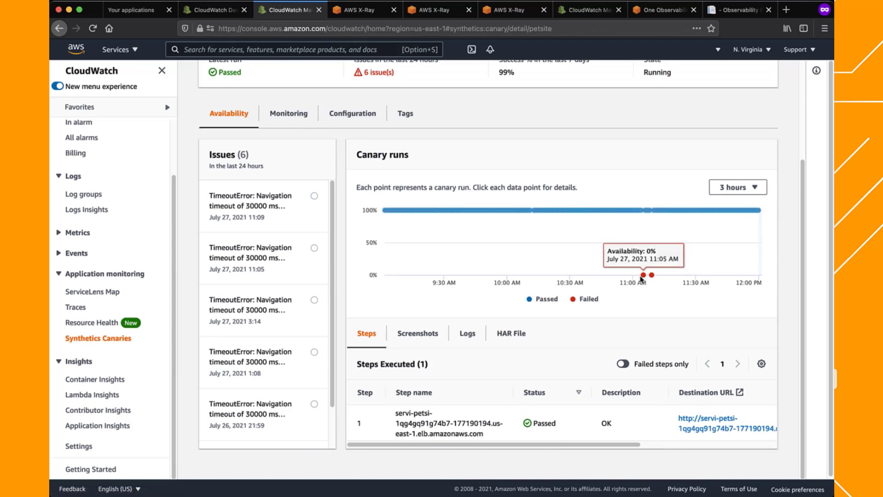
Review the petsite canary run's screenshot and read through its log file
{"action": "left_click", "coordinate": [423, 334]}
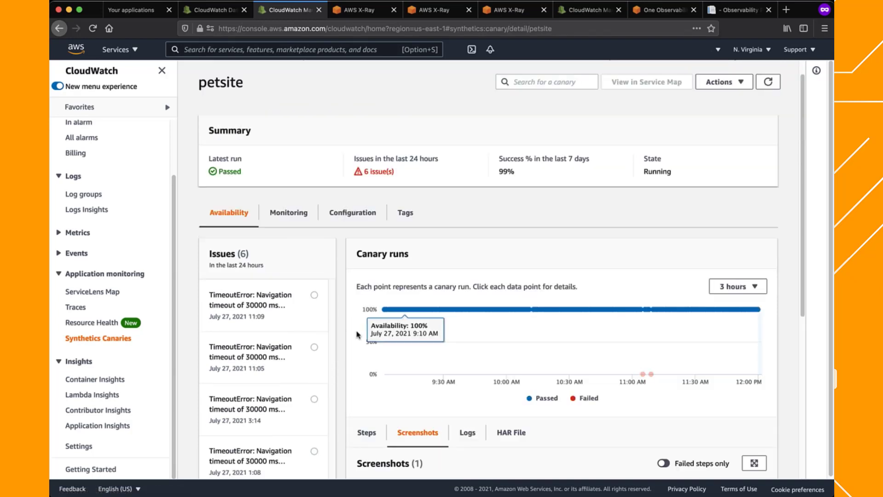
{"action": "scroll", "coordinate": [342, 326], "scroll_direction": "down", "scroll_amount": 3}
{"action": "scroll", "coordinate": [342, 326], "scroll_direction": "down", "scroll_amount": 3}
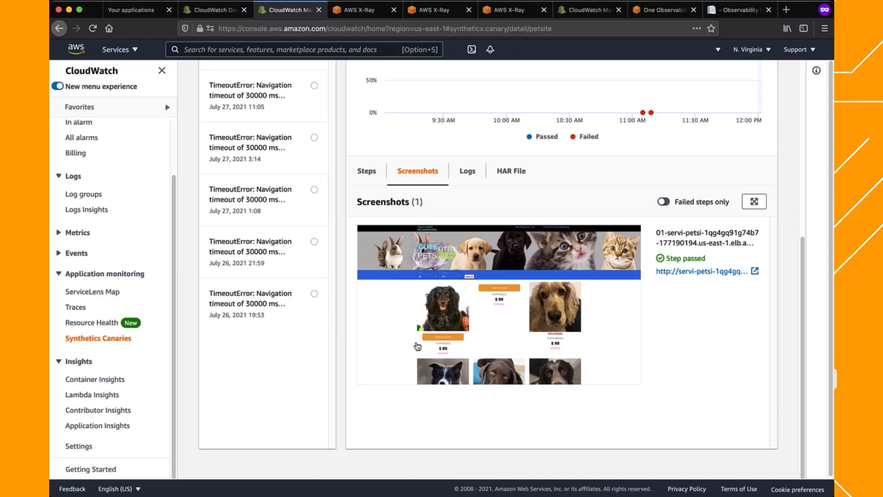
{"action": "left_click", "coordinate": [468, 172]}
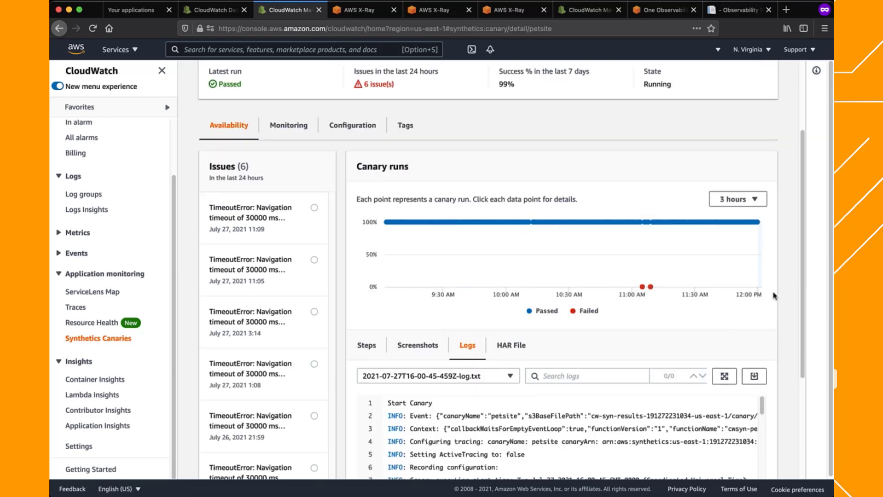
{"action": "left_click_drag", "start_coordinate": [802, 287], "coordinate": [808, 384]}
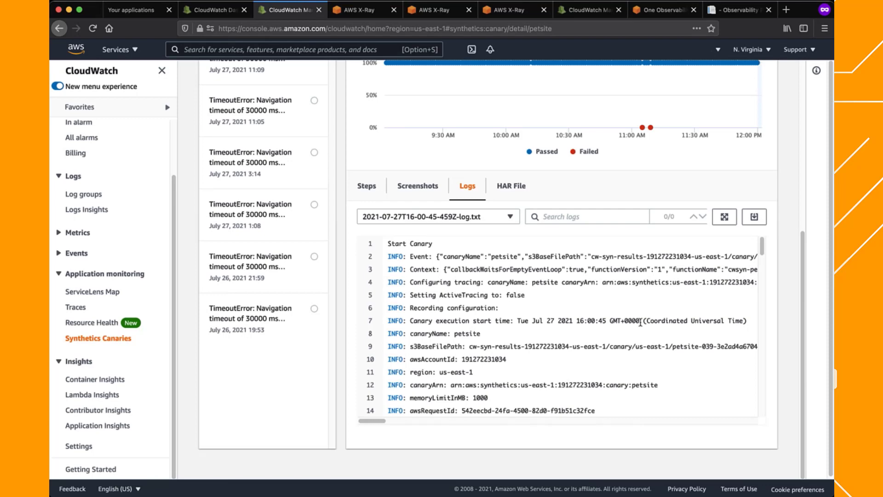
{"action": "scroll", "coordinate": [640, 322], "scroll_direction": "down", "scroll_amount": 8}
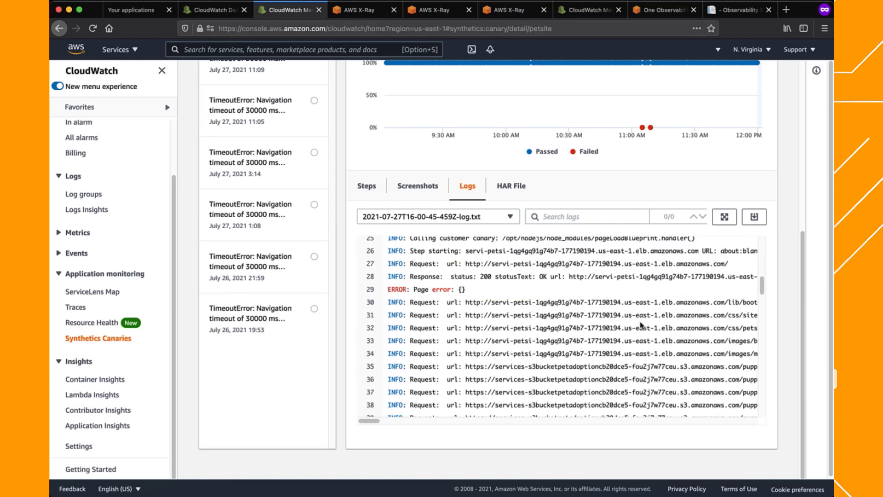
Examine the canary run's HAR file, expanding and collapsing the petstyles.css request headers and reviewing the remaining requests' durations
{"action": "left_click", "coordinate": [511, 185]}
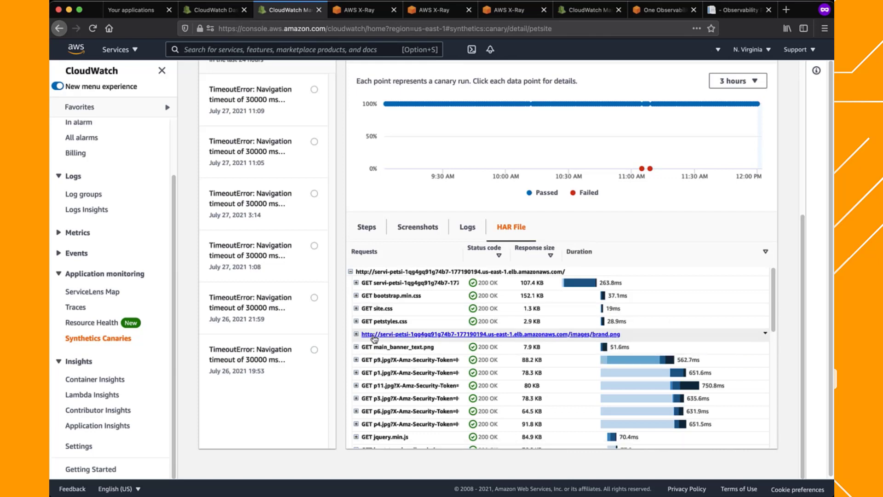
{"action": "left_click", "coordinate": [356, 321]}
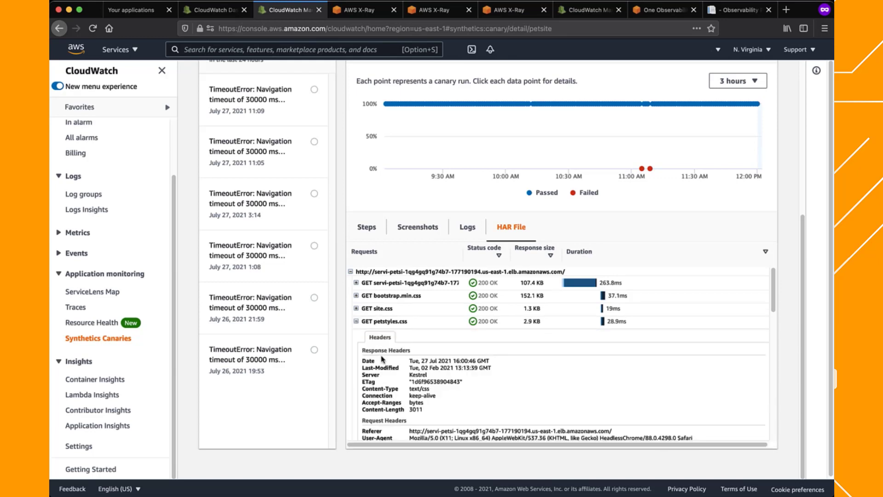
{"action": "scroll", "coordinate": [382, 359], "scroll_direction": "down", "scroll_amount": 1}
{"action": "scroll", "coordinate": [382, 359], "scroll_direction": "down", "scroll_amount": 1}
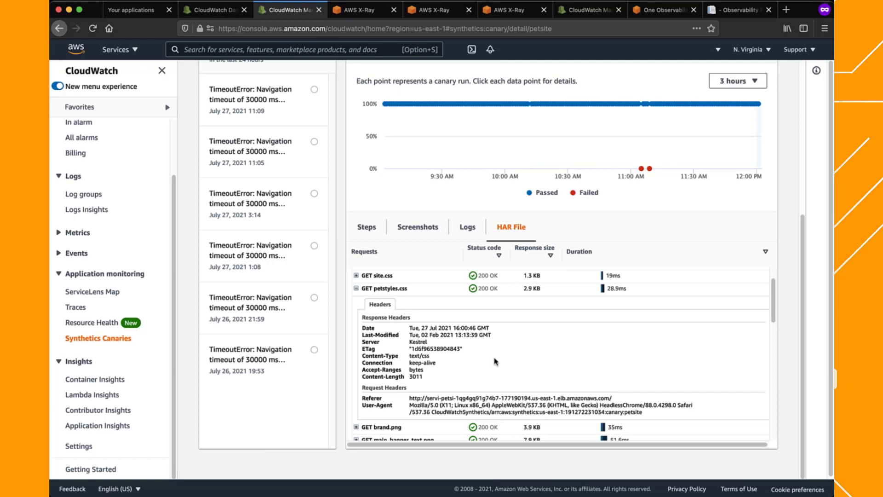
{"action": "left_click", "coordinate": [356, 288]}
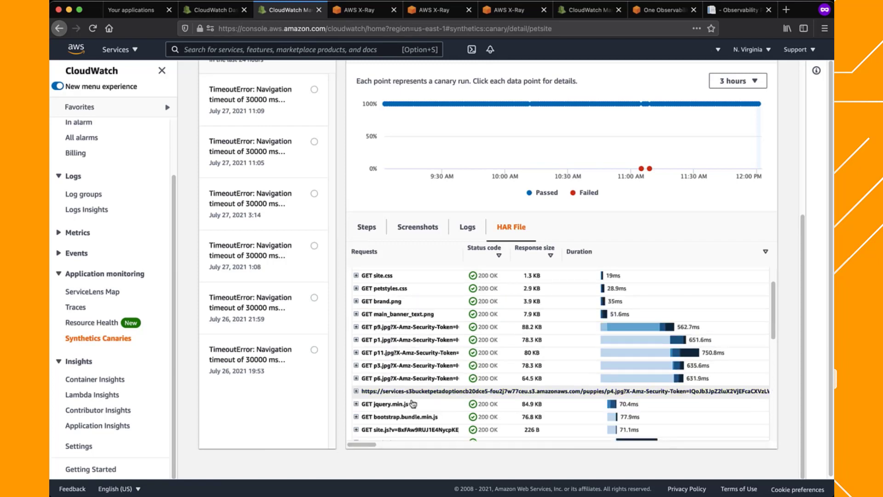
{"action": "scroll", "coordinate": [412, 411], "scroll_direction": "down", "scroll_amount": 1}
{"action": "scroll", "coordinate": [412, 411], "scroll_direction": "down", "scroll_amount": 5}
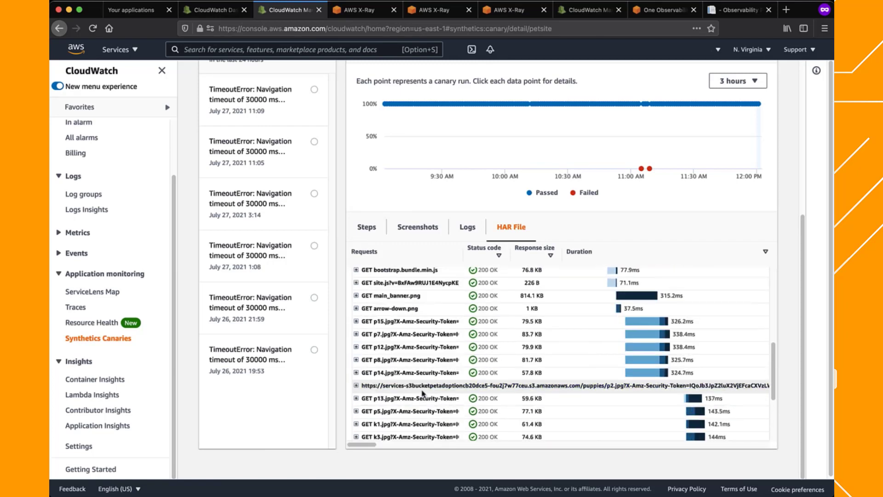
{"action": "scroll", "coordinate": [423, 391], "scroll_direction": "down", "scroll_amount": 4}
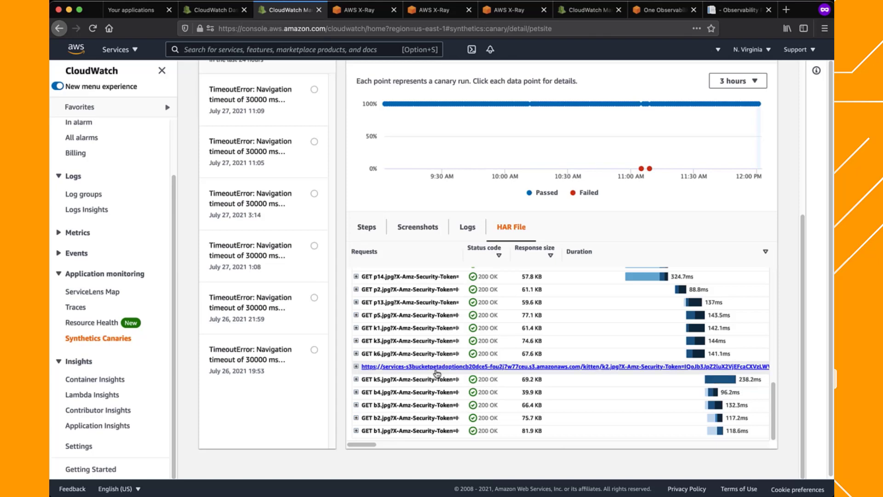
{"action": "scroll", "coordinate": [787, 321], "scroll_direction": "up", "scroll_amount": 5}
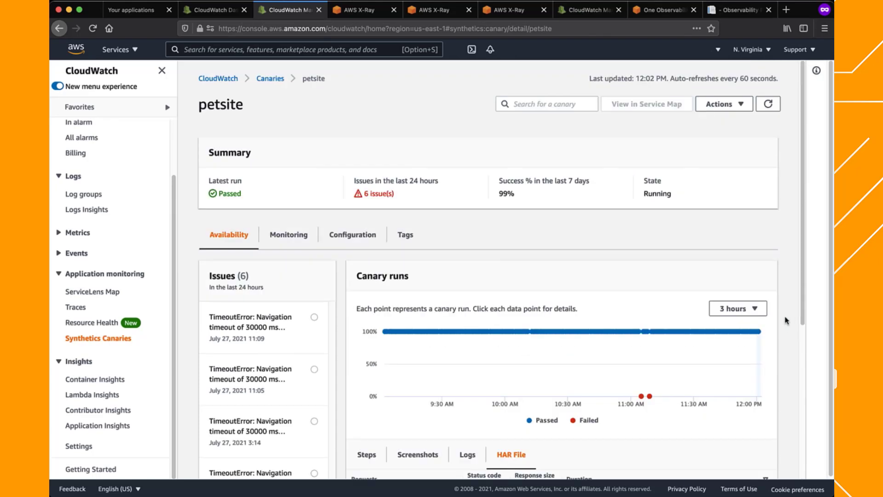